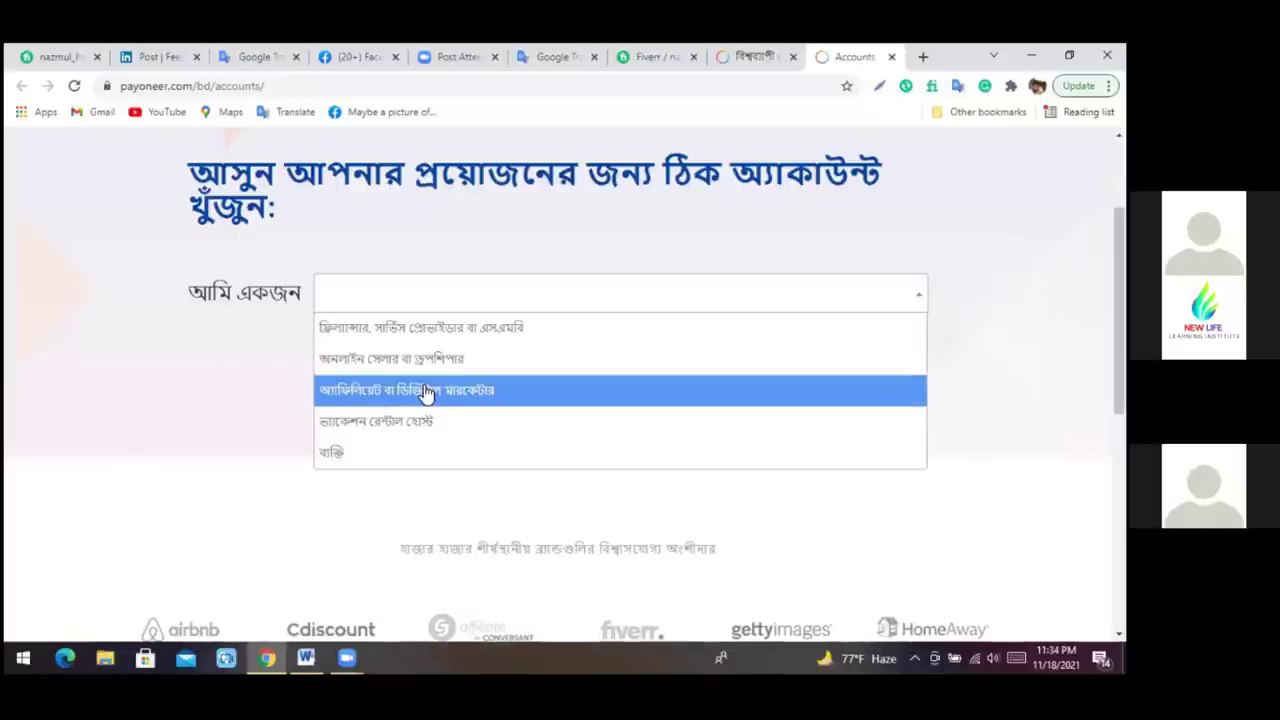
- Identify as an affiliate or digital marketer paid by publishers, networks and platforms, earning $10,000–$25,000 monthly
{"action": "left_click", "coordinate": [422, 389]}
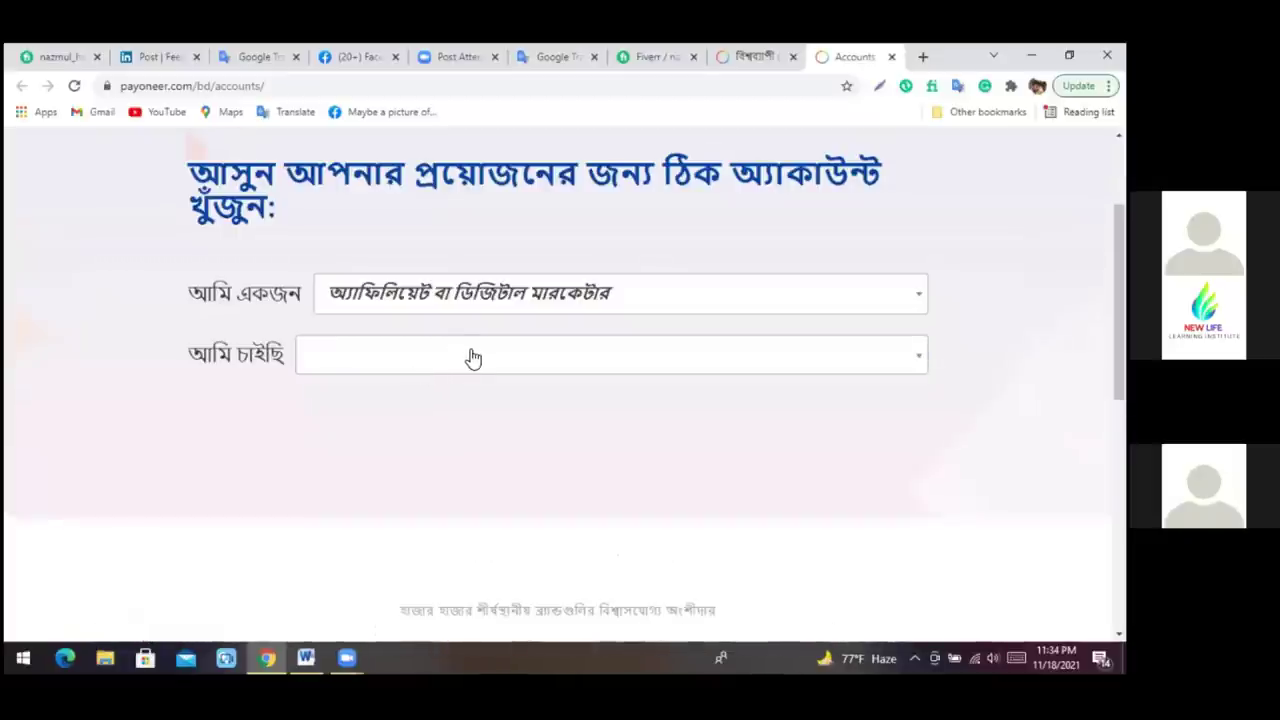
{"action": "left_click", "coordinate": [430, 362]}
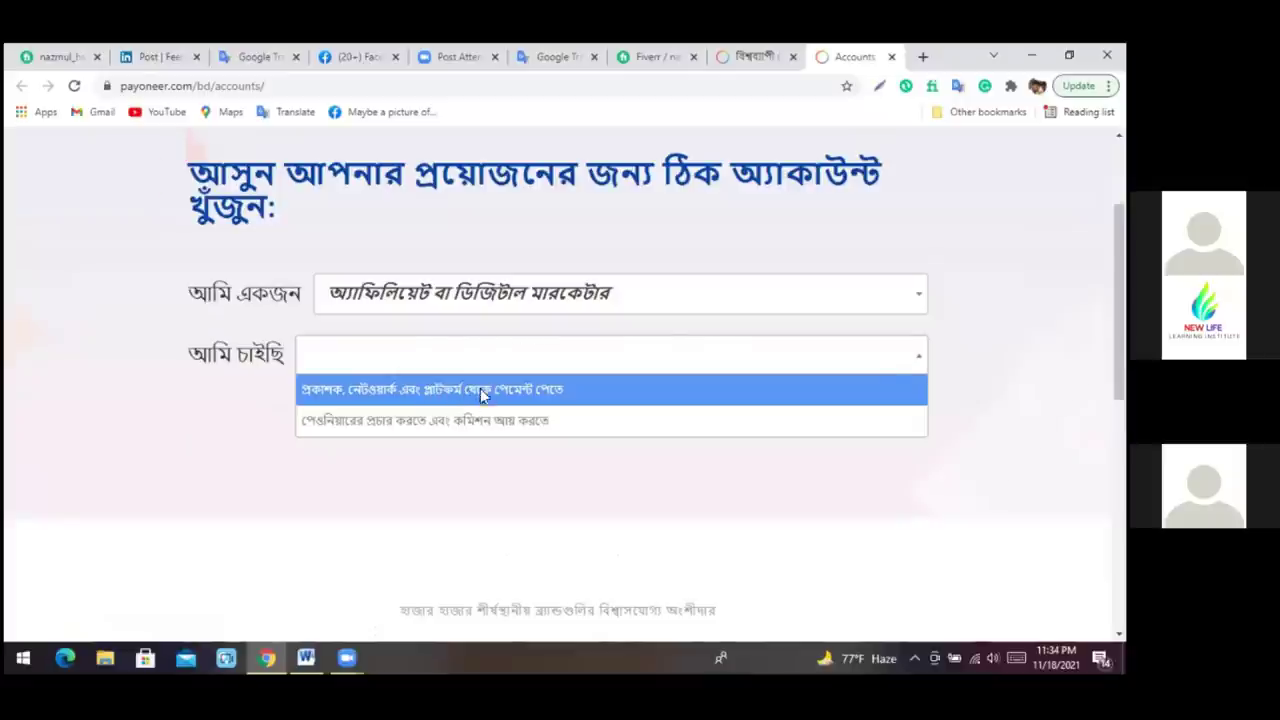
{"action": "left_click", "coordinate": [480, 392]}
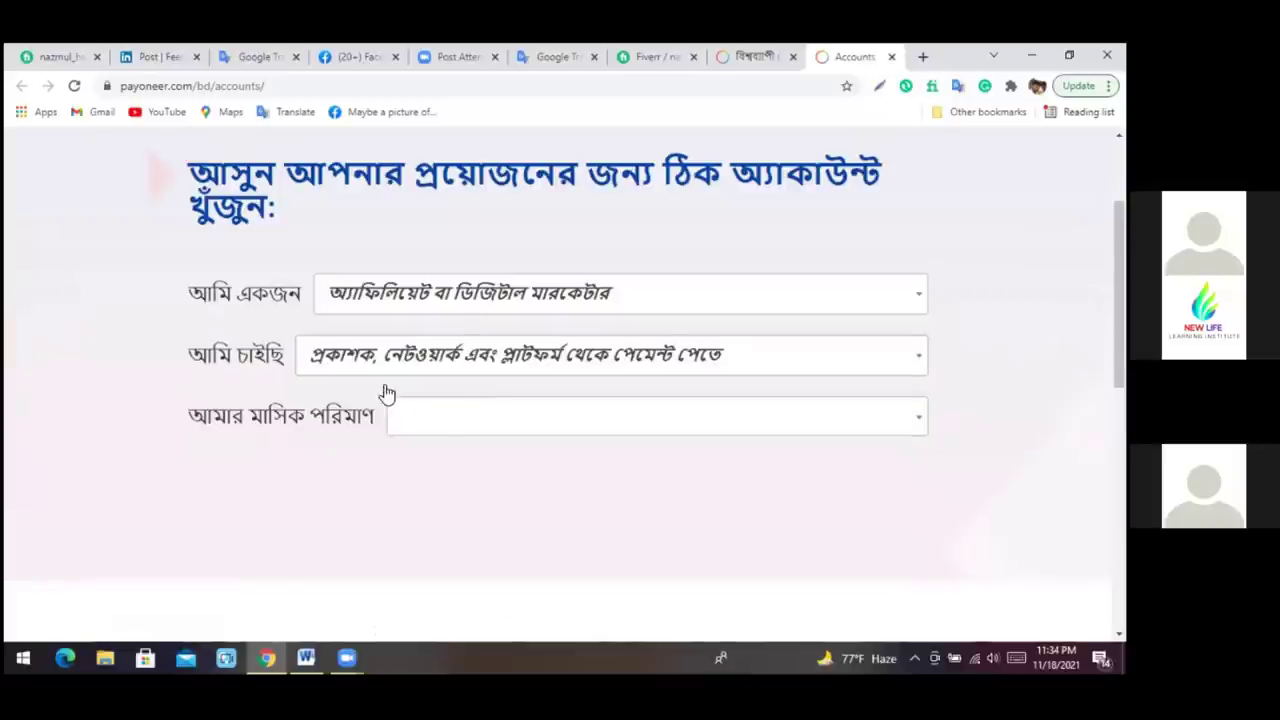
{"action": "left_click", "coordinate": [467, 428]}
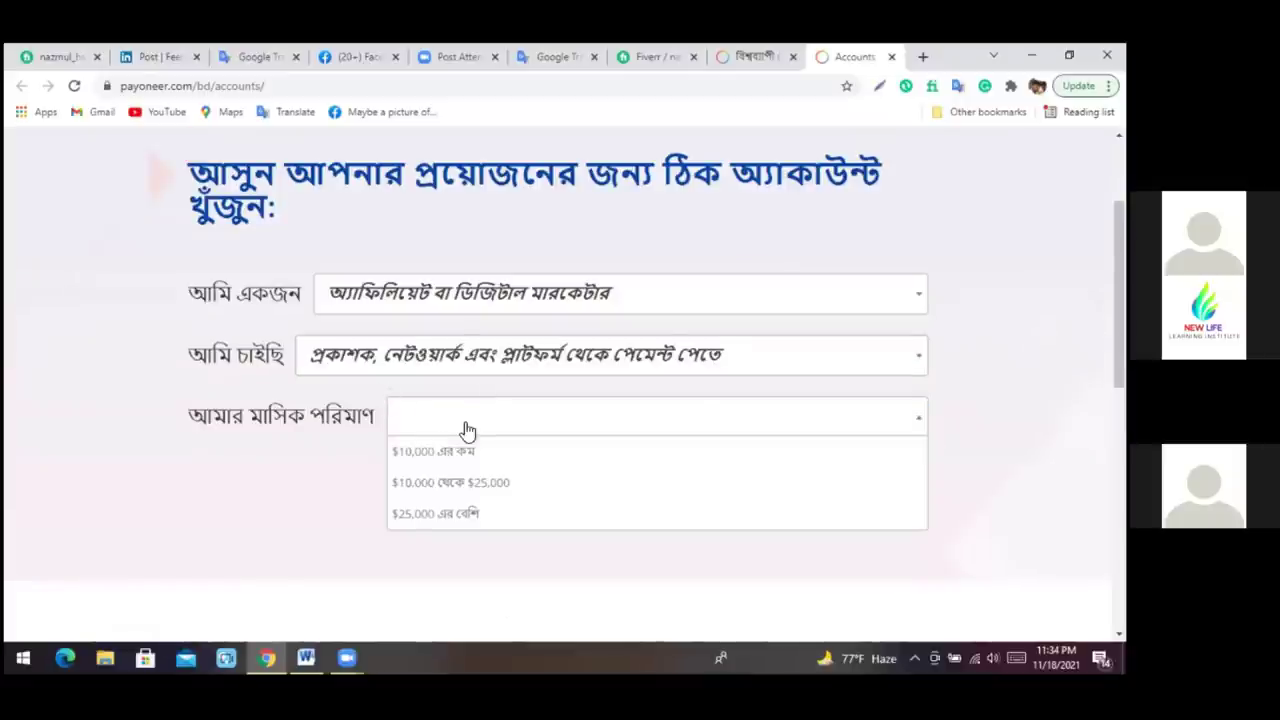
{"action": "left_click", "coordinate": [437, 485]}
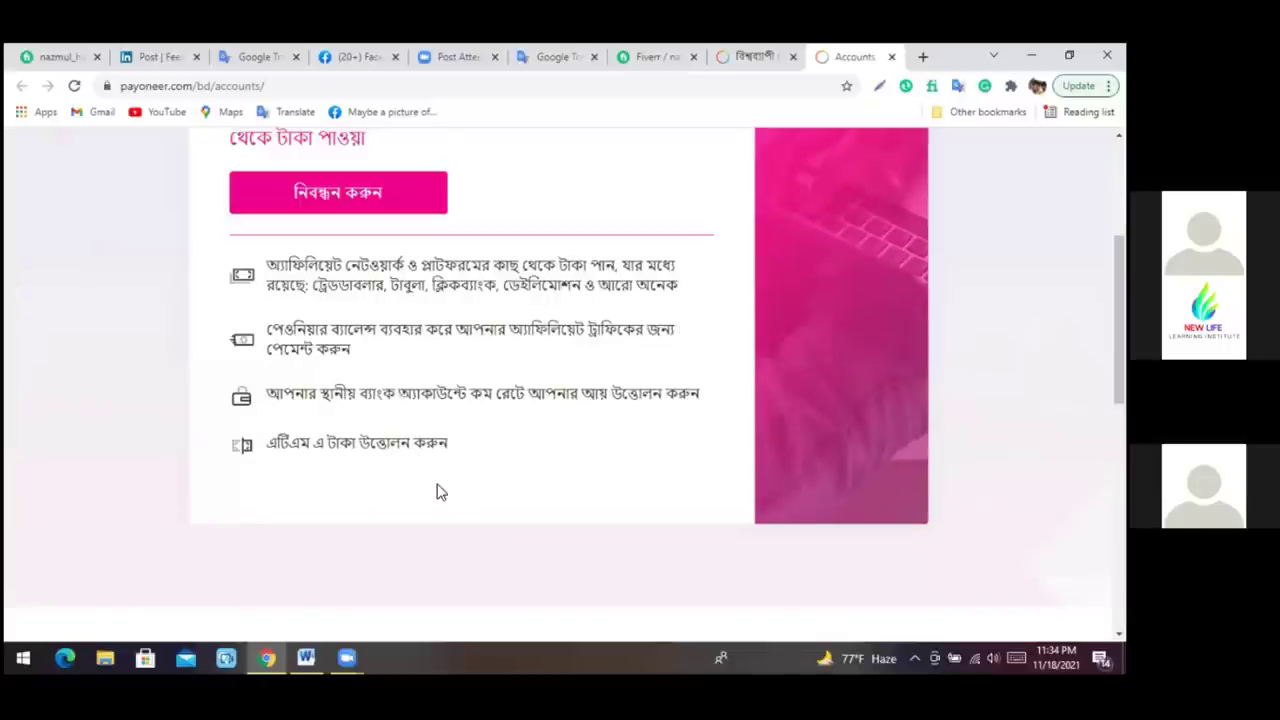
{"action": "scroll", "coordinate": [492, 459], "scroll_direction": "up", "scroll_amount": 2}
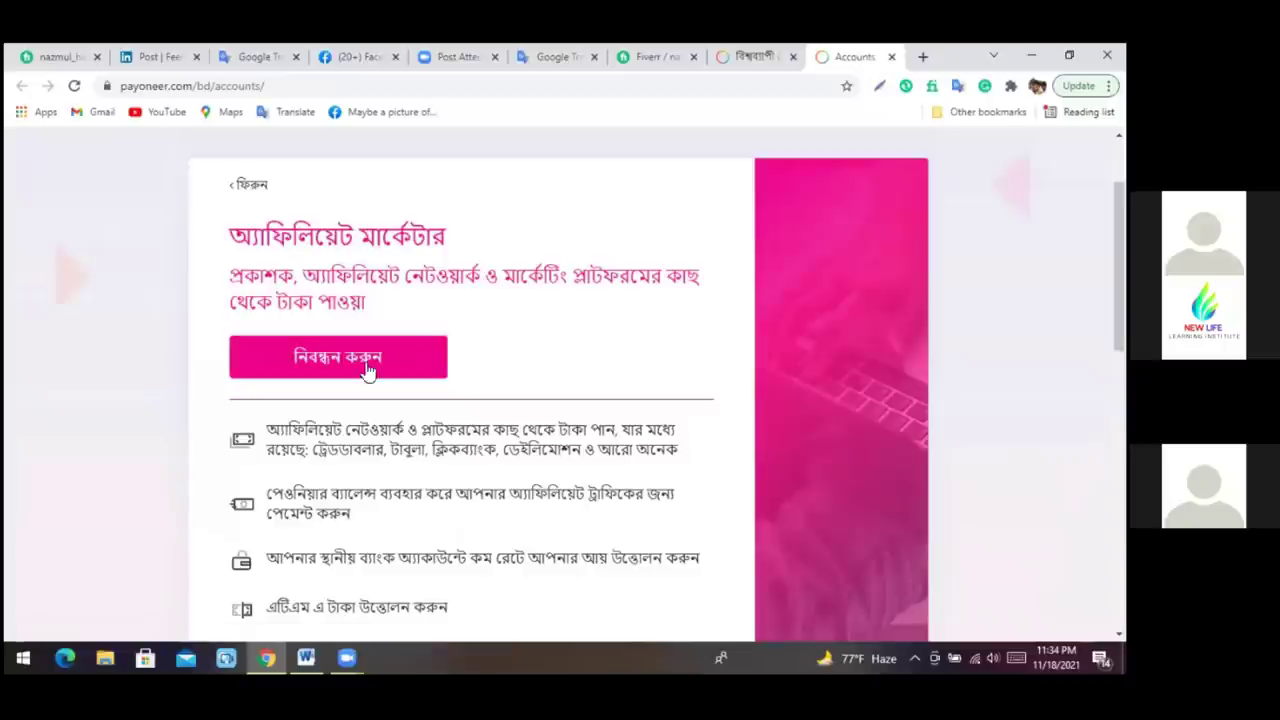
- Start the Affiliate Marketer sign-up as an individual and enter the applicant's first name
{"action": "left_click", "coordinate": [309, 366]}
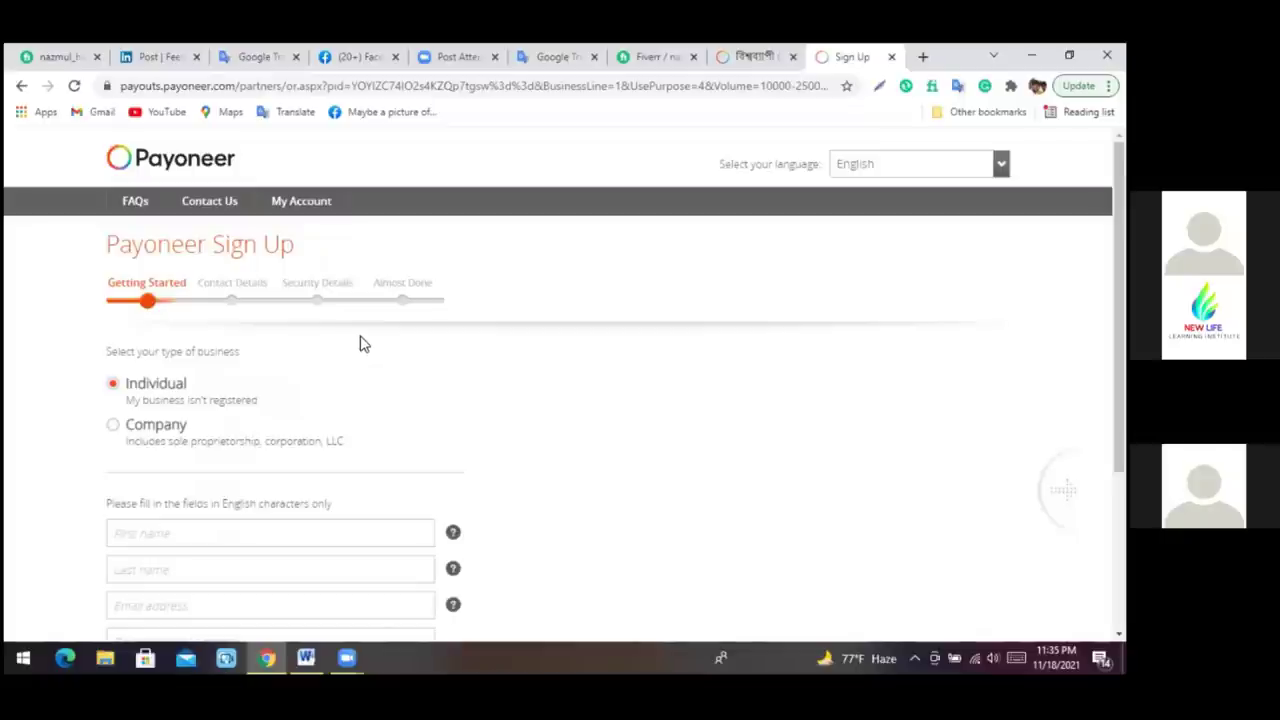
{"action": "scroll", "coordinate": [360, 343], "scroll_direction": "down", "scroll_amount": 1}
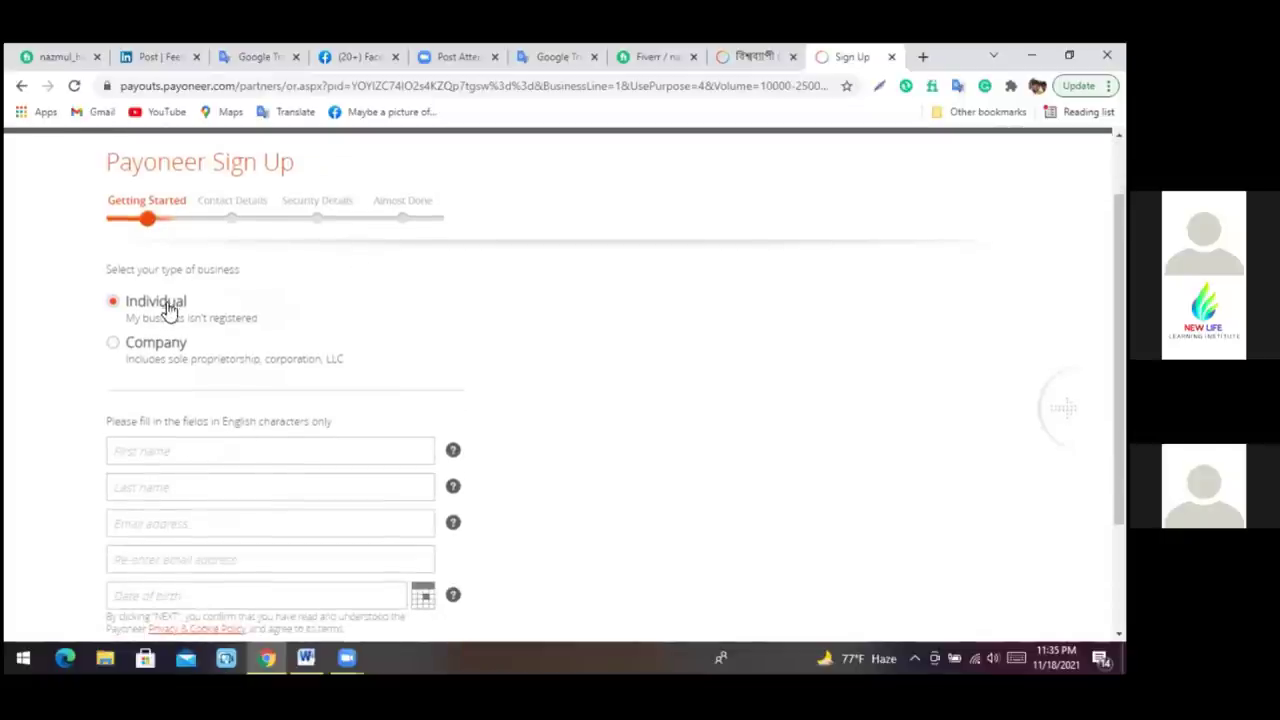
{"action": "scroll", "coordinate": [250, 309], "scroll_direction": "down", "scroll_amount": 1}
{"action": "left_click", "coordinate": [163, 369]}
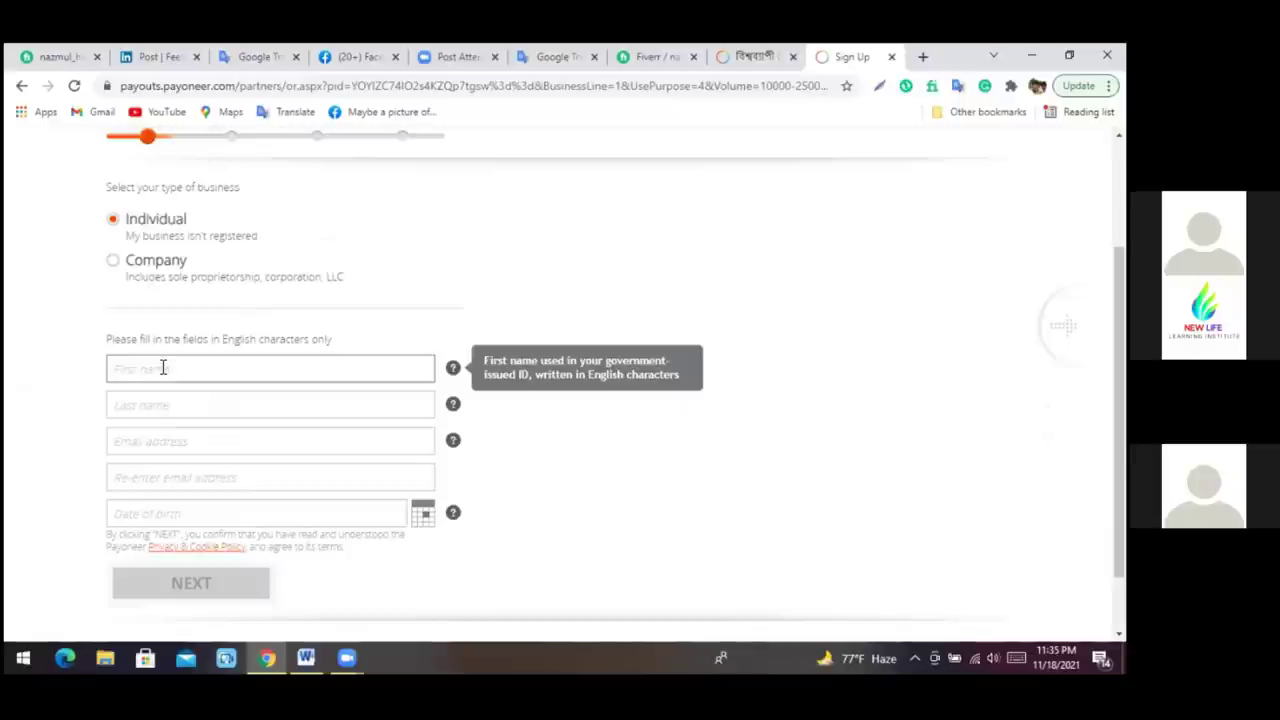
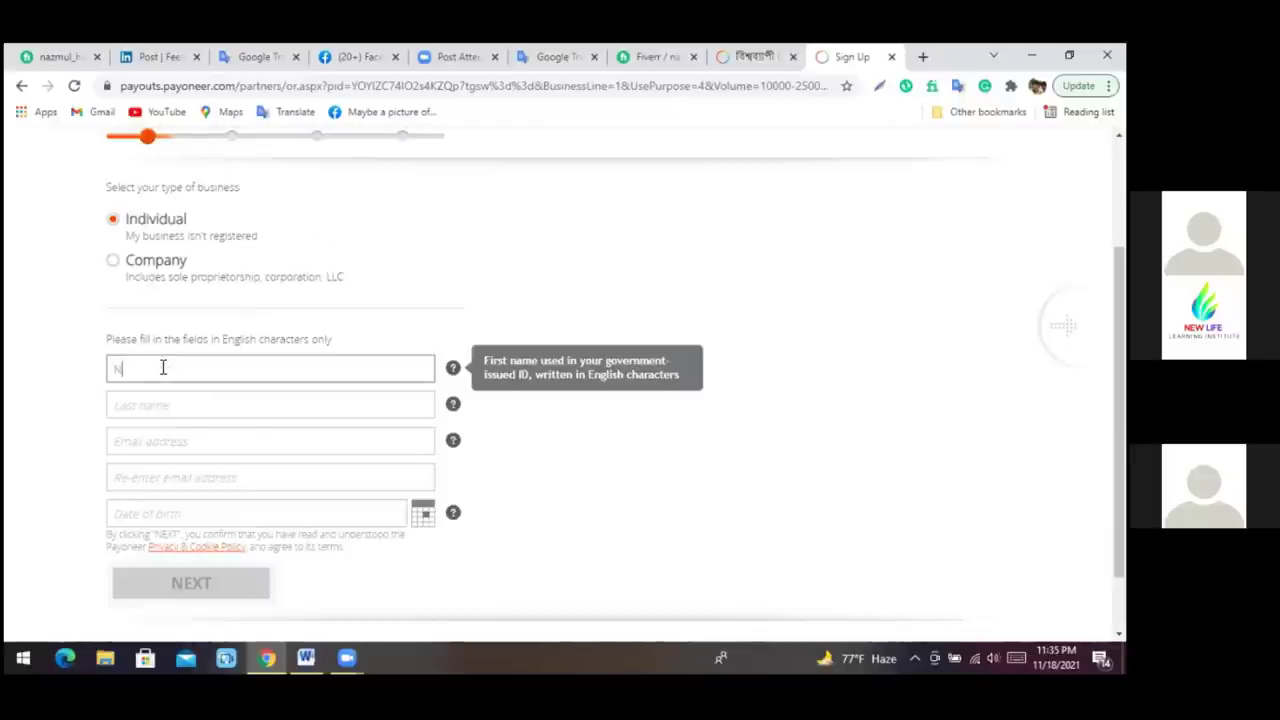
{"action": "key", "text": "BackSpace"}
{"action": "key", "text": "BackSpace"}
{"action": "key", "text": "BackSpace"}
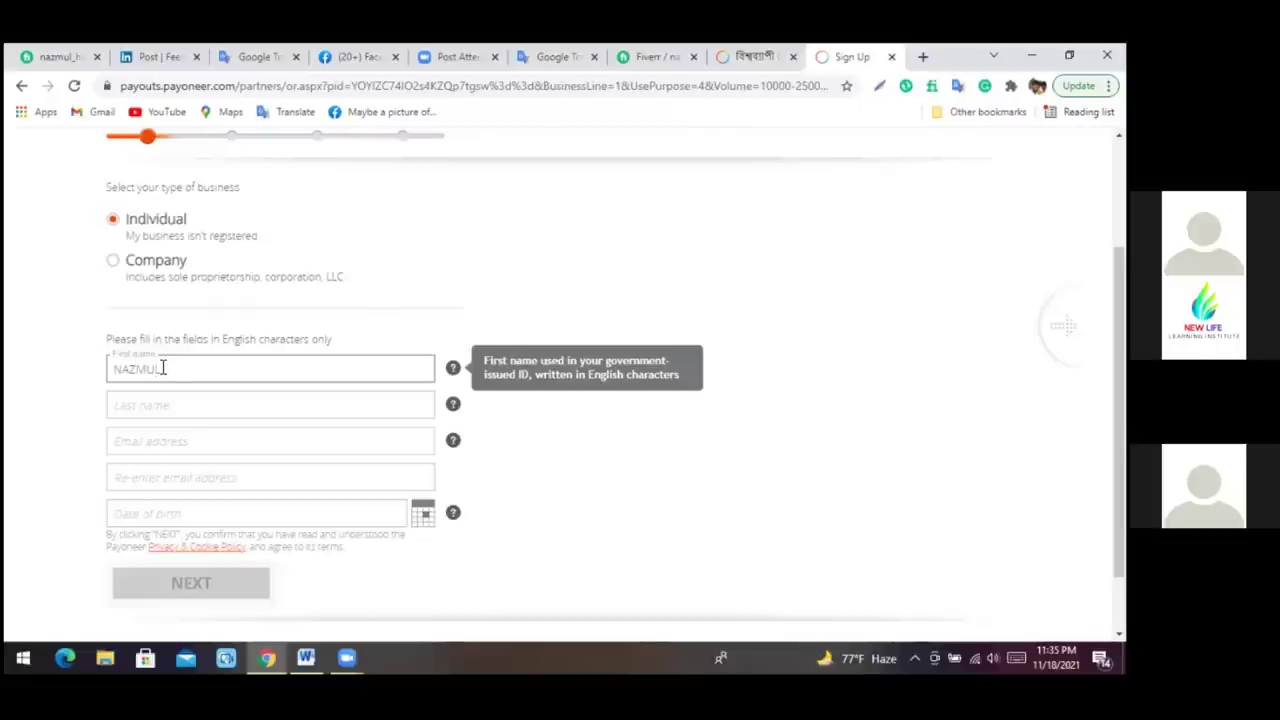
- Enter and correct the applicant's last name, then open a blank browser tab
{"action": "left_click", "coordinate": [313, 404]}
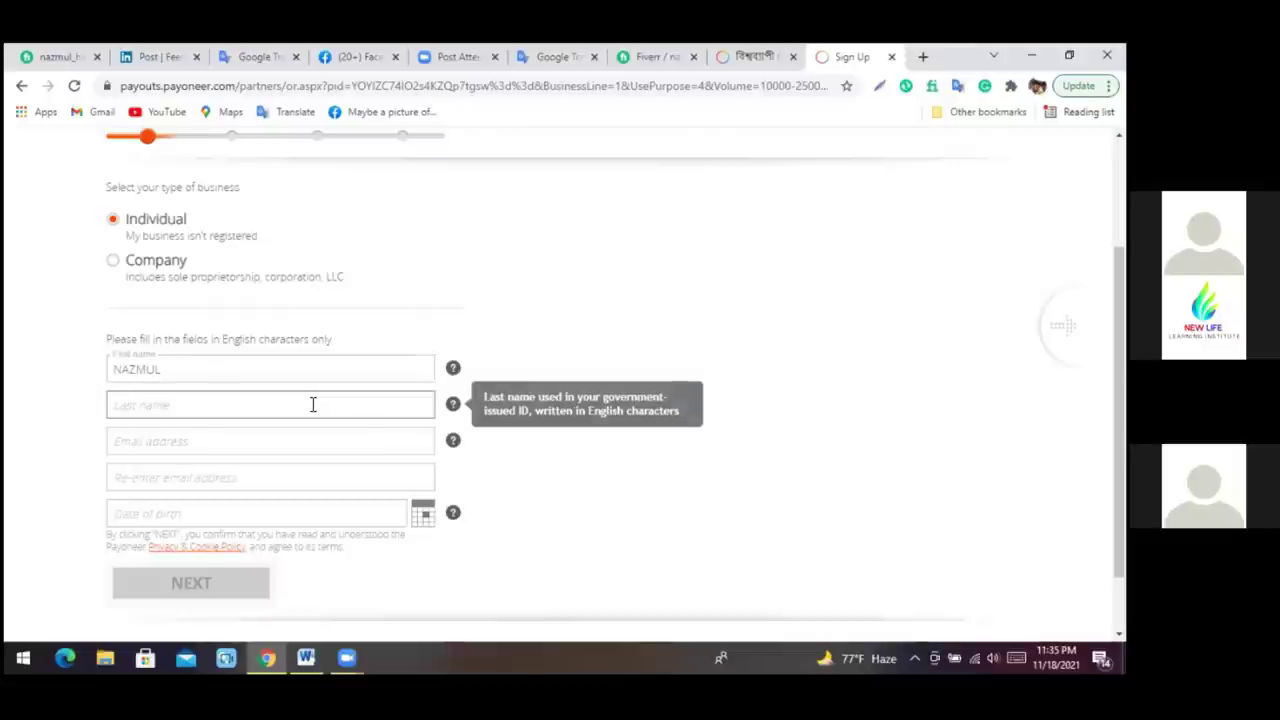
{"action": "left_click_drag", "start_coordinate": [114, 406], "coordinate": [160, 406]}
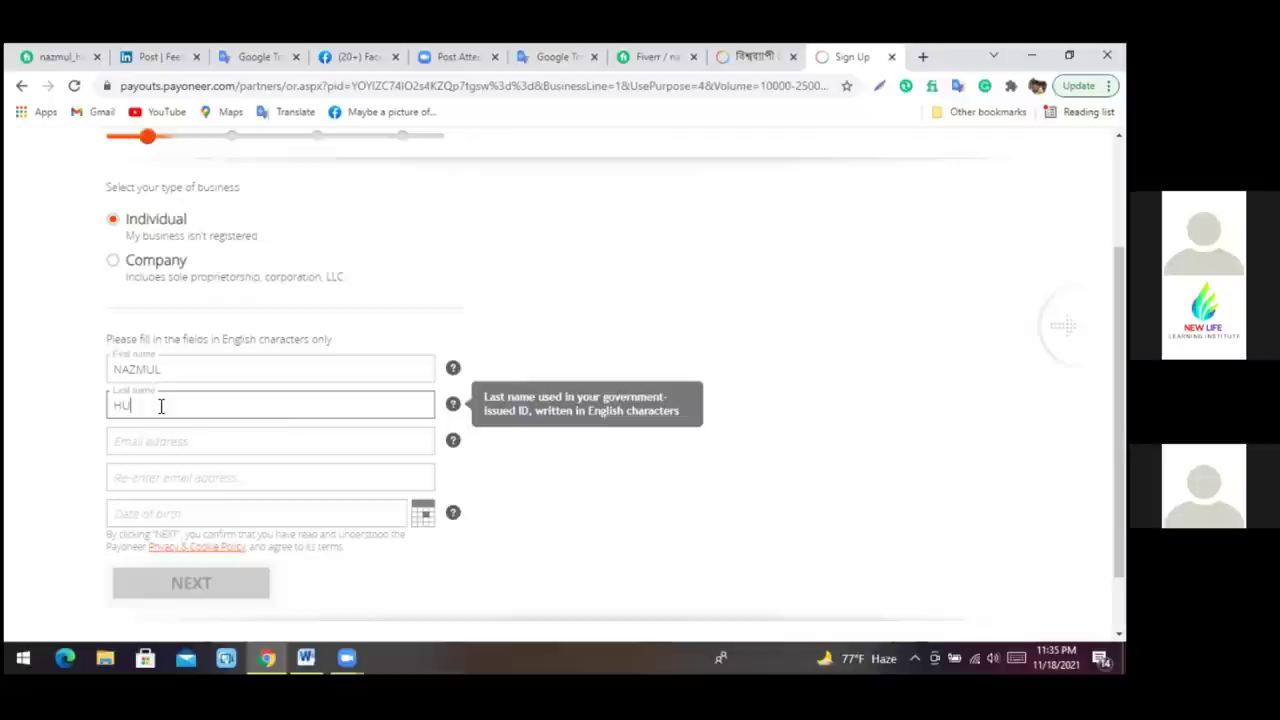
{"action": "left_click", "coordinate": [922, 56]}
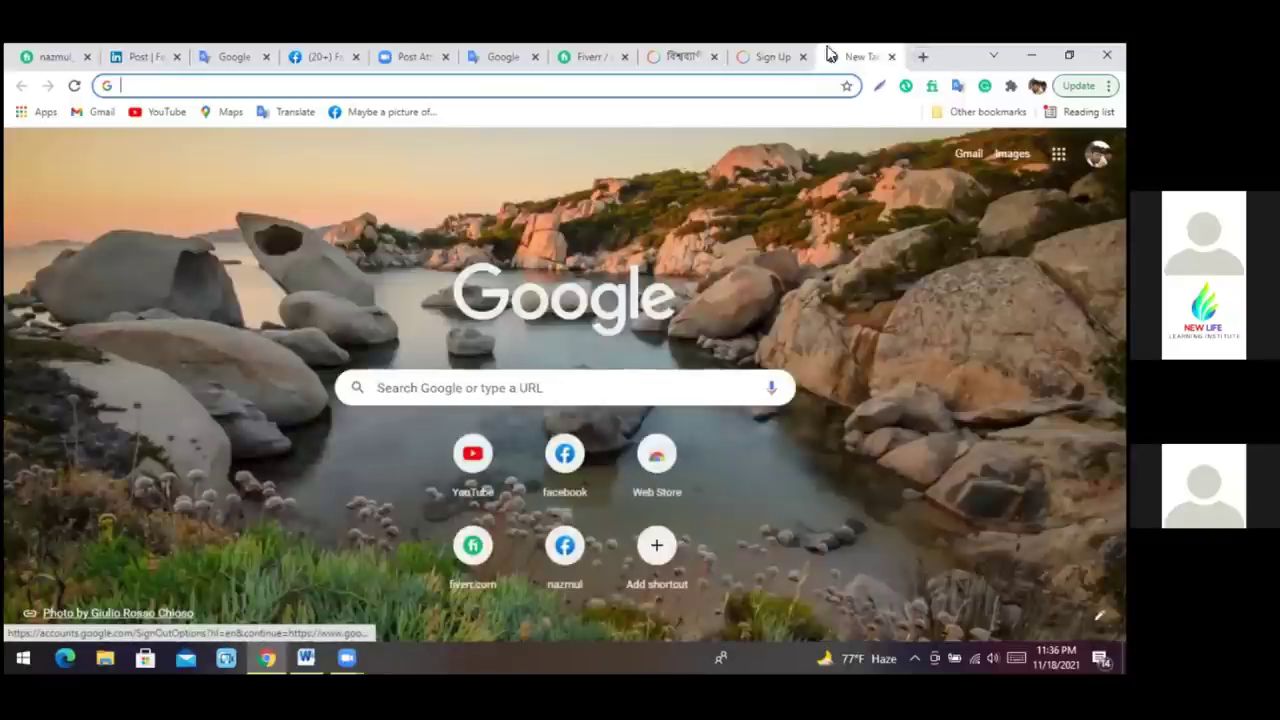
- Paste the applicant's email address into both the email and confirm-email fields
{"action": "left_click", "coordinate": [758, 56]}
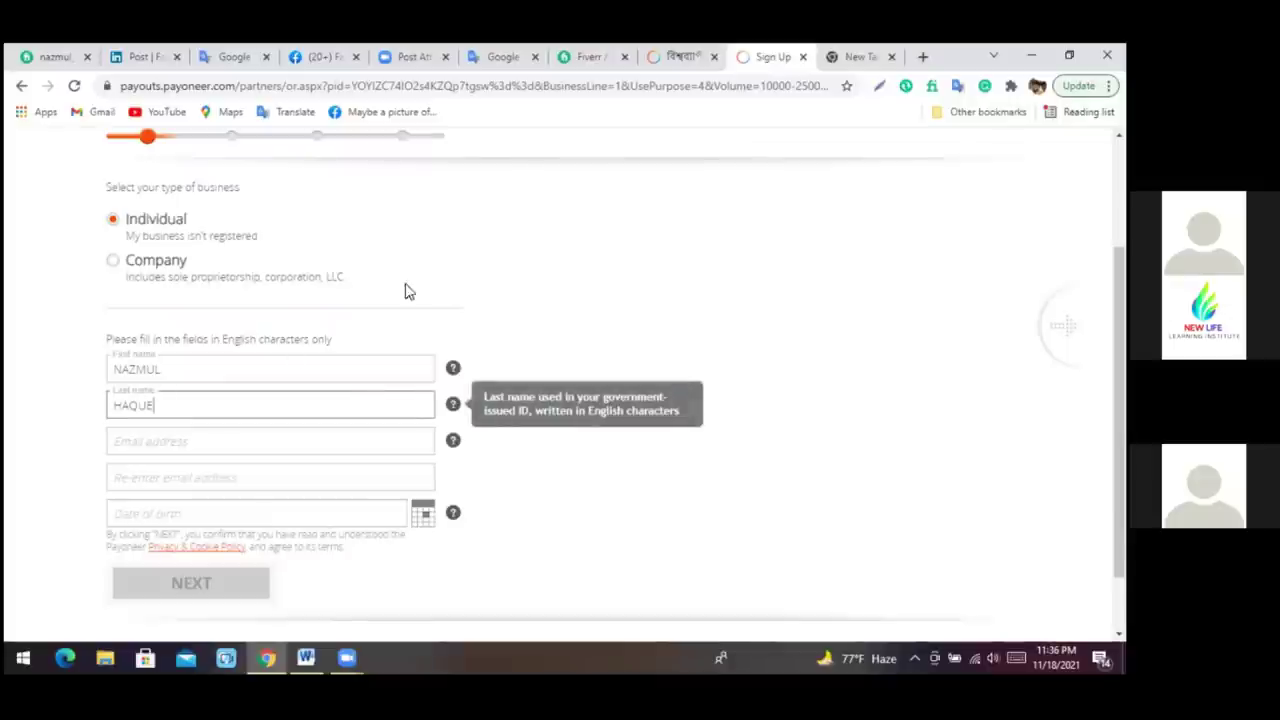
{"action": "left_click", "coordinate": [174, 442]}
{"action": "key", "text": "ctrl+v"}
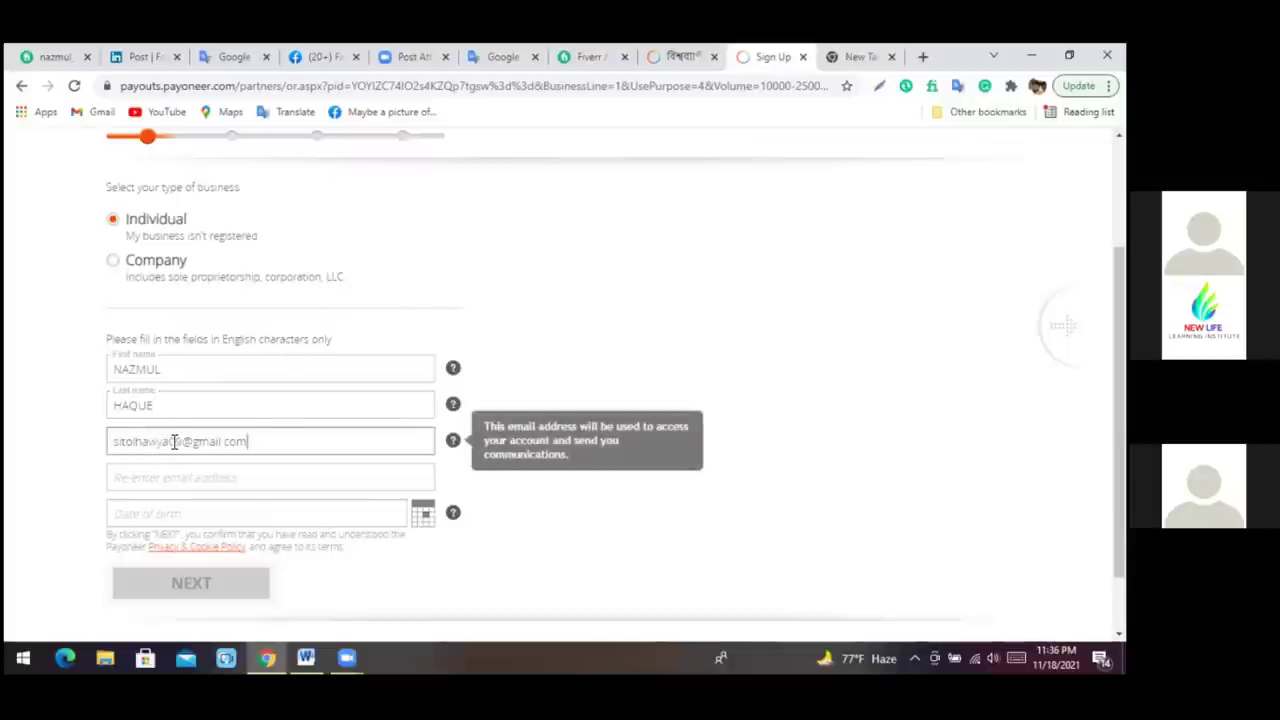
{"action": "left_click", "coordinate": [183, 477]}
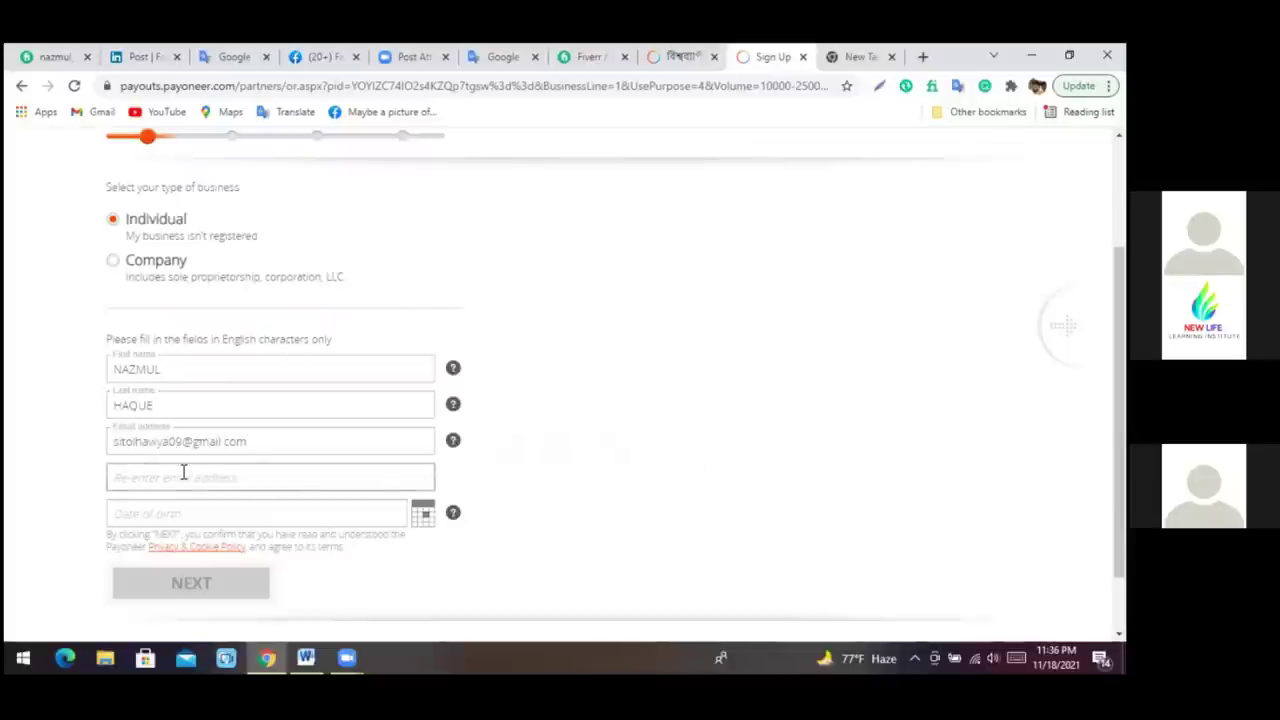
{"action": "key", "text": "ctrl+v"}
{"action": "scroll", "coordinate": [210, 460], "scroll_direction": "down", "scroll_amount": 1}
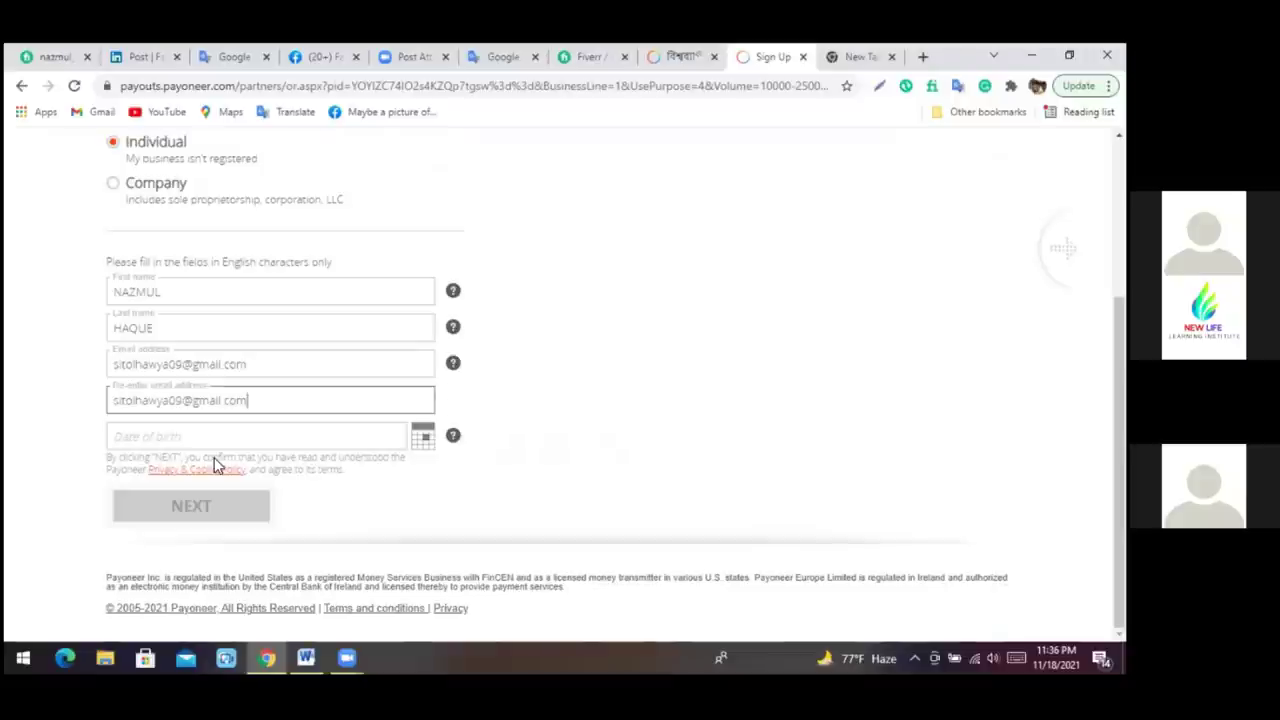
{"action": "left_click", "coordinate": [170, 440]}
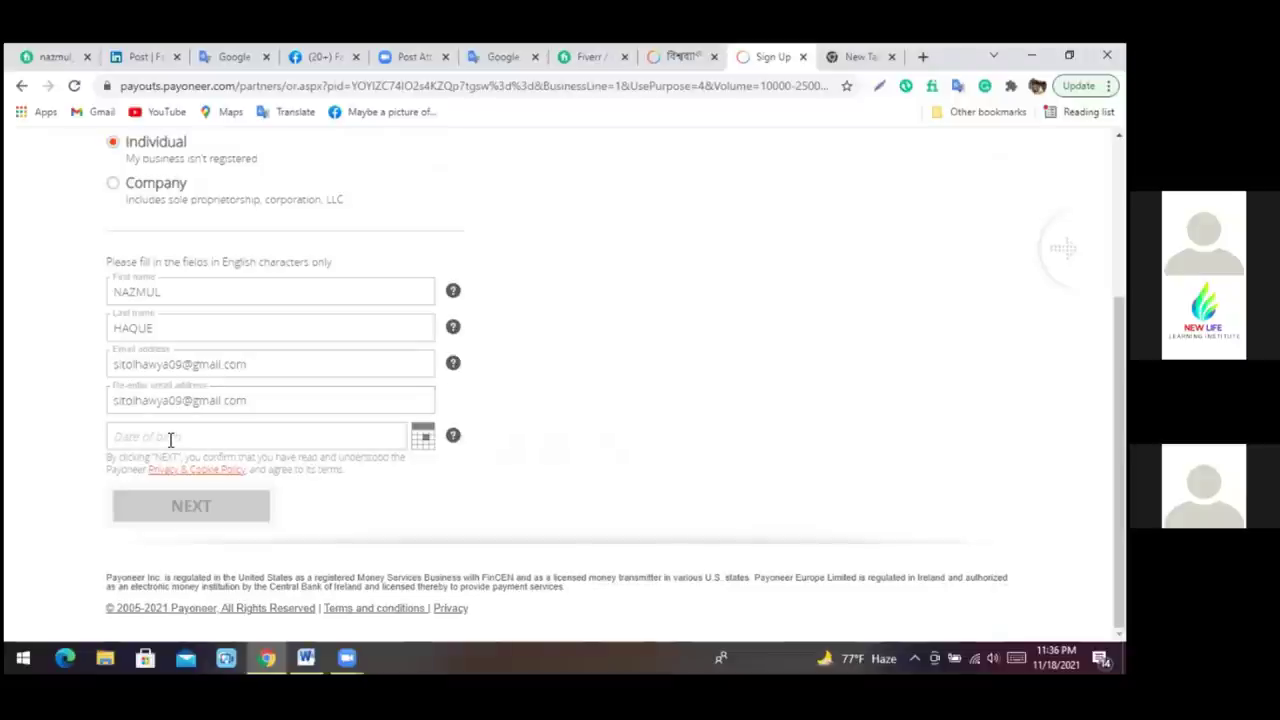
{"action": "left_click", "coordinate": [170, 440]}
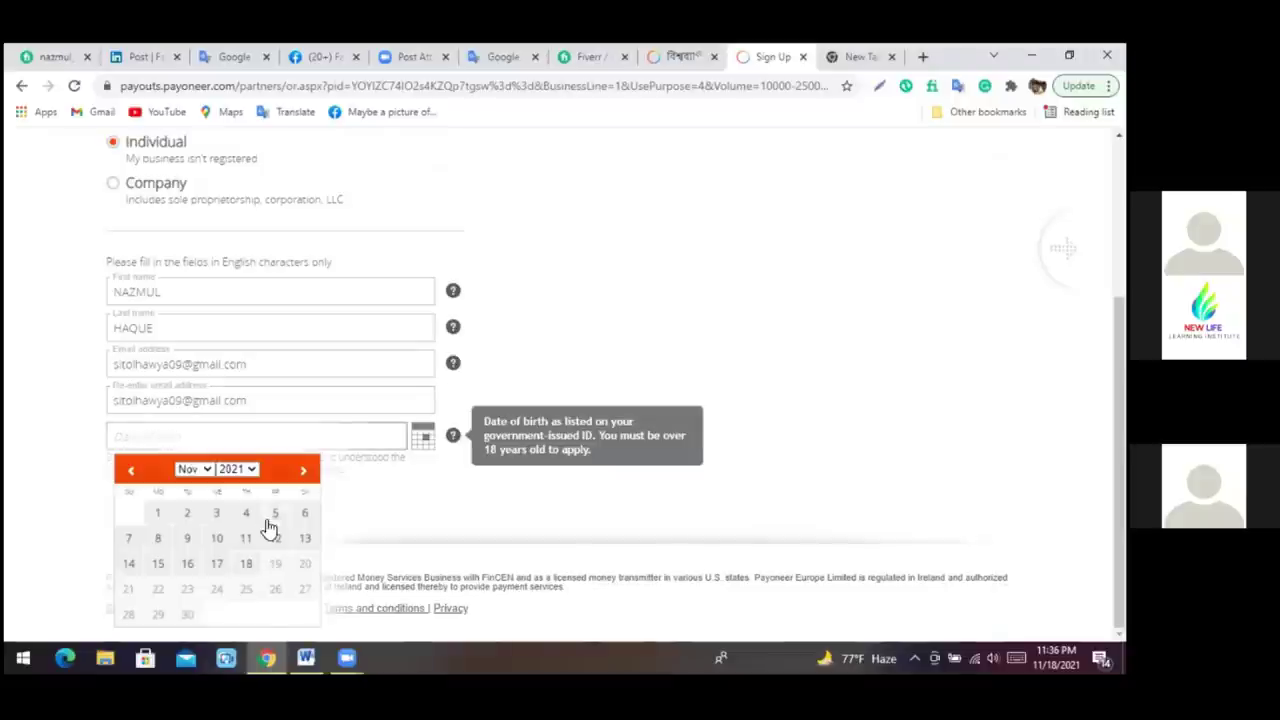
{"action": "left_click", "coordinate": [249, 472]}
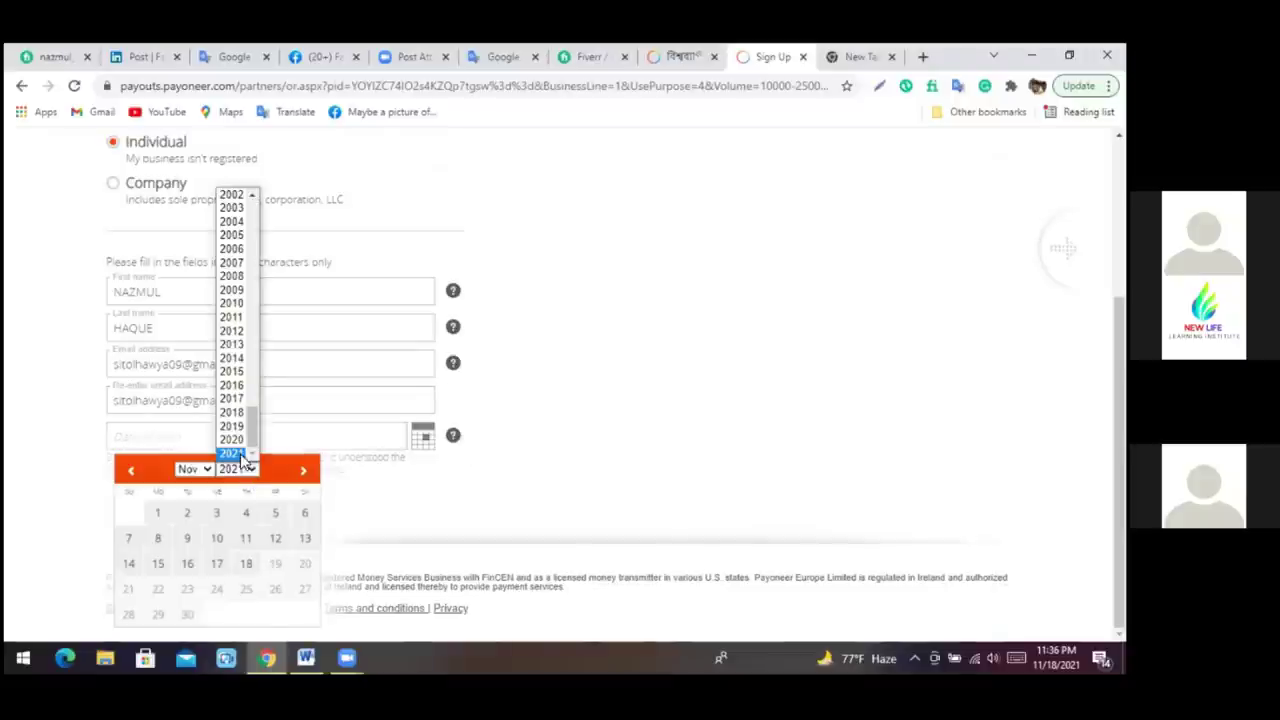
{"action": "left_click", "coordinate": [240, 439]}
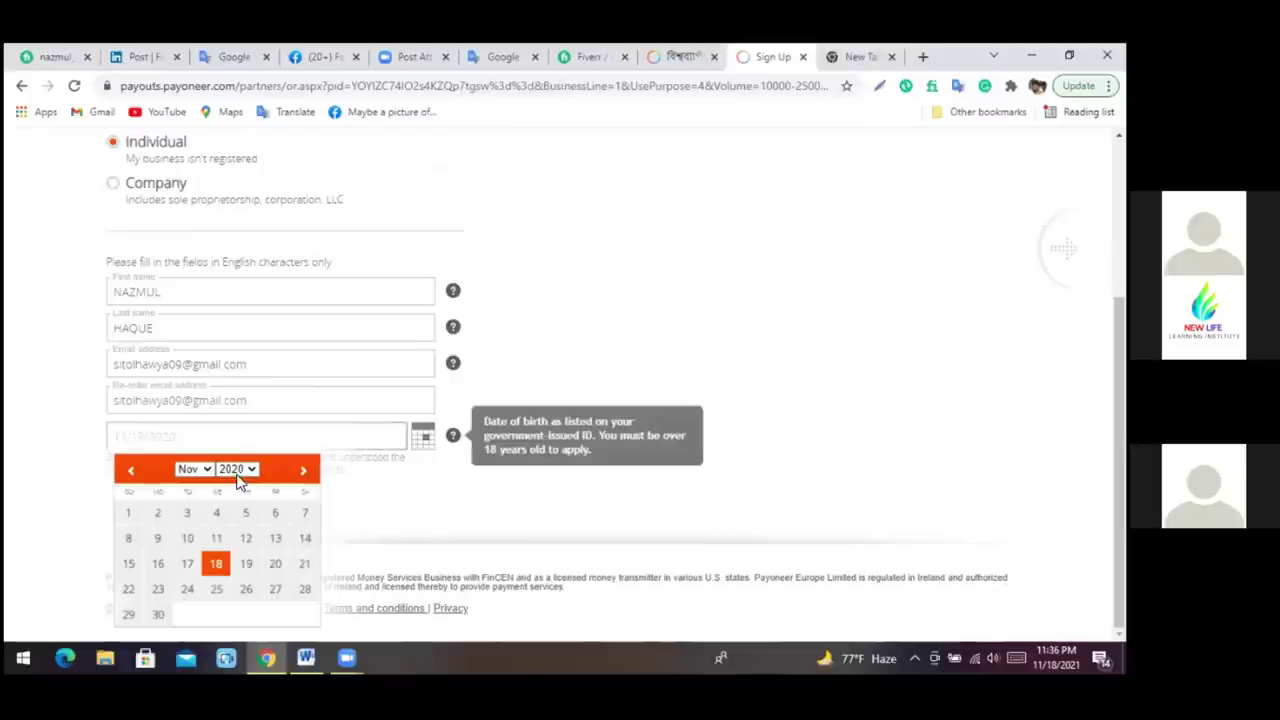
{"action": "left_click", "coordinate": [238, 479]}
{"action": "scroll", "coordinate": [237, 451], "scroll_direction": "down", "scroll_amount": 1}
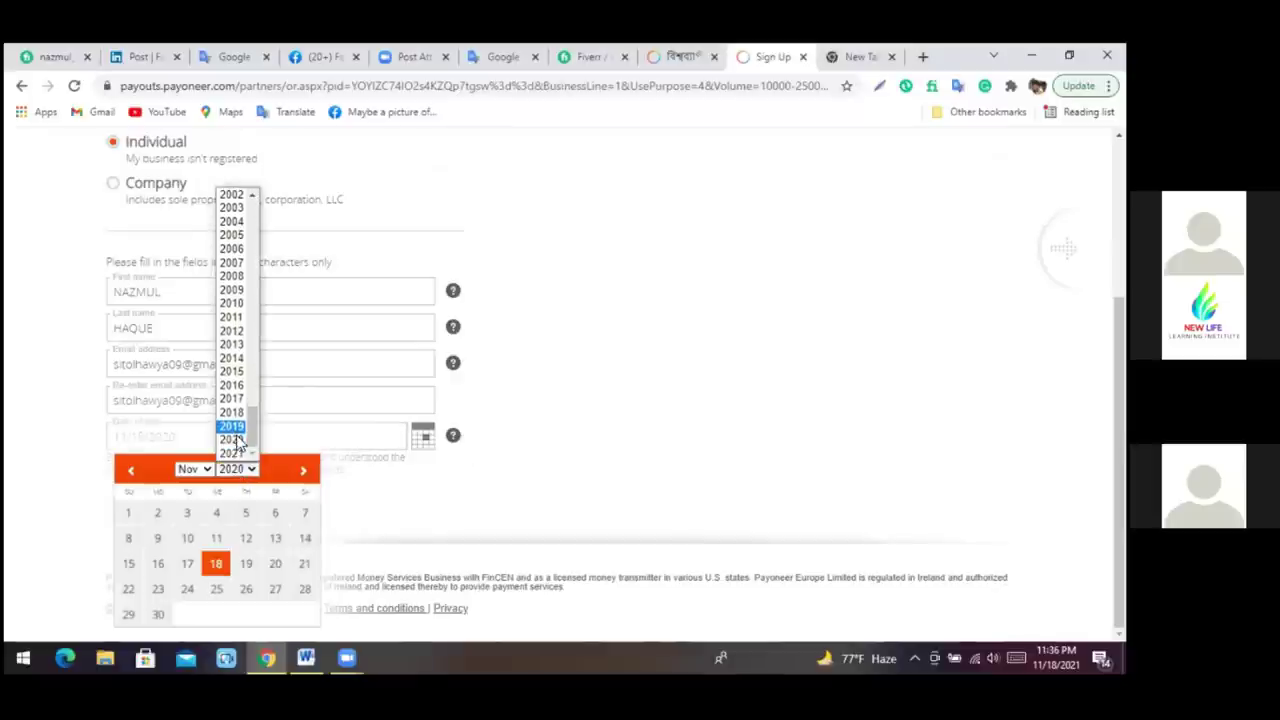
{"action": "scroll", "coordinate": [234, 260], "scroll_direction": "up", "scroll_amount": 8}
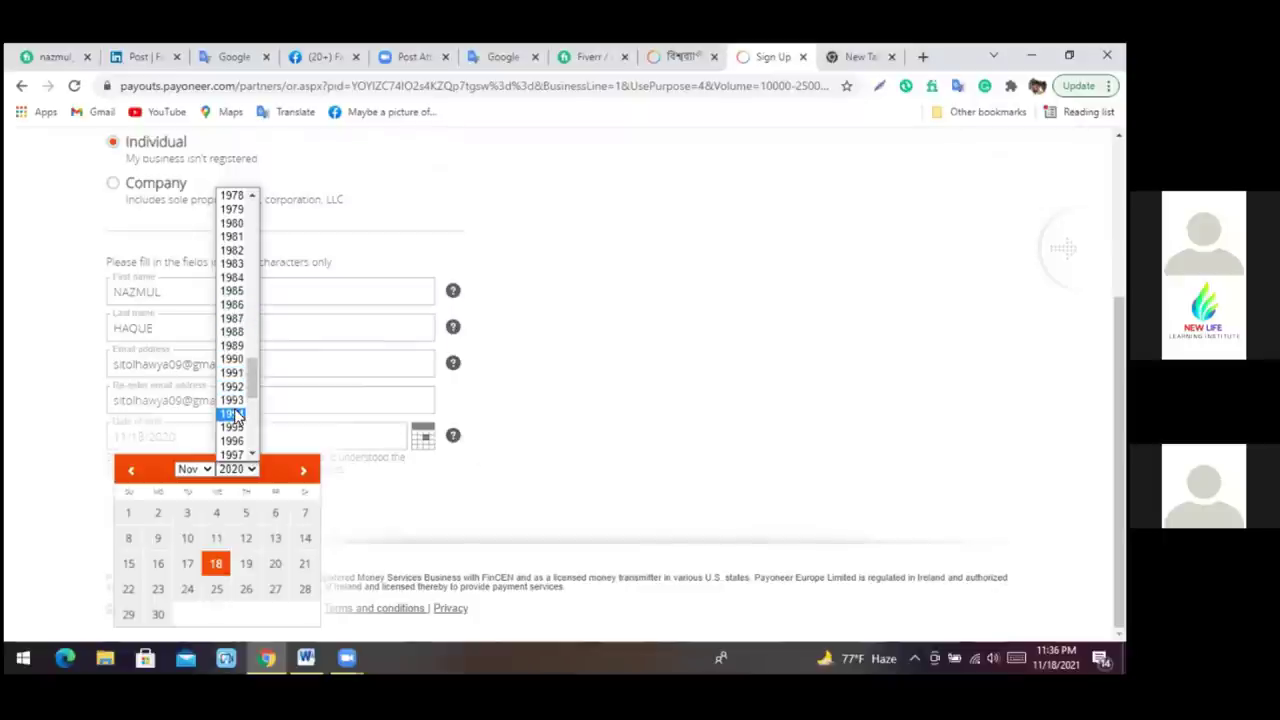
{"action": "scroll", "coordinate": [234, 415], "scroll_direction": "down", "scroll_amount": 4}
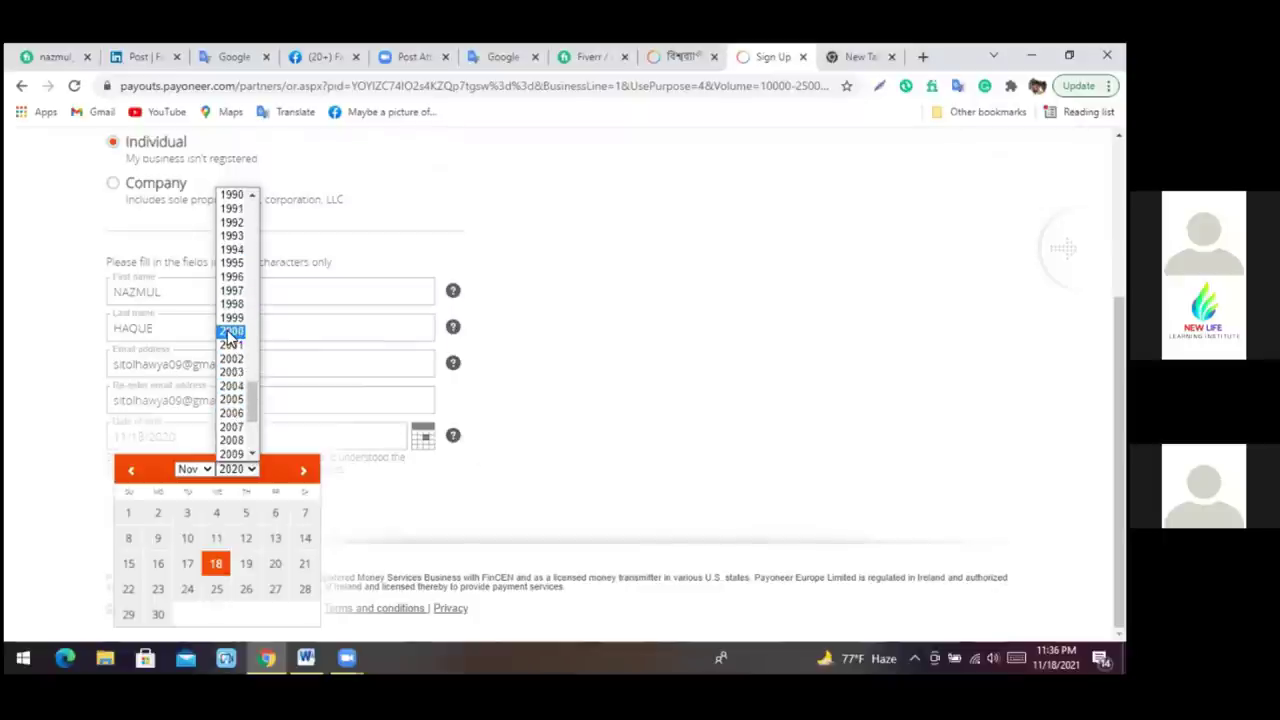
{"action": "left_click", "coordinate": [228, 331]}
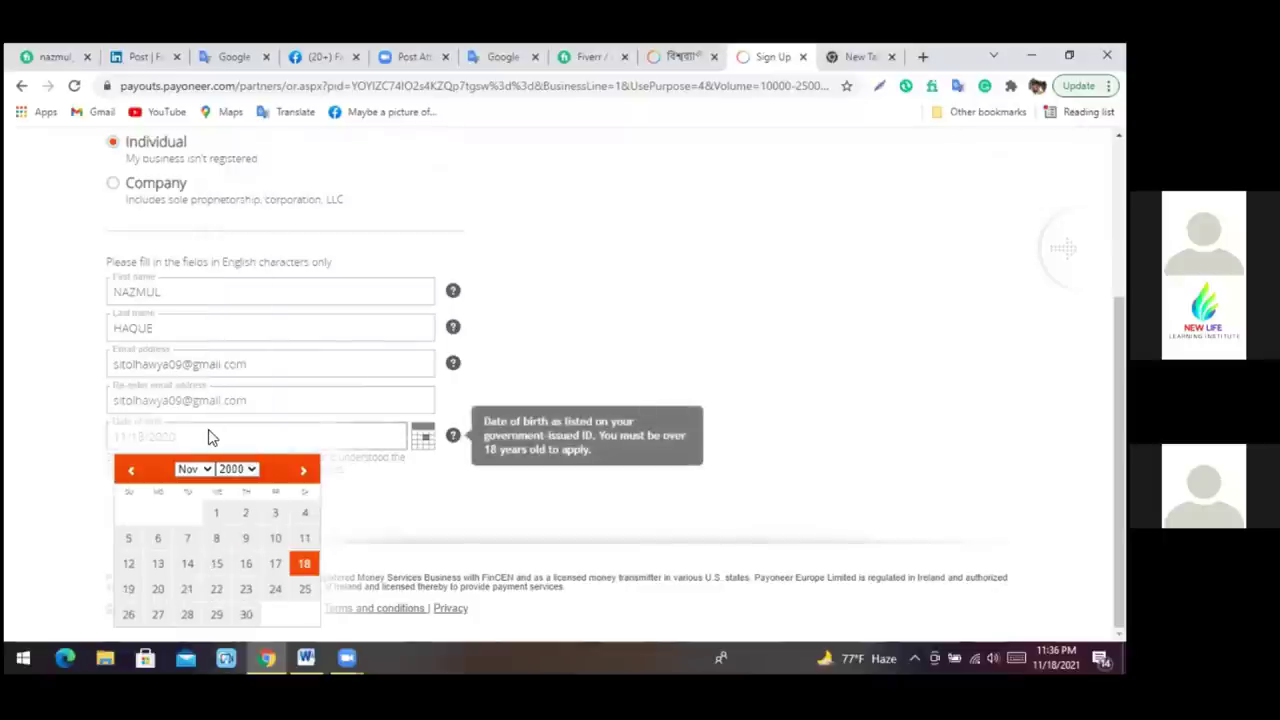
{"action": "left_click", "coordinate": [205, 470]}
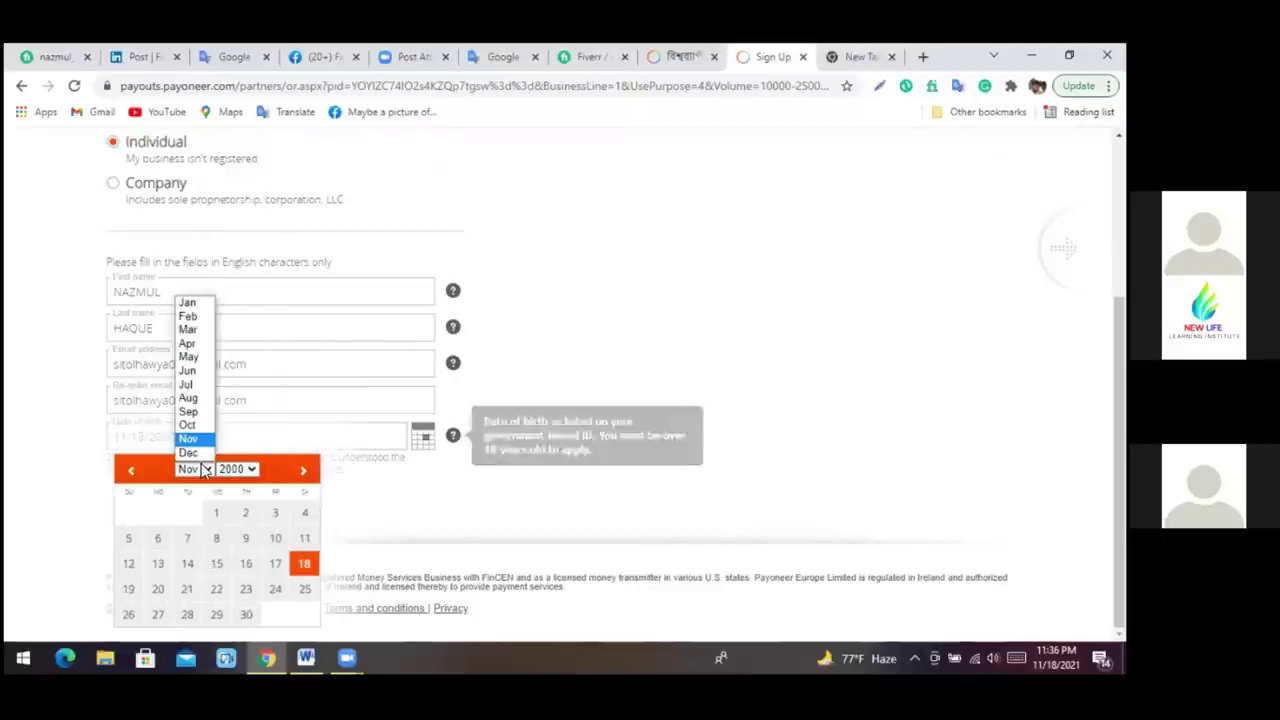
{"action": "left_click", "coordinate": [188, 411]}
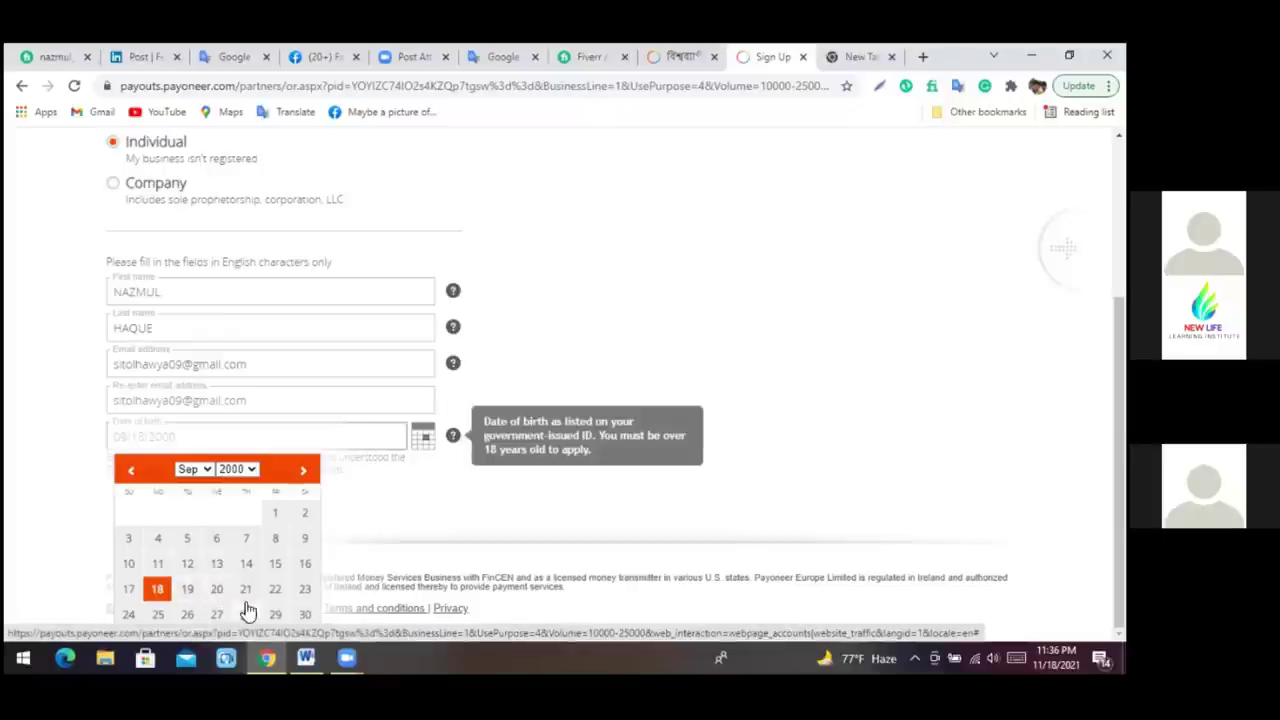
{"action": "left_click", "coordinate": [216, 593]}
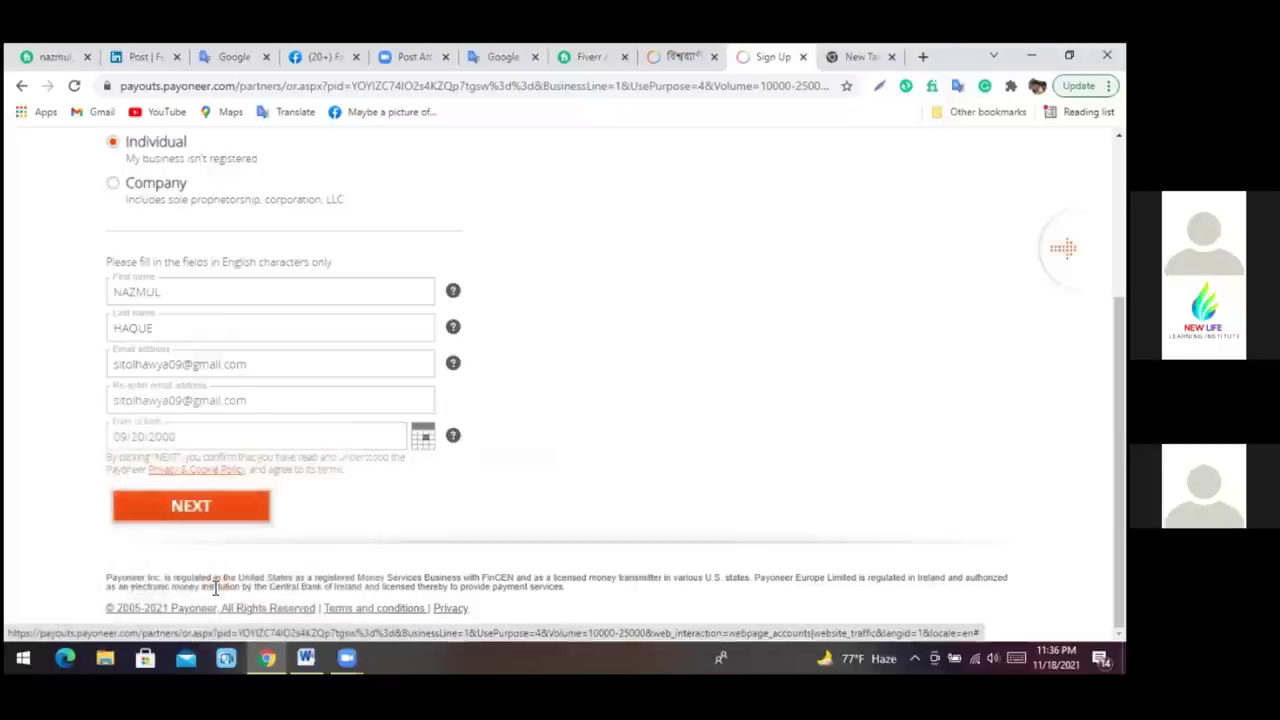
{"action": "left_click", "coordinate": [209, 510]}
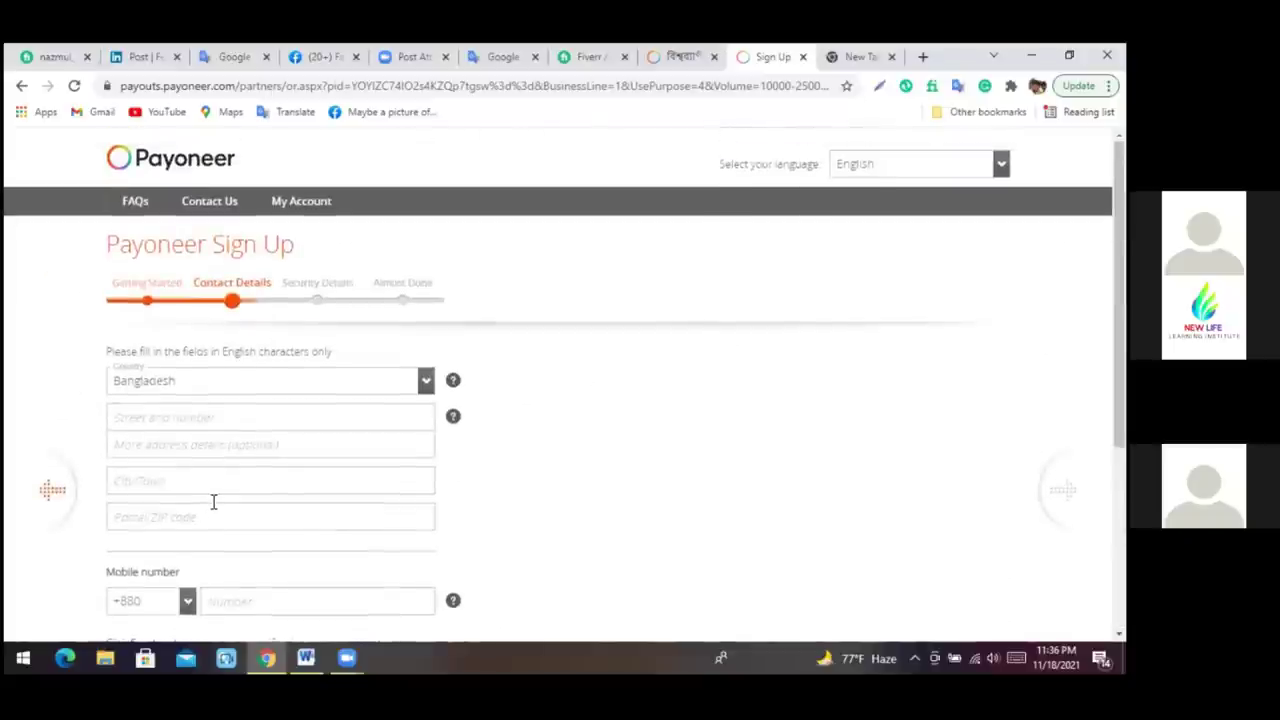
{"action": "left_click", "coordinate": [170, 419]}
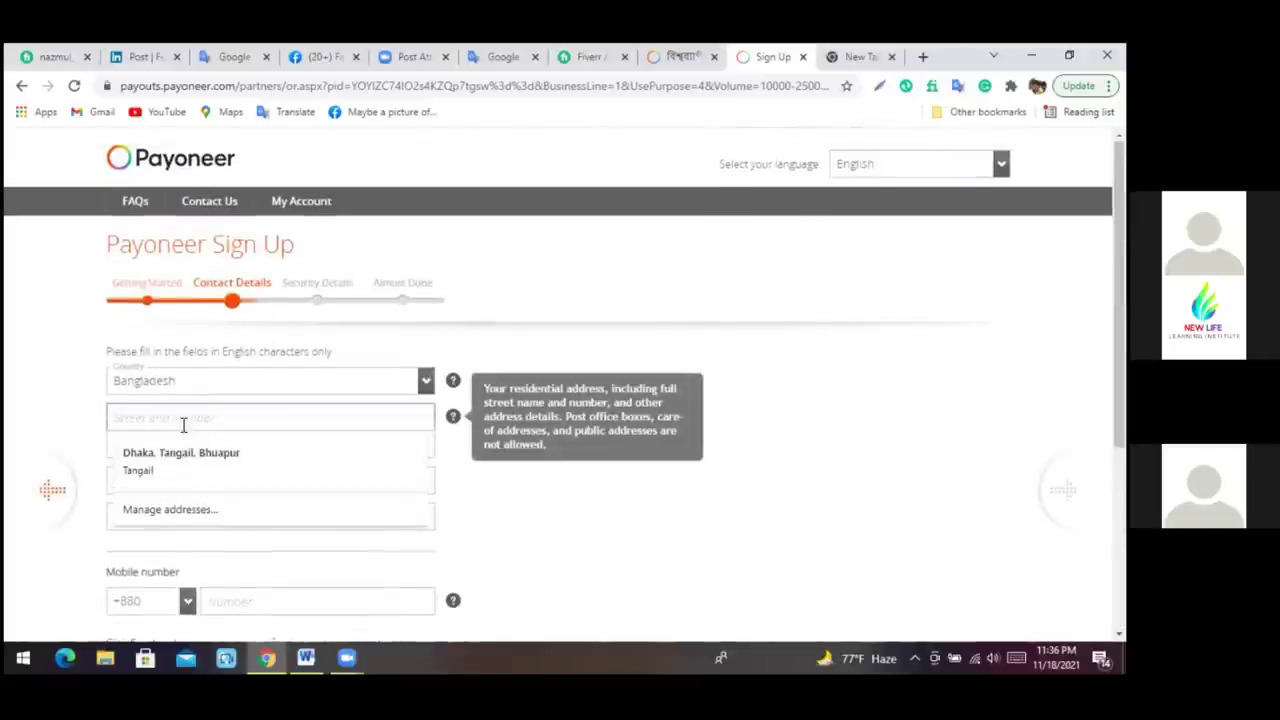
{"action": "left_click", "coordinate": [607, 527]}
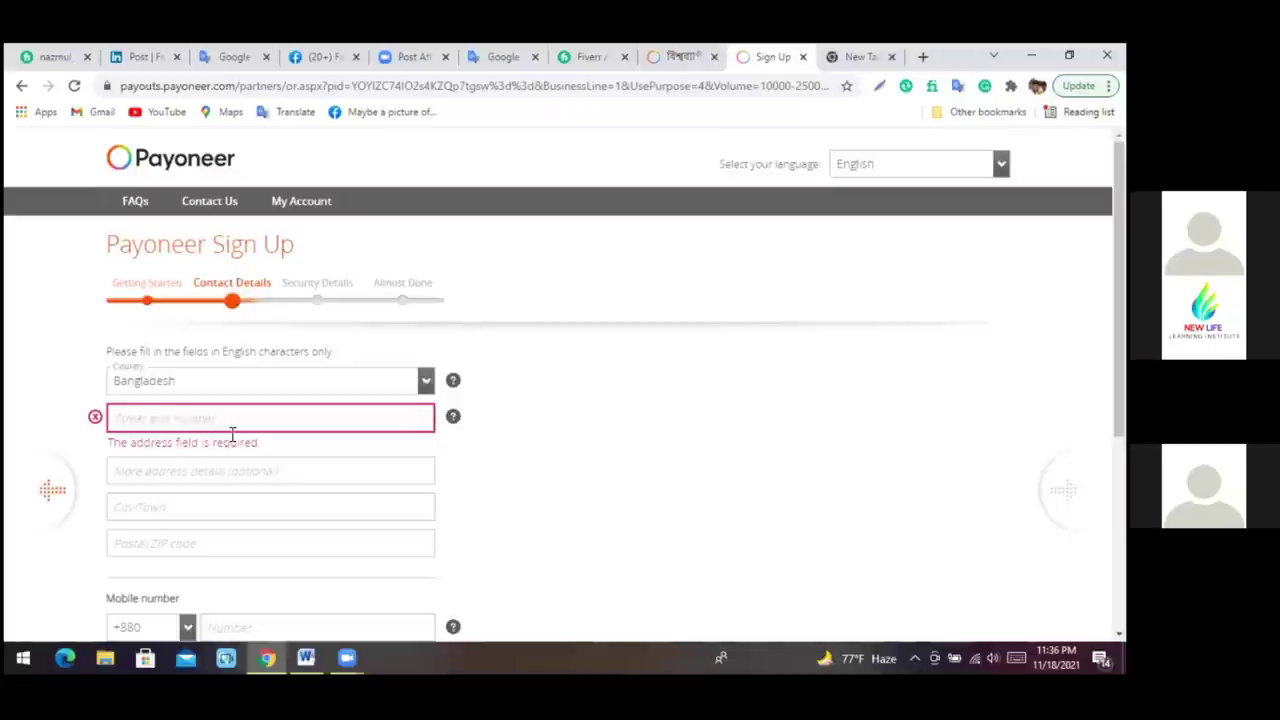
{"action": "left_click", "coordinate": [170, 417]}
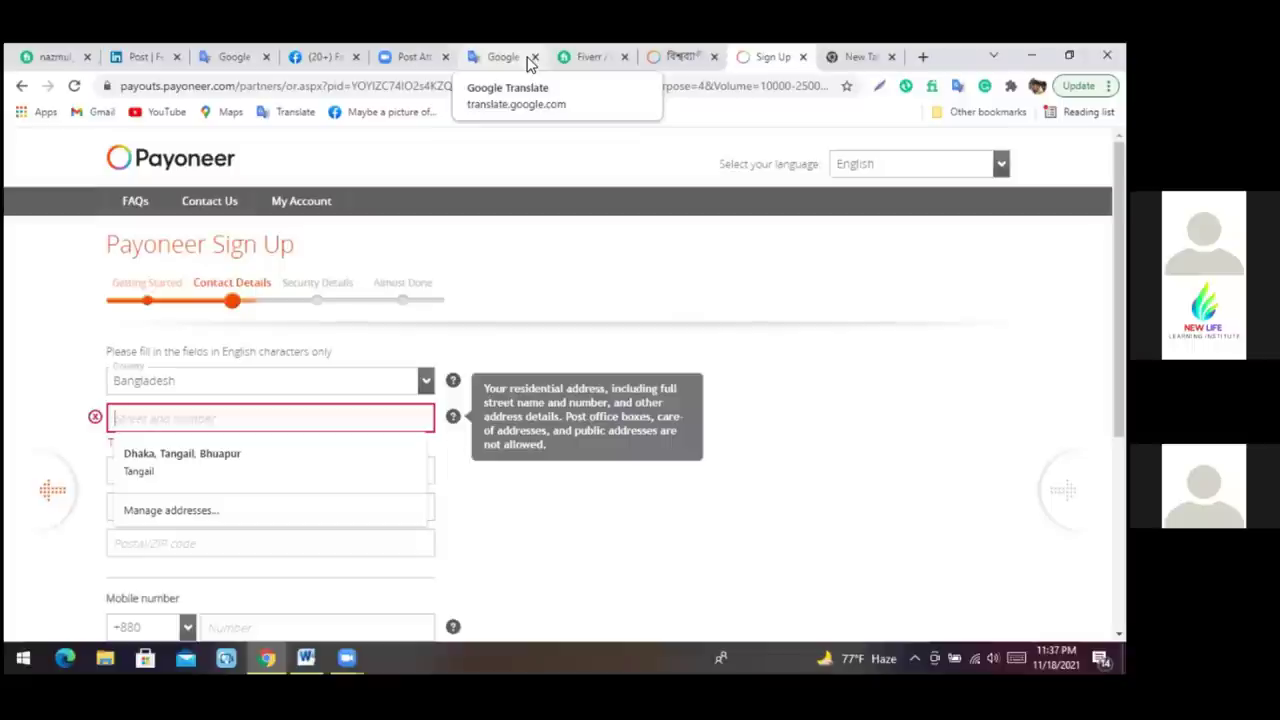
- Copy the address message from the Facebook Messenger chat into Payoneer's street address field
{"action": "left_click", "coordinate": [310, 57]}
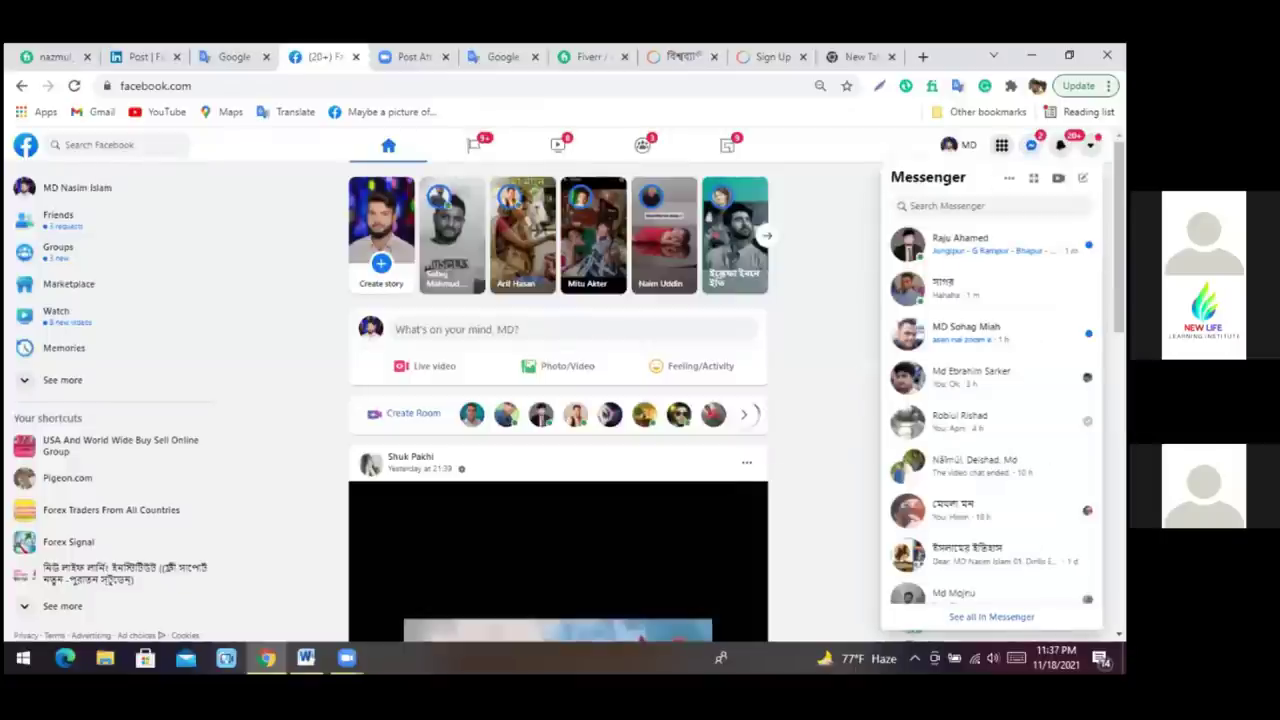
{"action": "key", "text": "Escape"}
{"action": "left_click", "coordinate": [955, 628]}
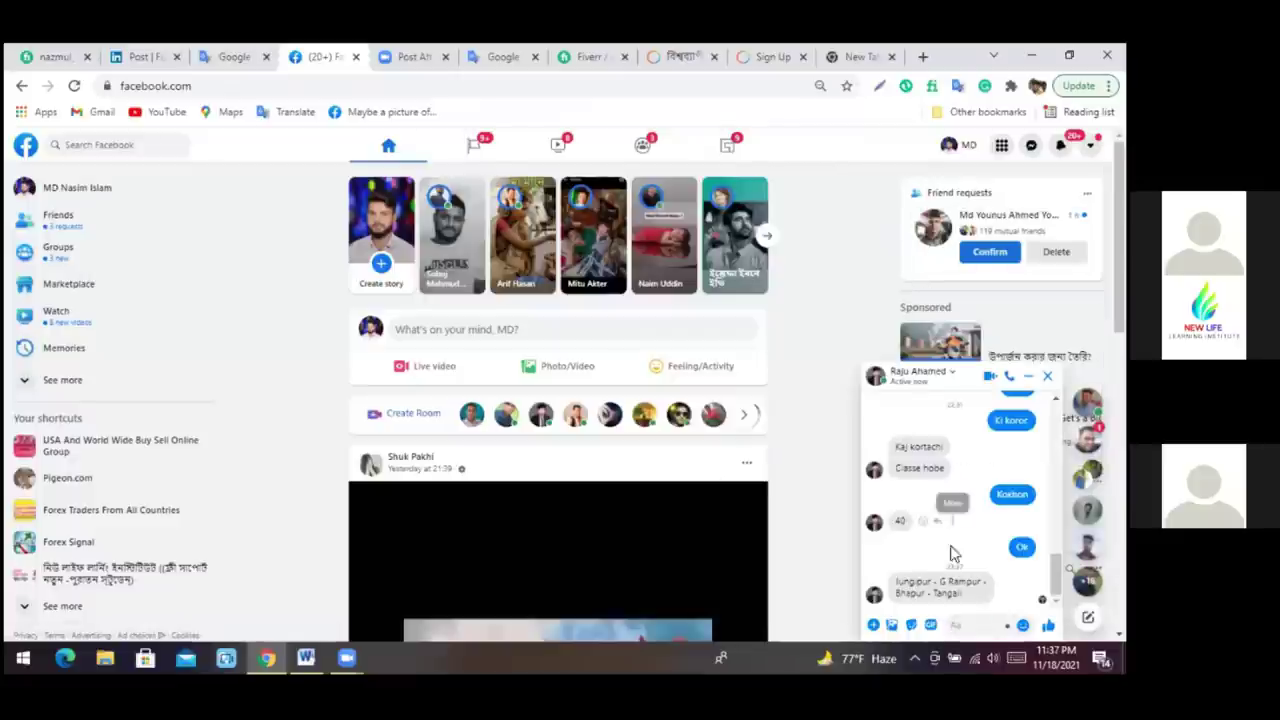
{"action": "double_click", "coordinate": [928, 583]}
{"action": "left_click_drag", "start_coordinate": [928, 583], "coordinate": [965, 594]}
{"action": "key", "text": "ctrl+c"}
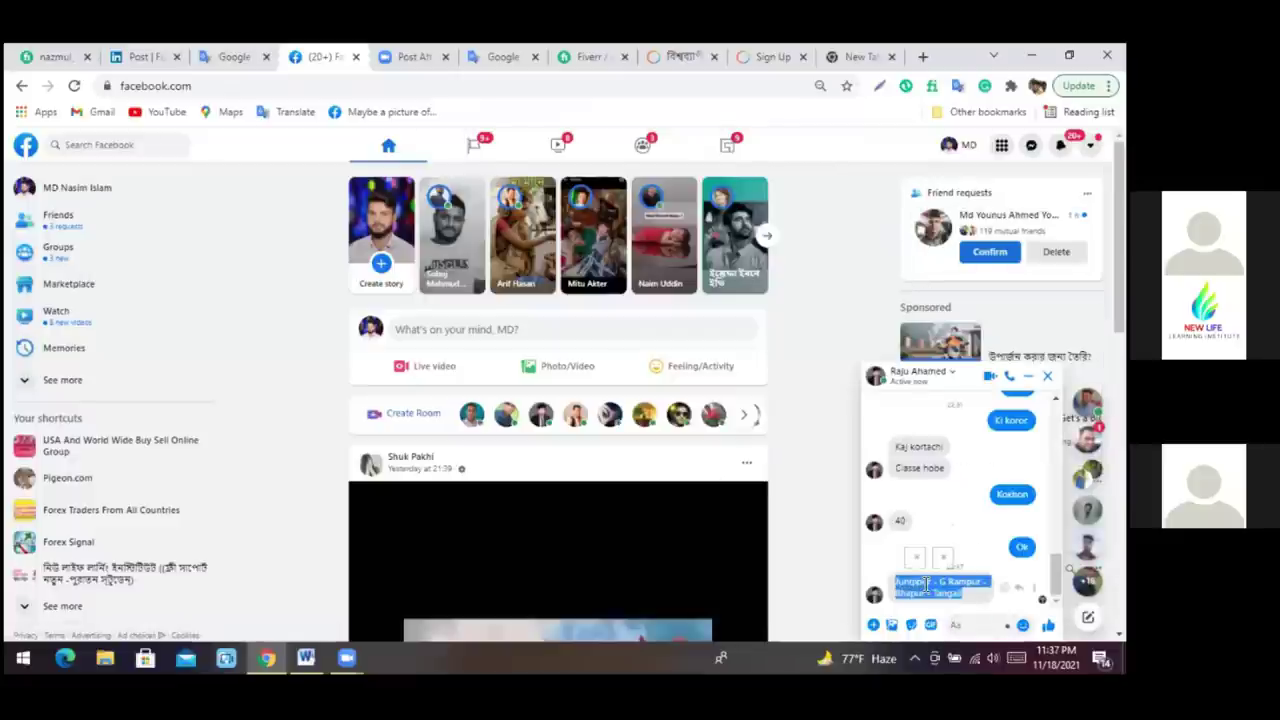
{"action": "left_click", "coordinate": [759, 57]}
{"action": "key", "text": "ctrl+v"}
- Retype and fix the spelling of the first place name in the street address
{"action": "left_click_drag", "start_coordinate": [160, 418], "coordinate": [112, 425]}
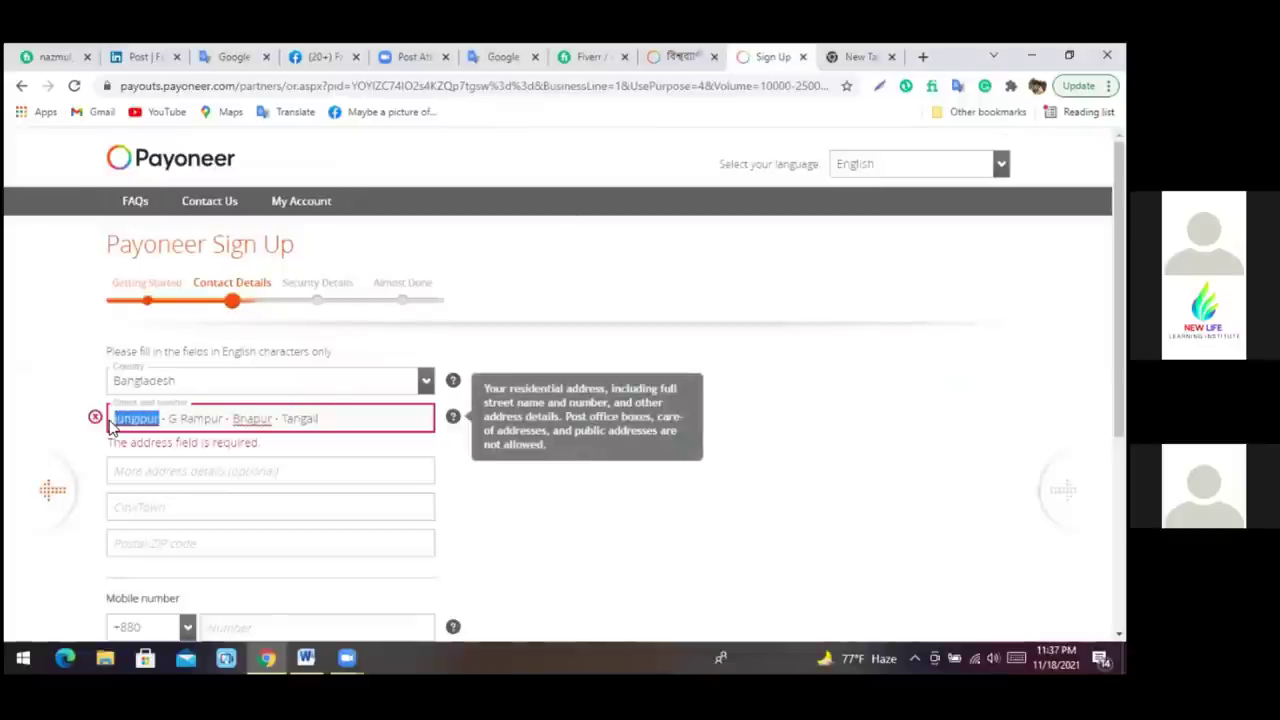
{"action": "key", "text": "BackSpace"}
{"action": "type", "text": "Rule"}
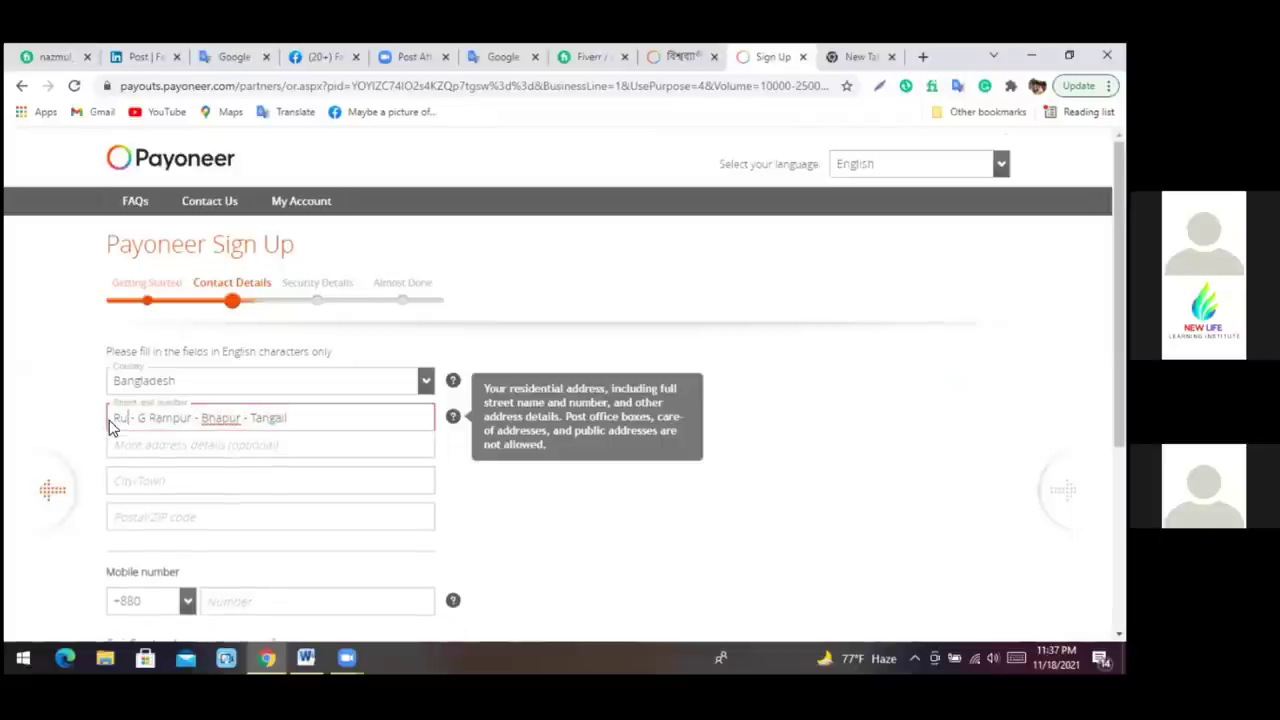
{"action": "type", "text": "pur"}
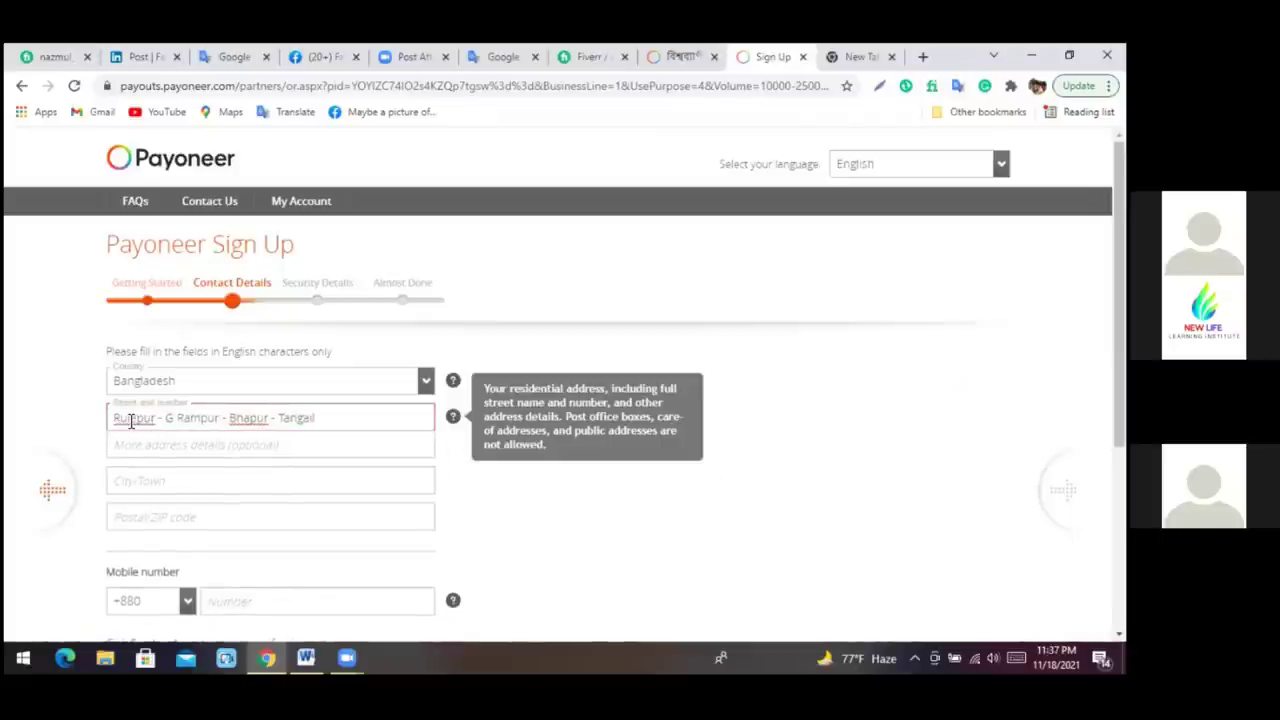
{"action": "right_click", "coordinate": [130, 421]}
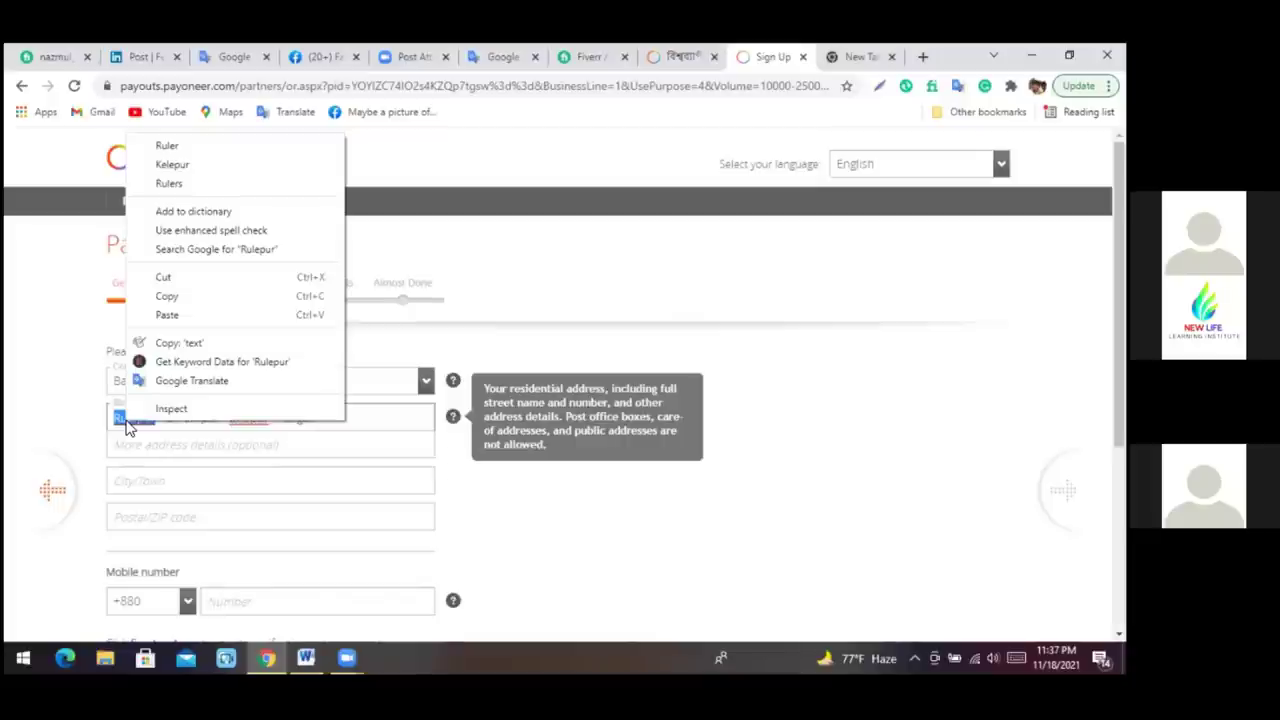
{"action": "left_click", "coordinate": [128, 421]}
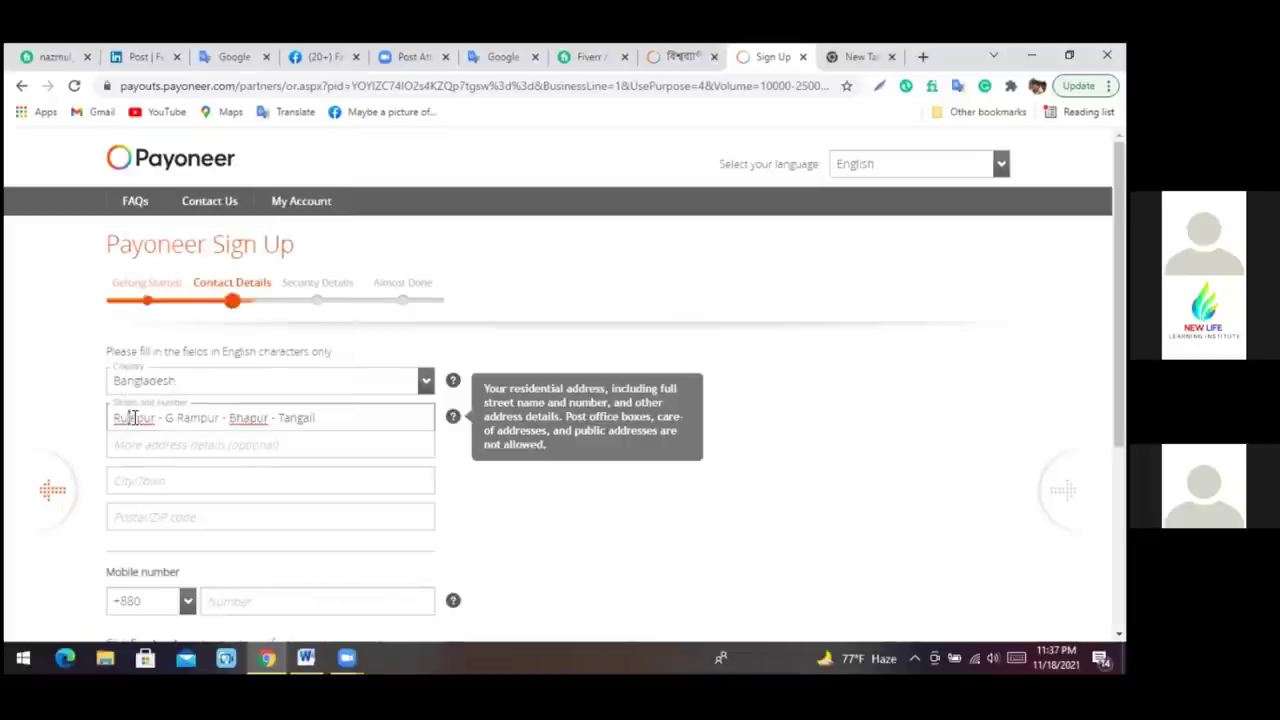
{"action": "left_click_drag", "start_coordinate": [133, 418], "coordinate": [115, 418]}
{"action": "left_click", "coordinate": [131, 418]}
{"action": "key", "text": "Delete"}
{"action": "type", "text": "i"}
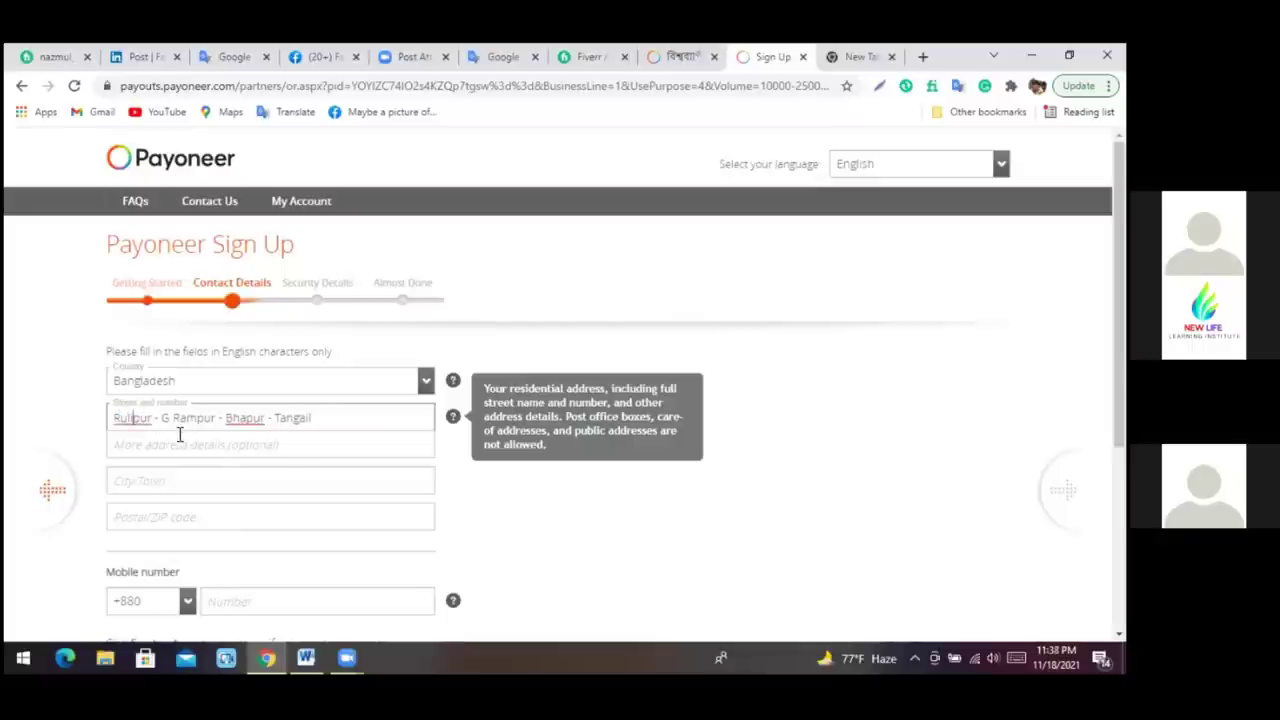
{"action": "left_click", "coordinate": [143, 418]}
{"action": "key", "text": "BackSpace"}
{"action": "key", "text": "BackSpace"}
{"action": "type", "text": "a"}
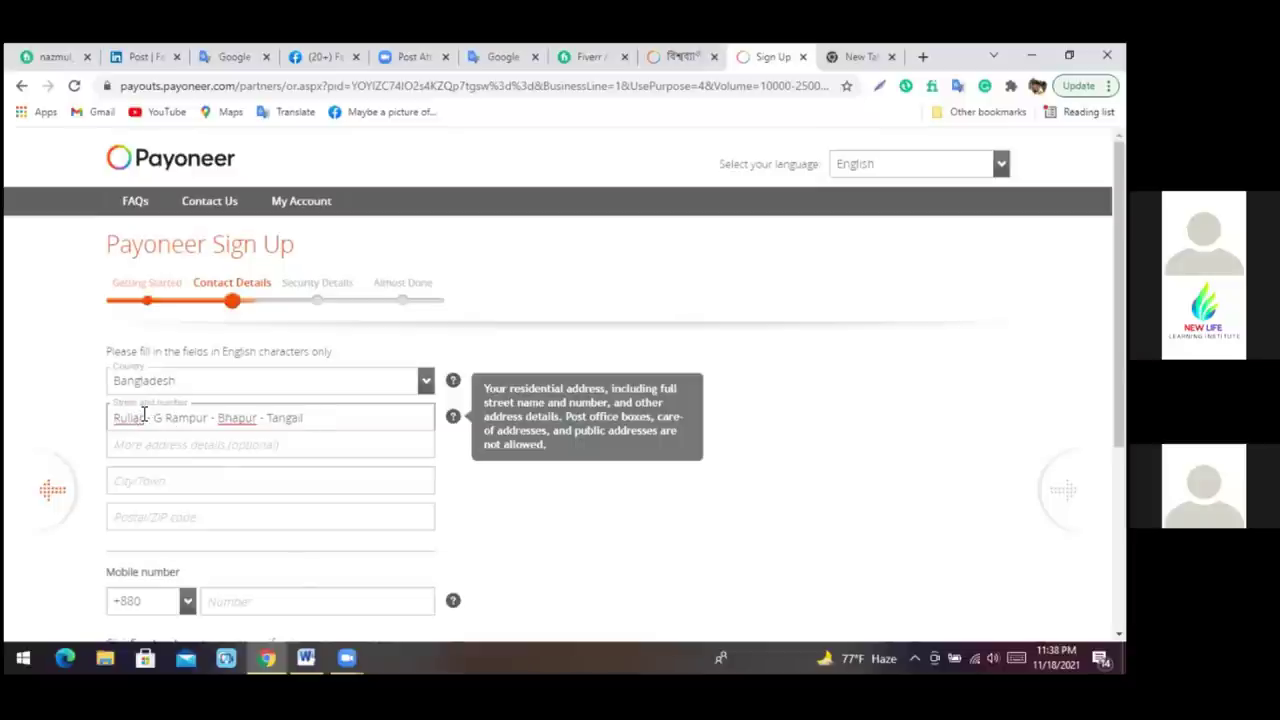
{"action": "left_click", "coordinate": [147, 418]}
{"action": "type", "text": "a"}
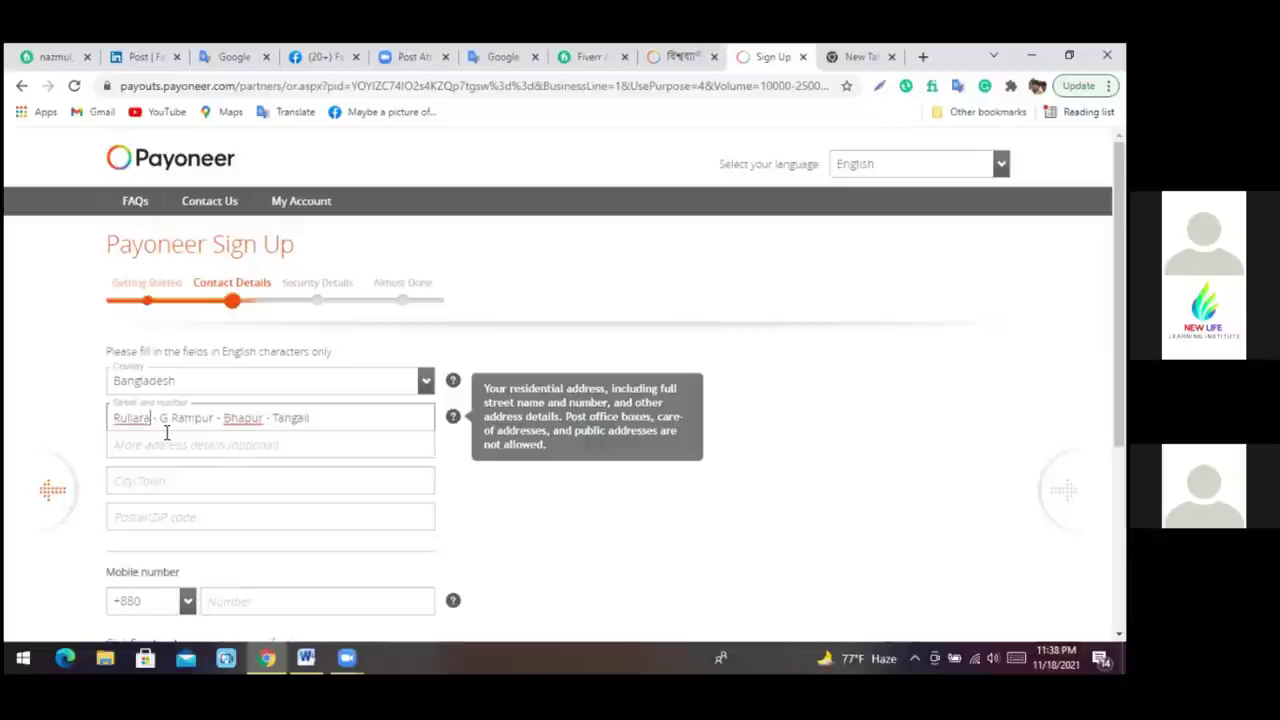
- Cut the trailing city name from the street field and add a missing letter to the first word
{"action": "double_click", "coordinate": [281, 418]}
{"action": "right_click", "coordinate": [281, 418]}
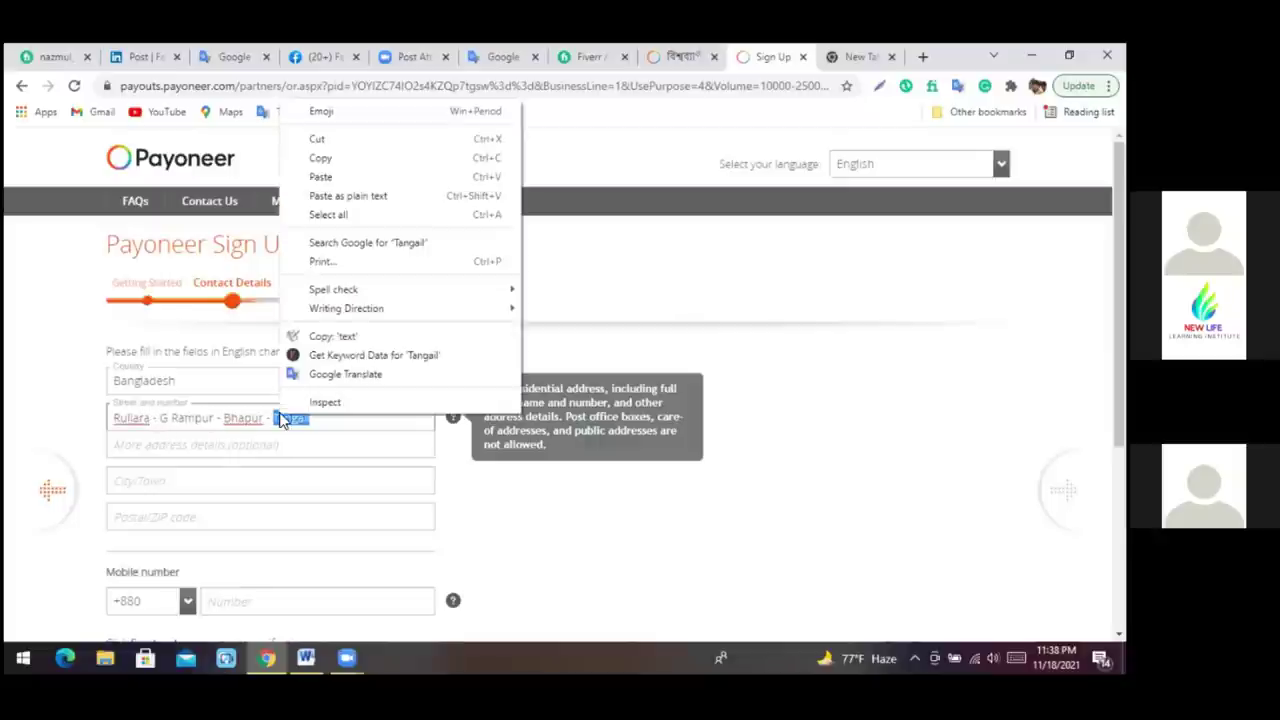
{"action": "left_click", "coordinate": [319, 138]}
{"action": "right_click", "coordinate": [136, 419]}
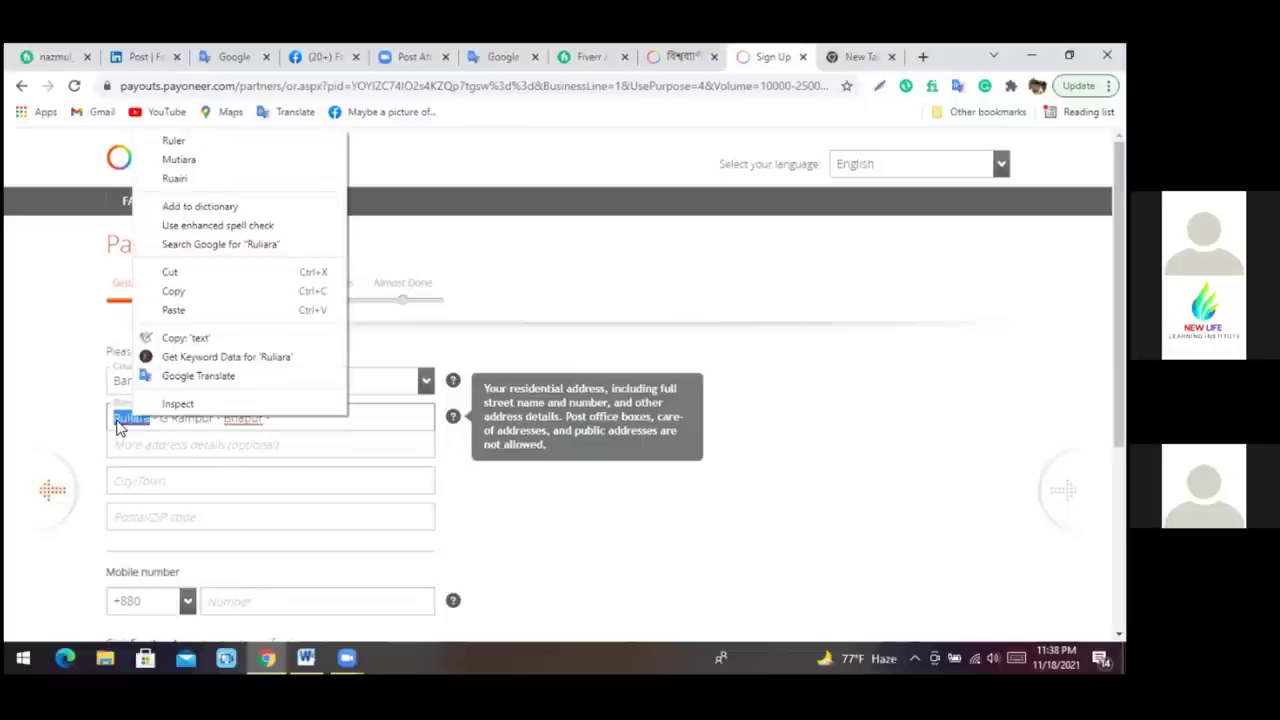
{"action": "left_click", "coordinate": [118, 425]}
{"action": "left_click", "coordinate": [121, 422]}
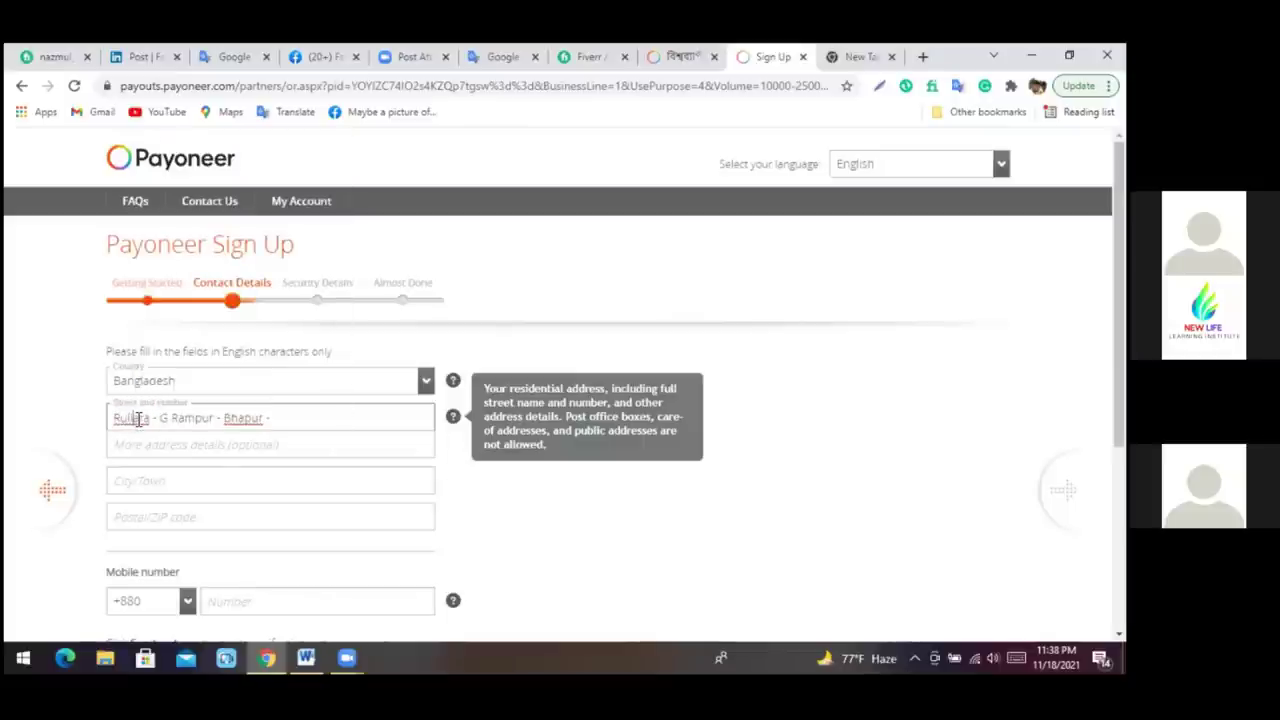
{"action": "type", "text": "par"}
- Enter the applicant's city, postal code and mobile number in the contact details
{"action": "left_click", "coordinate": [154, 478]}
{"action": "type", "text": "Tangail"}
{"action": "scroll", "coordinate": [557, 508], "scroll_direction": "down", "scroll_amount": 2}
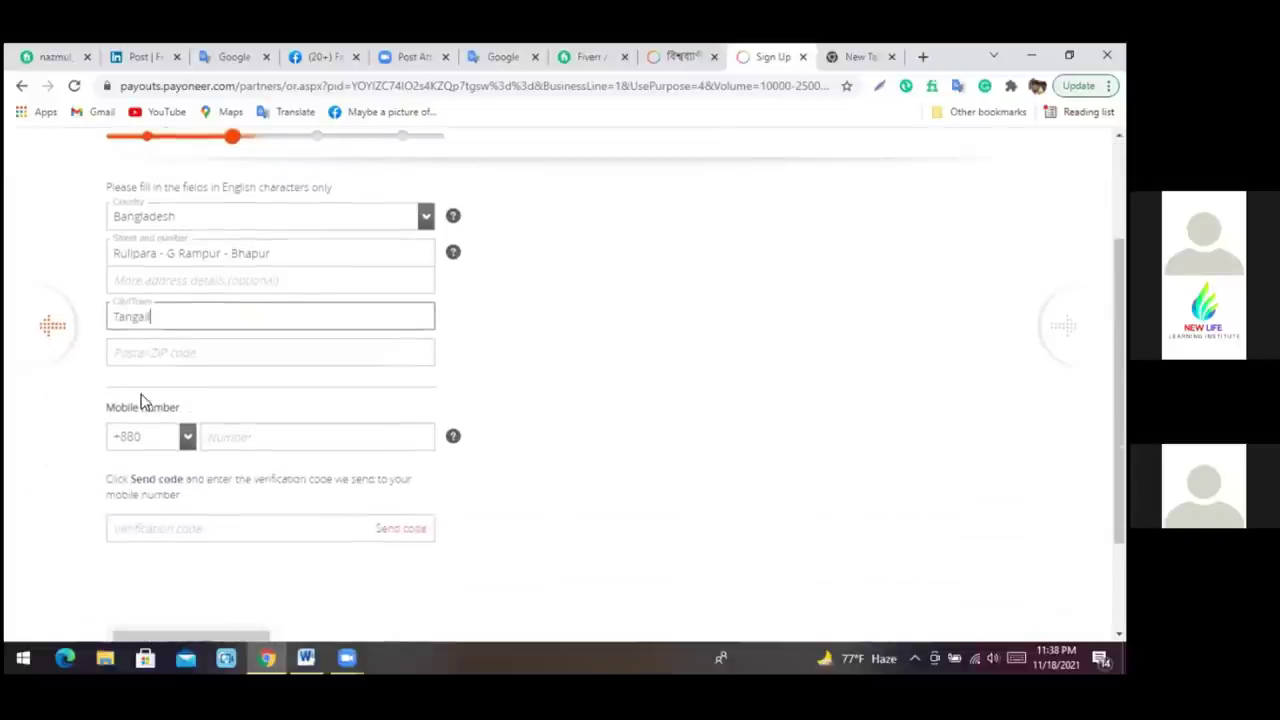
{"action": "left_click", "coordinate": [129, 351]}
{"action": "type", "text": "19"}
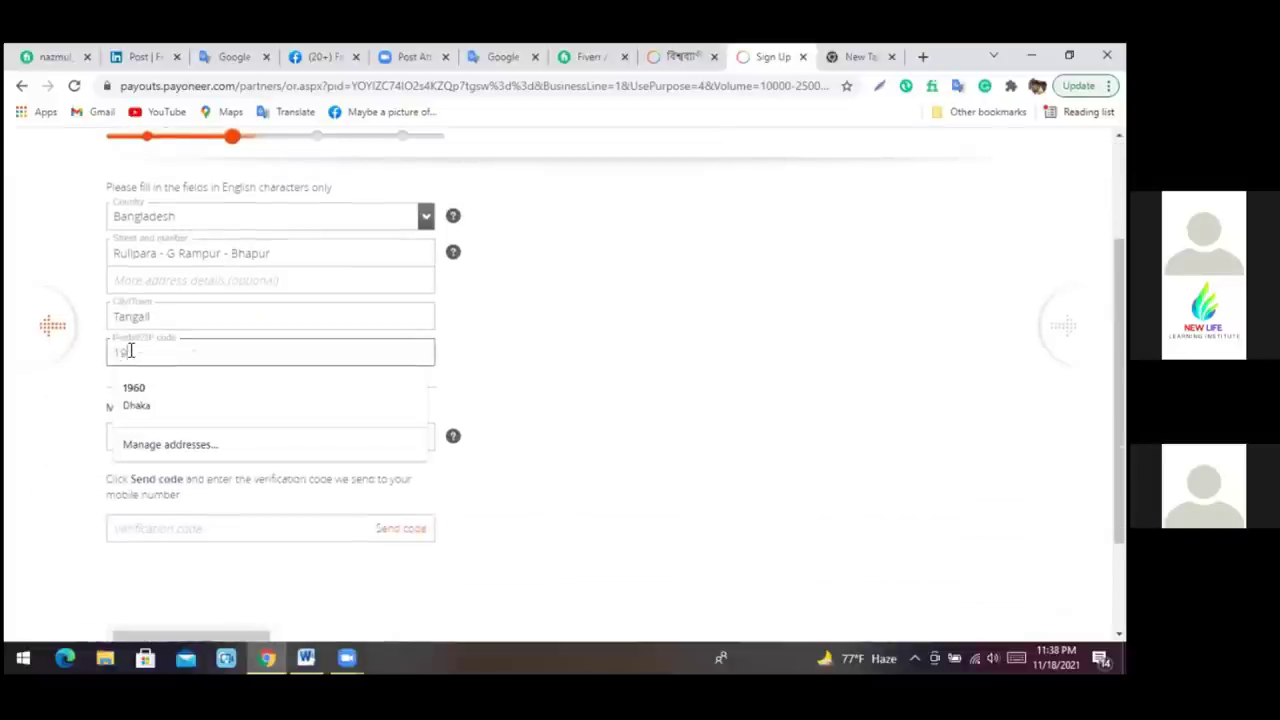
{"action": "type", "text": "60"}
{"action": "left_click", "coordinate": [511, 340]}
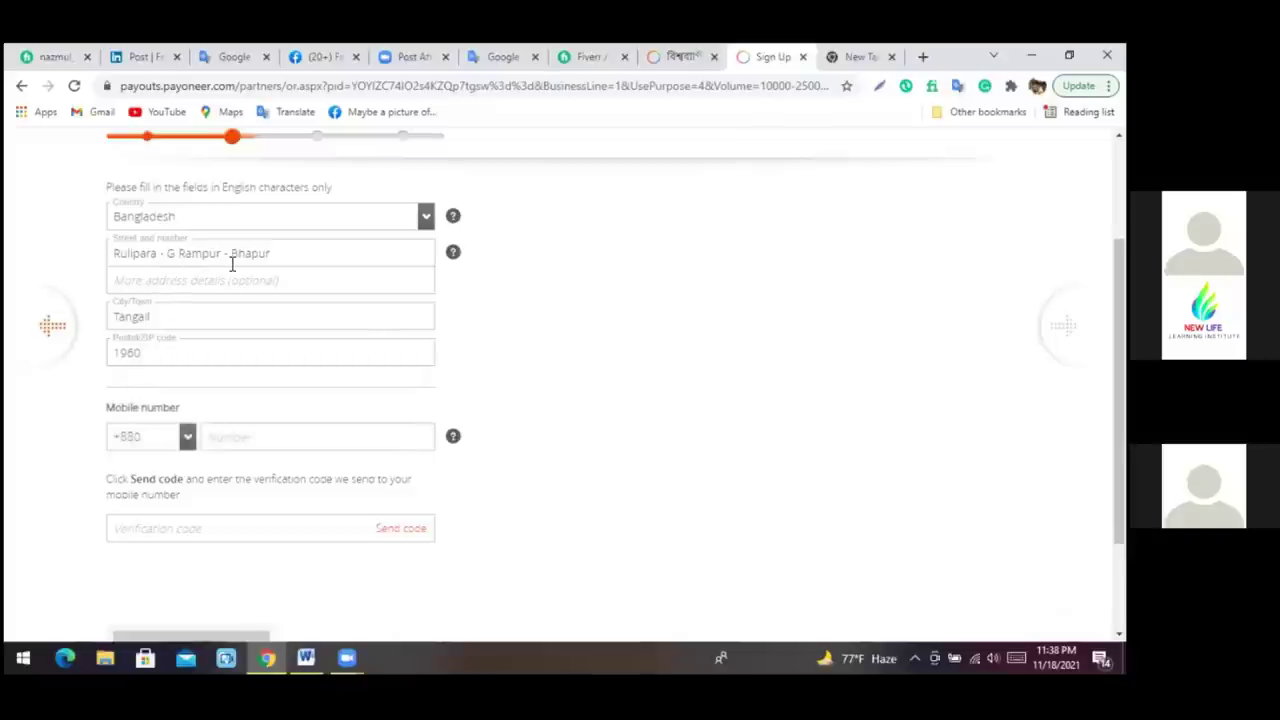
{"action": "left_click", "coordinate": [262, 436]}
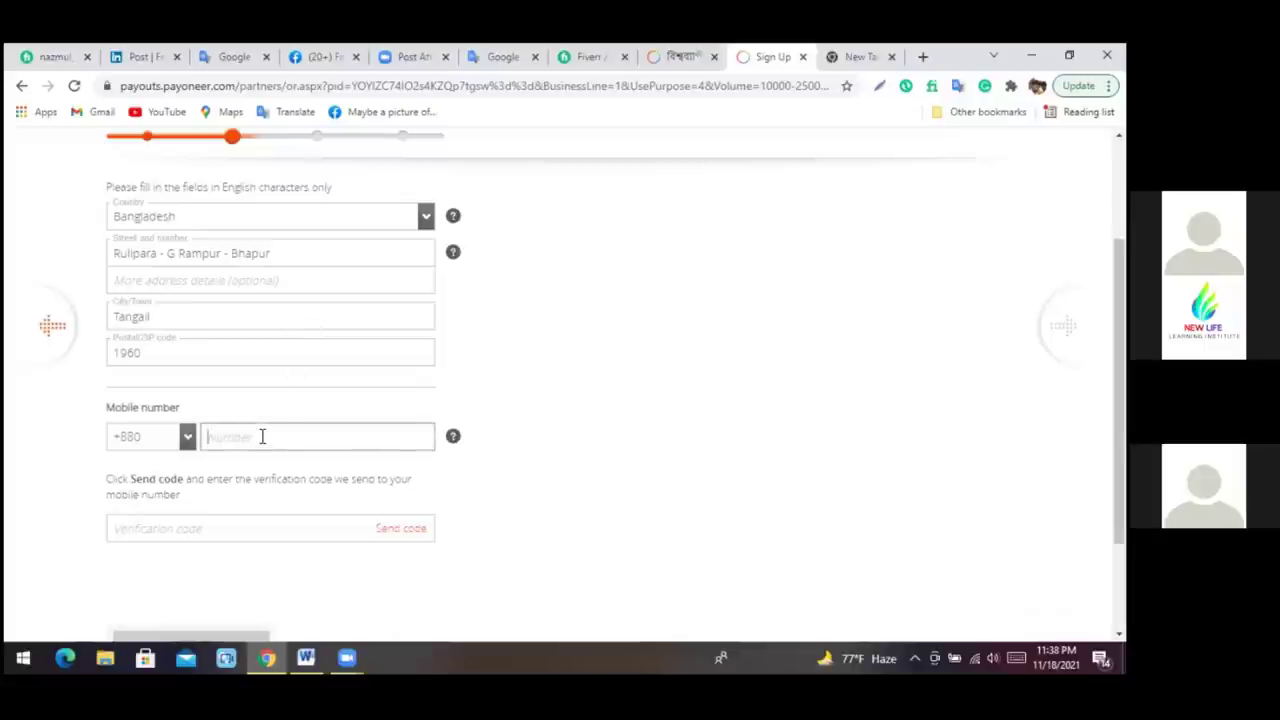
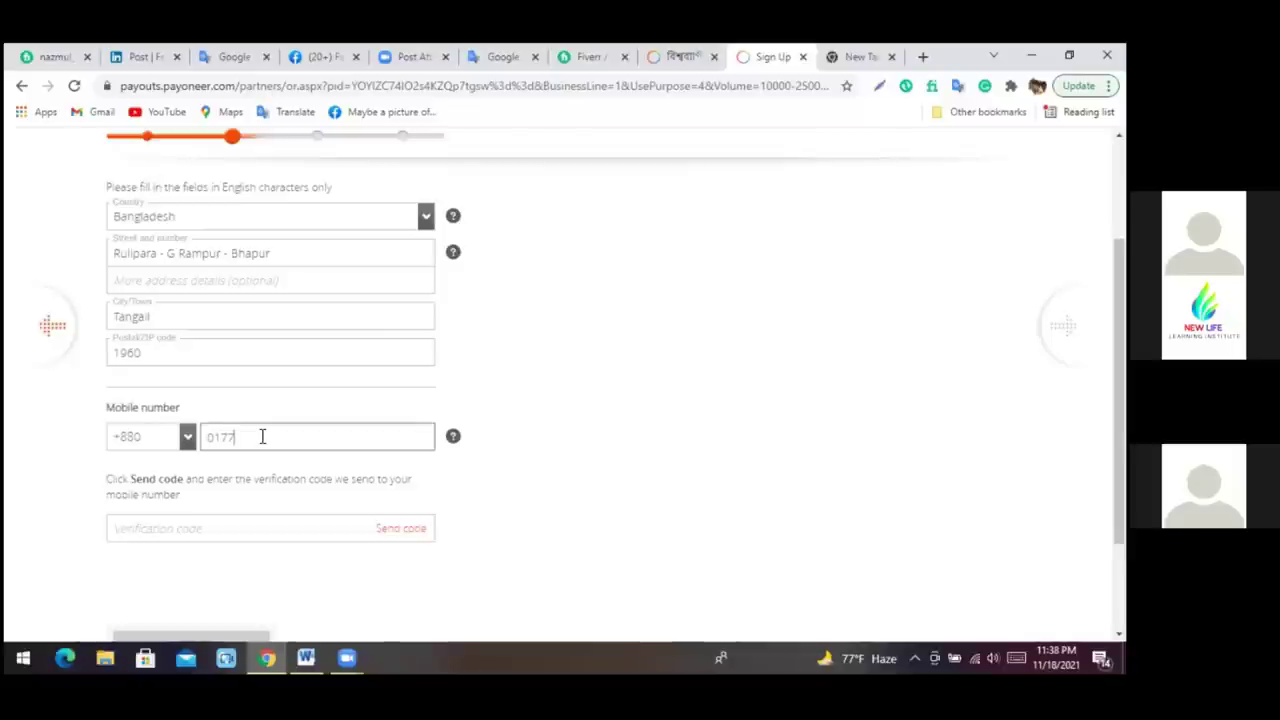
- Drop the mobile number's leading zero, verify it with the SMS code, and continue to ID details
{"action": "key", "text": "BackSpace"}
{"action": "left_click", "coordinate": [390, 535]}
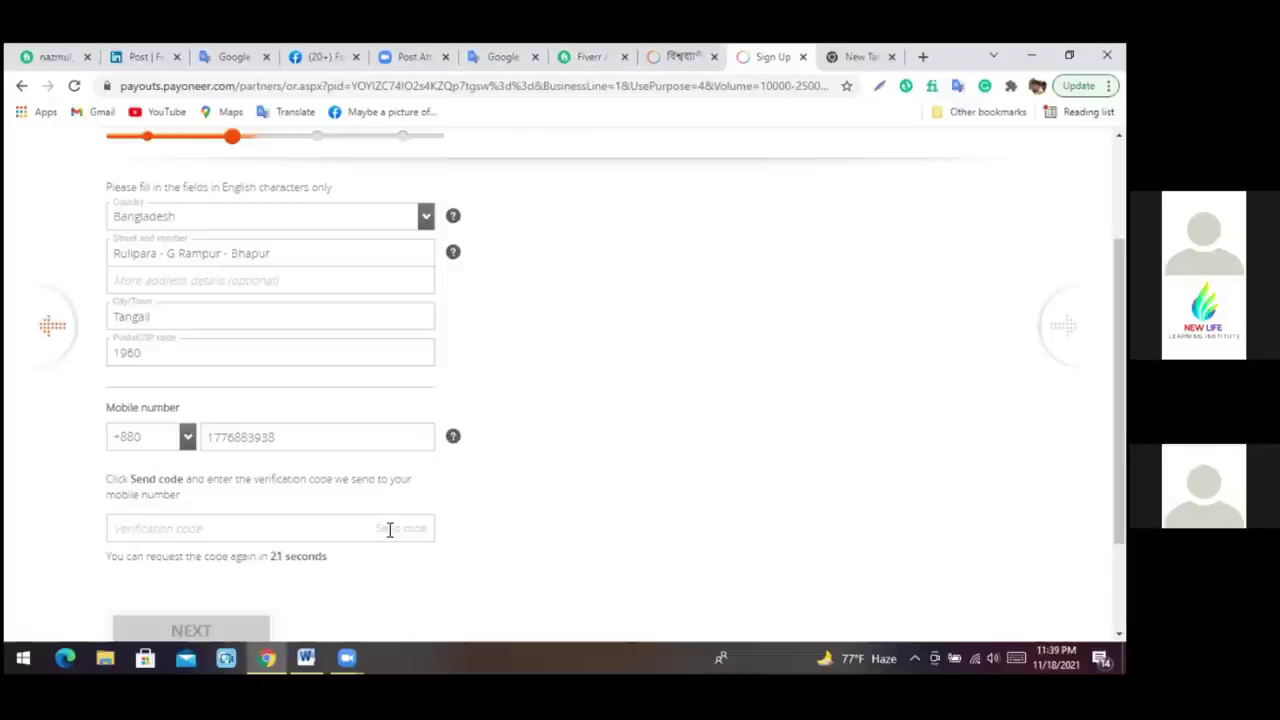
{"action": "left_click", "coordinate": [277, 530]}
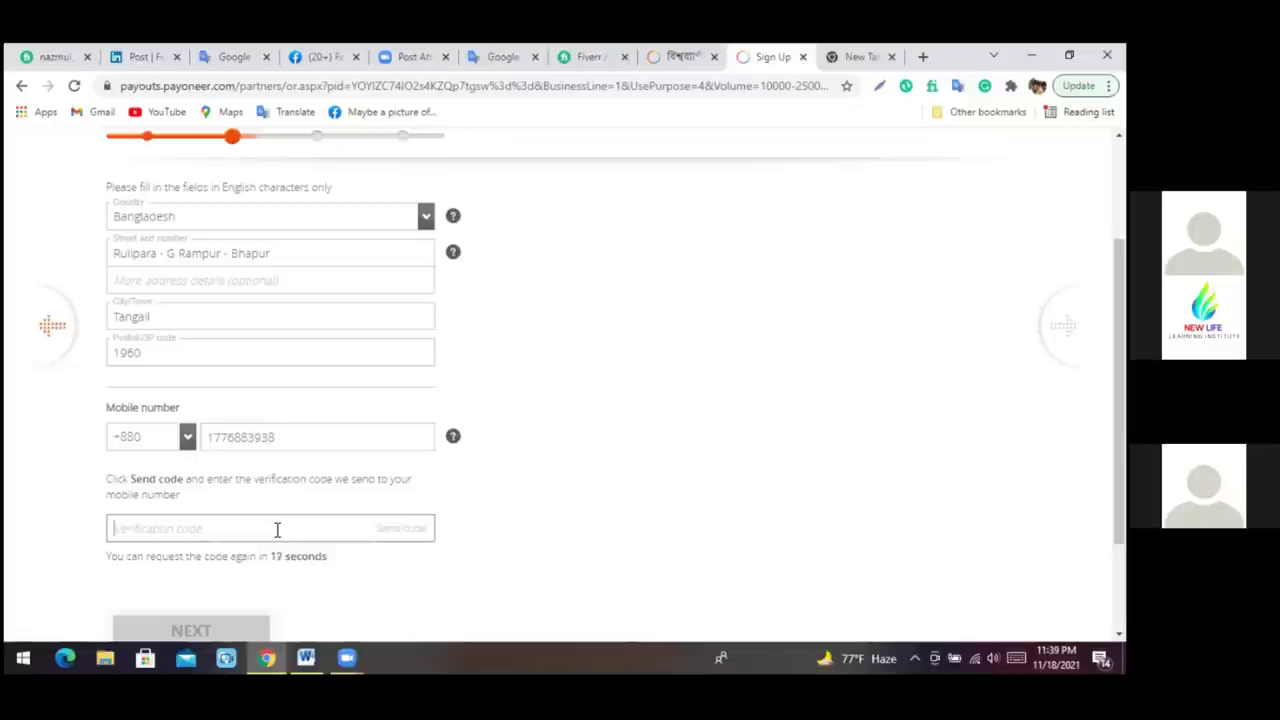
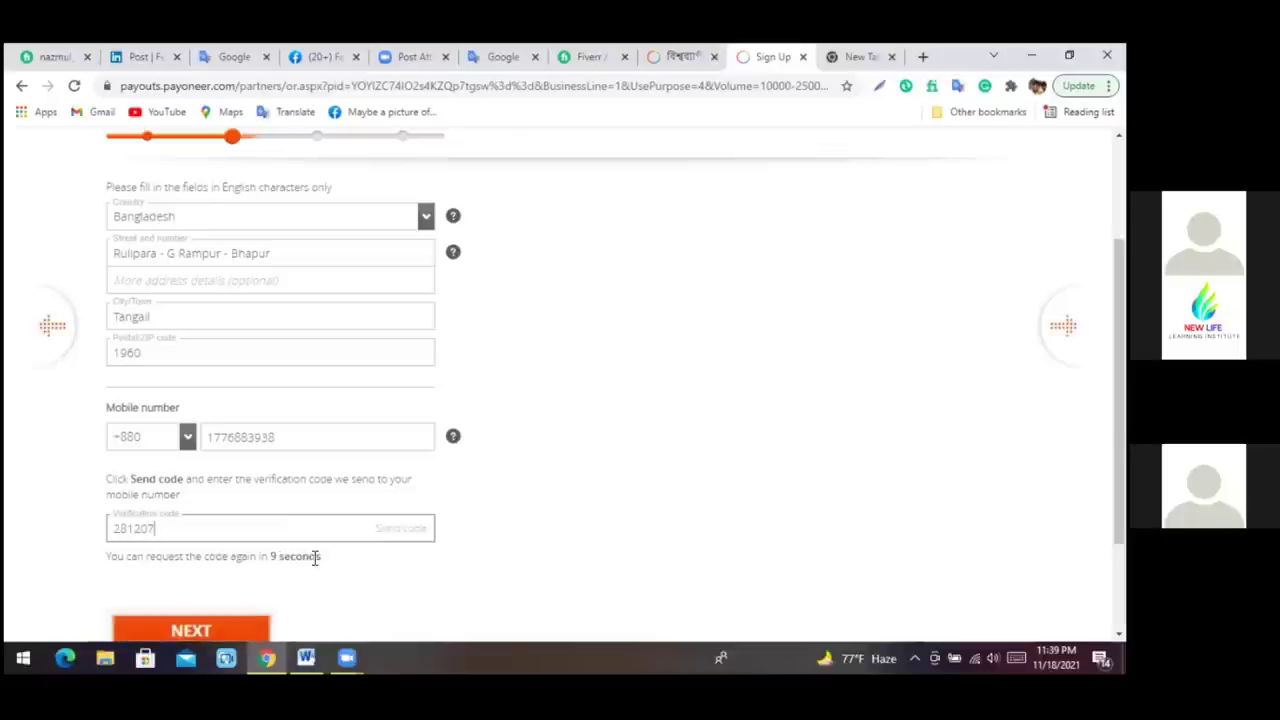
{"action": "left_click", "coordinate": [177, 627]}
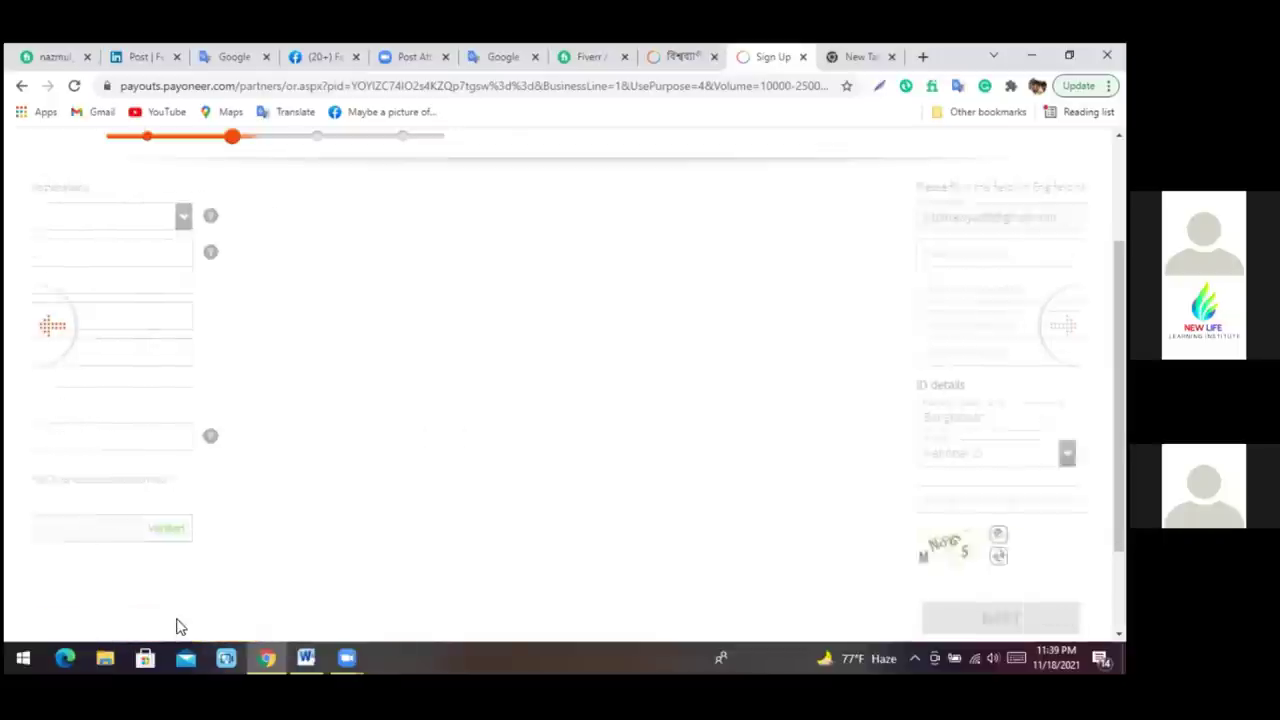
- Enter the account password and repeat it in the Re-enter password field
{"action": "left_click", "coordinate": [231, 420]}
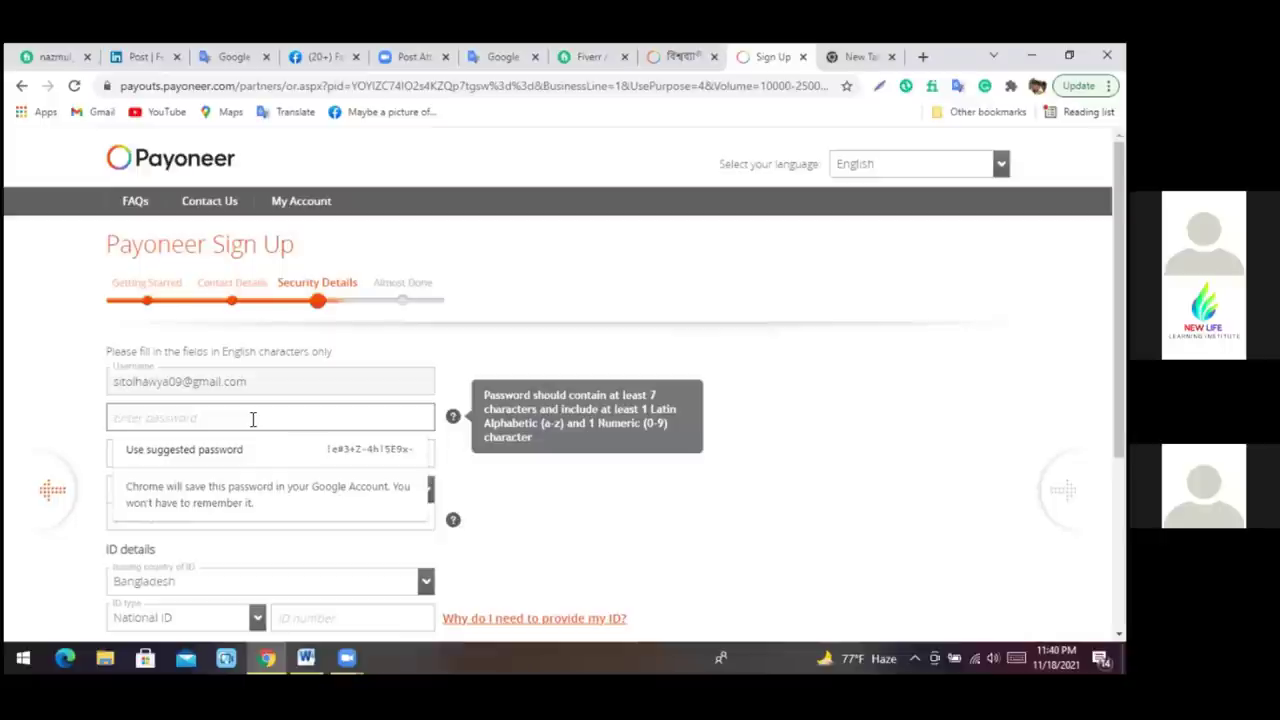
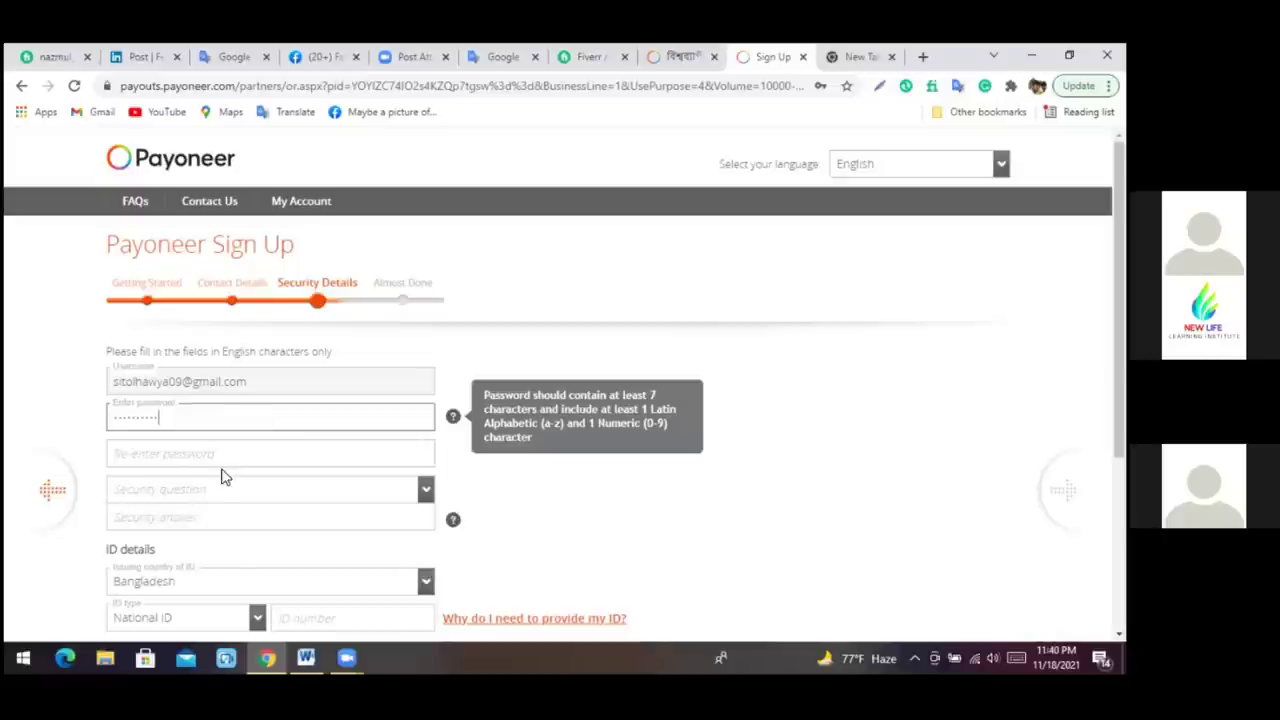
{"action": "left_click", "coordinate": [215, 452]}
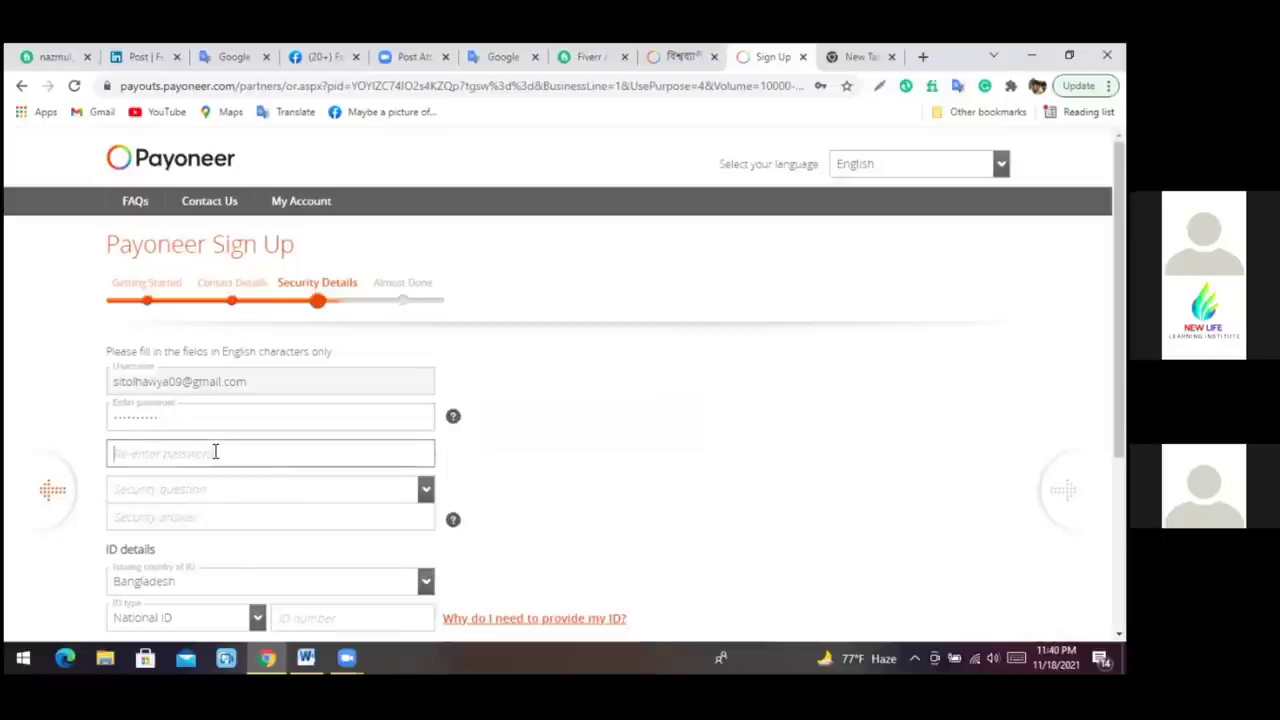
{"action": "type", "text": "sit"}
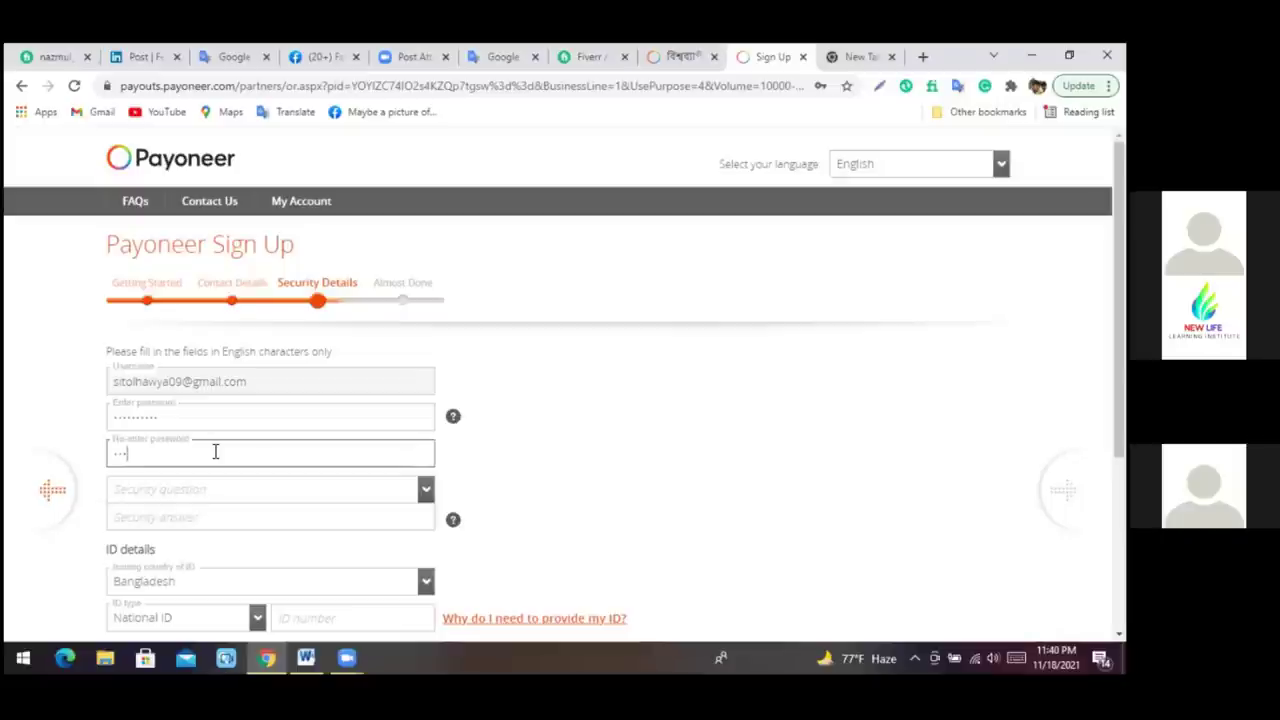
{"action": "key", "text": "BackSpace"}
{"action": "type", "text": "********"}
- Choose 'What was the model of your first car?' as the security question and enter an answer
{"action": "left_click", "coordinate": [276, 489]}
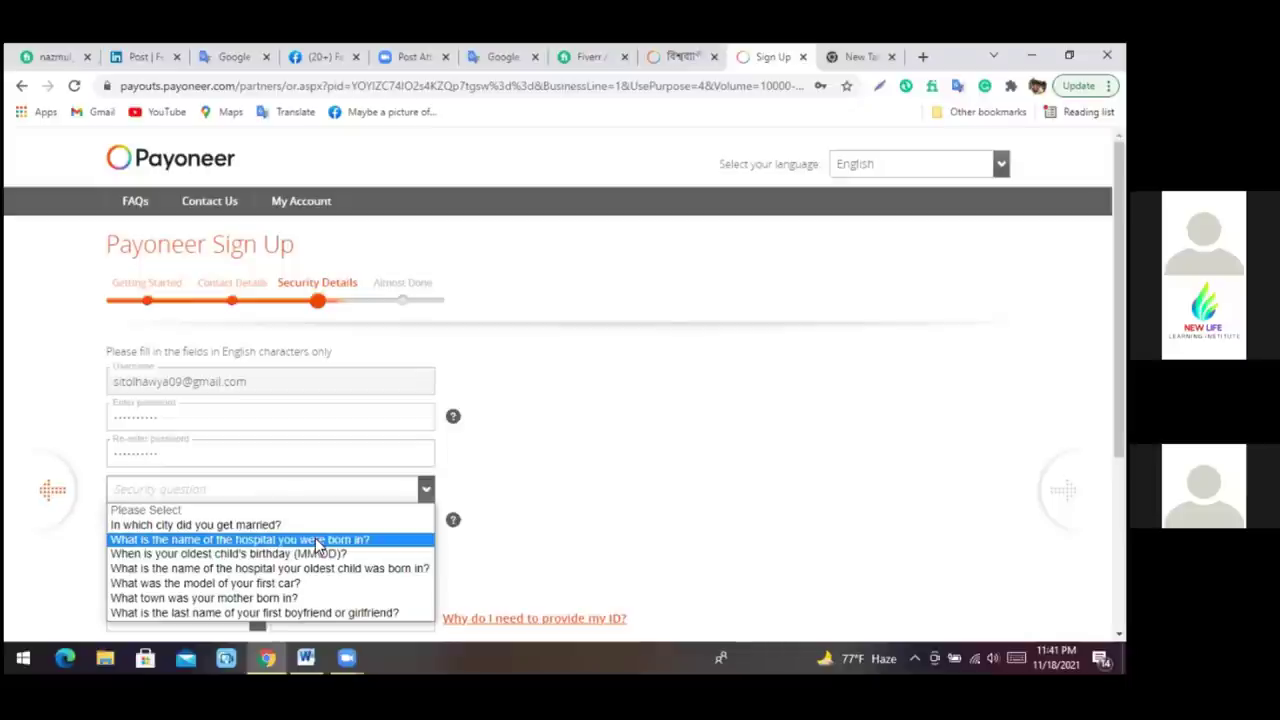
{"action": "left_click", "coordinate": [322, 553]}
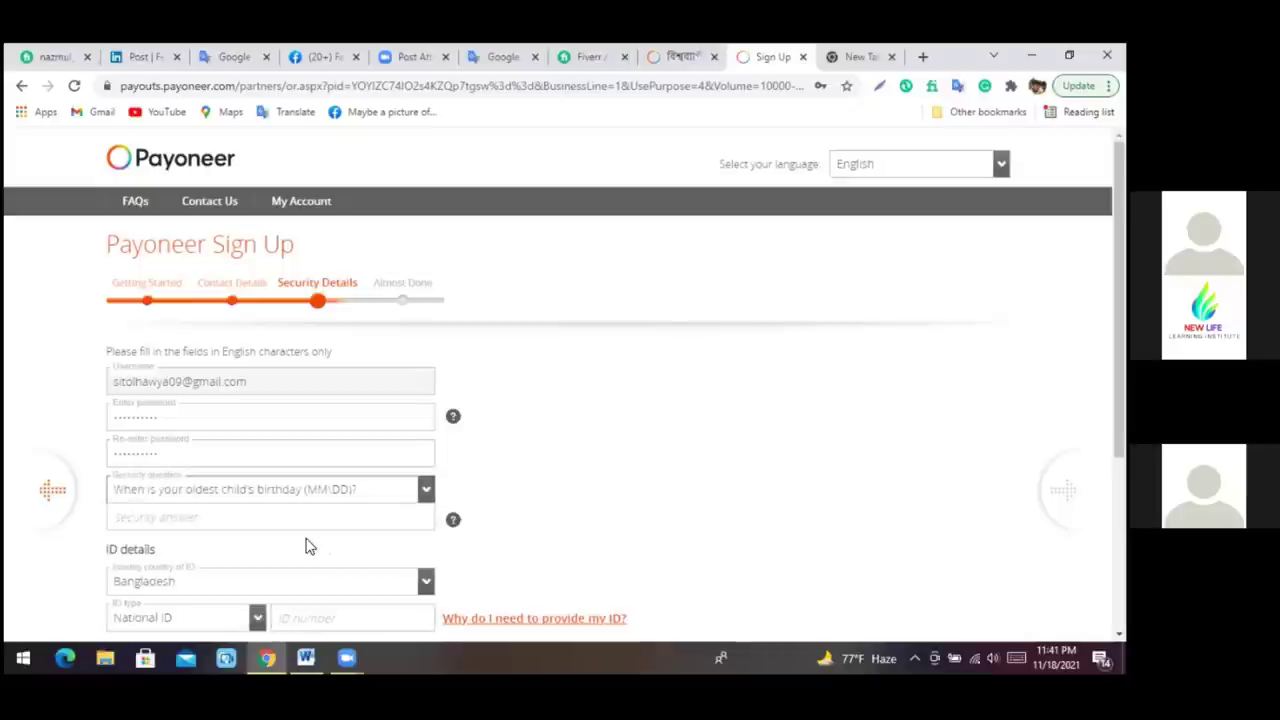
{"action": "left_click", "coordinate": [216, 517]}
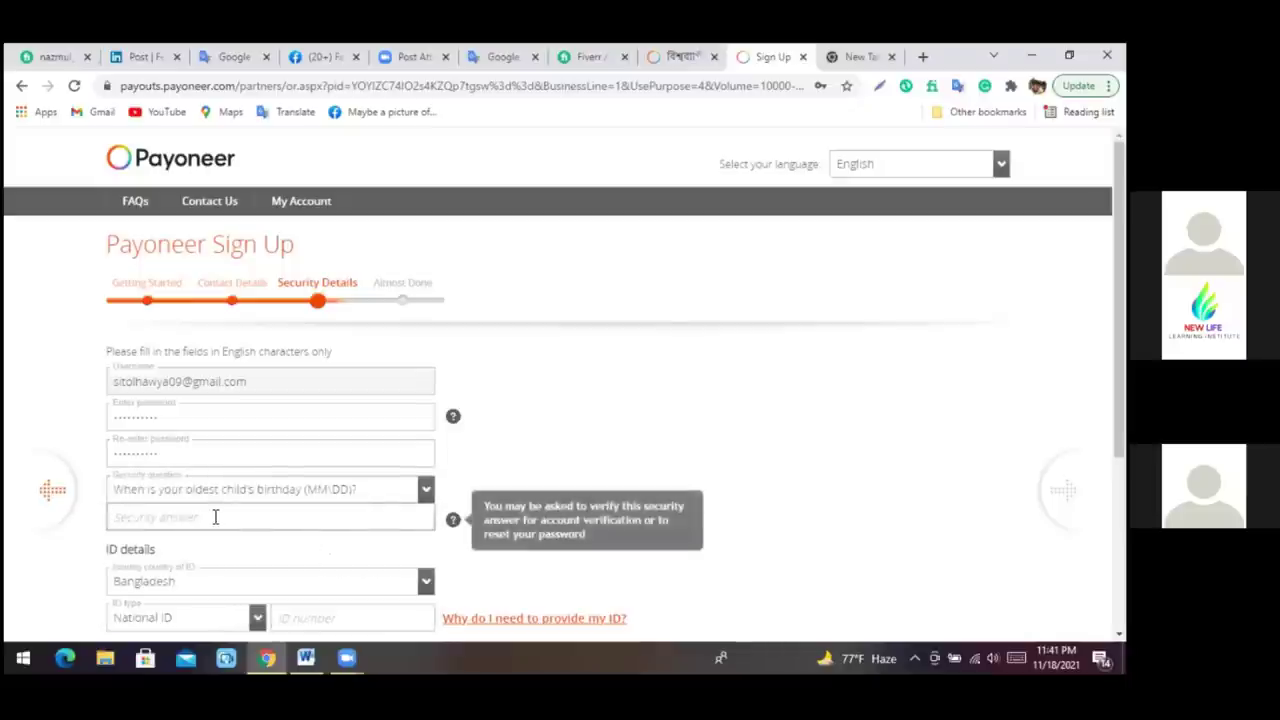
{"action": "left_click", "coordinate": [288, 492]}
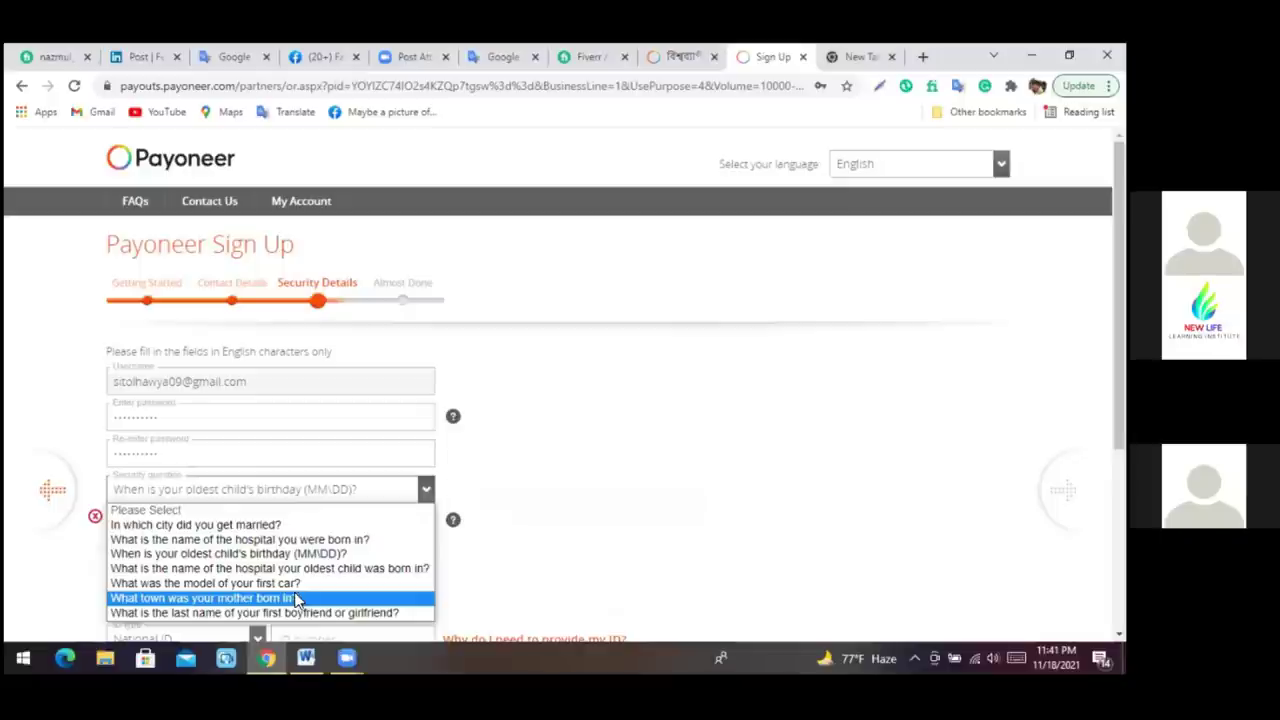
{"action": "left_click", "coordinate": [300, 583]}
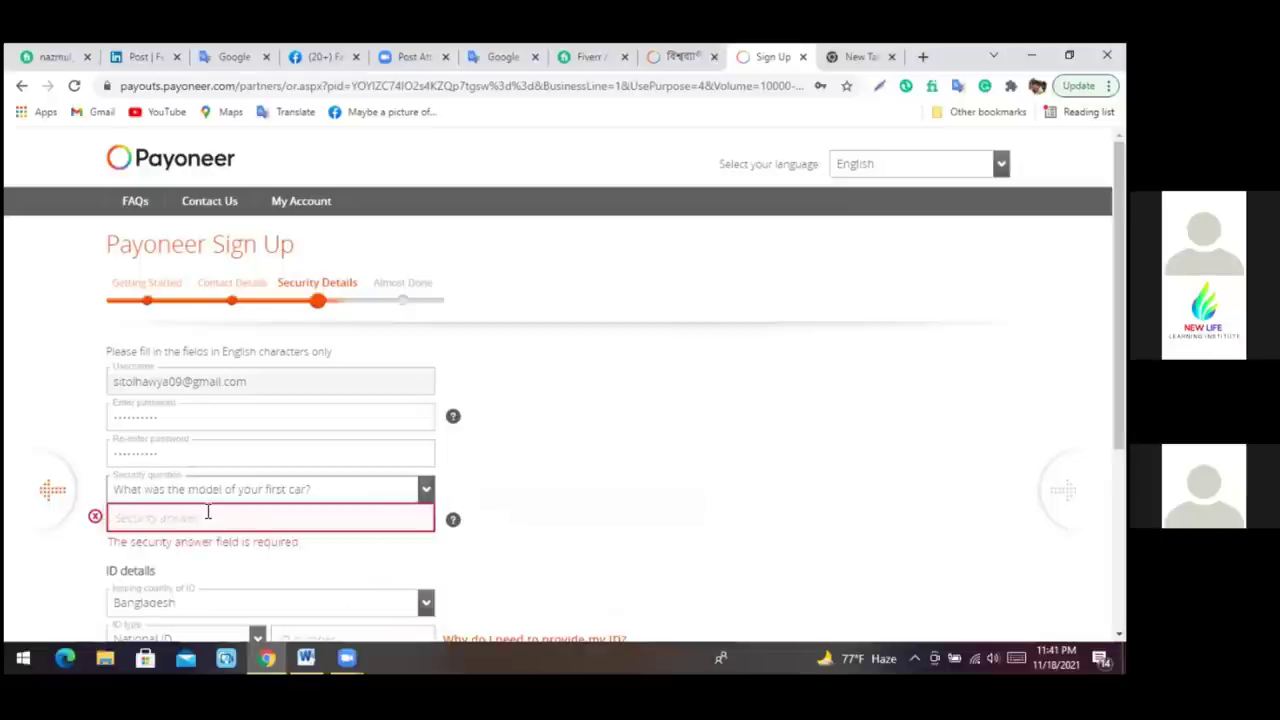
{"action": "left_click", "coordinate": [206, 517]}
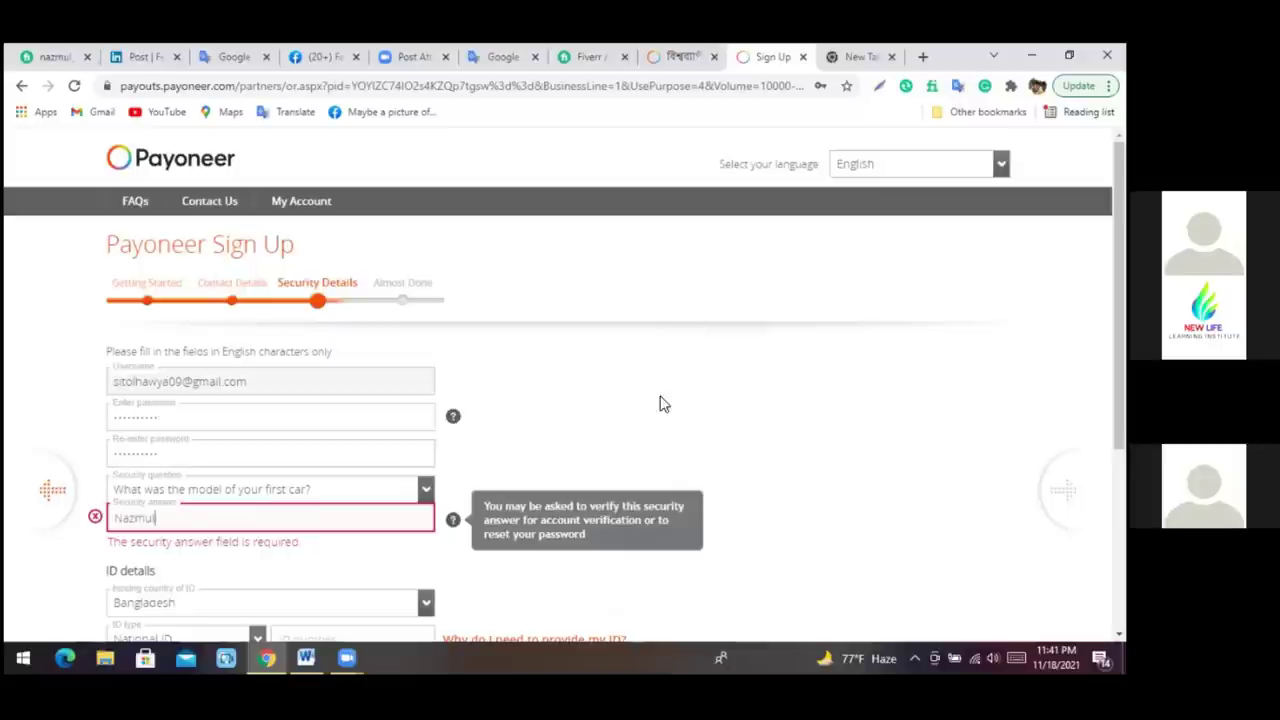
{"action": "left_click", "coordinate": [645, 465]}
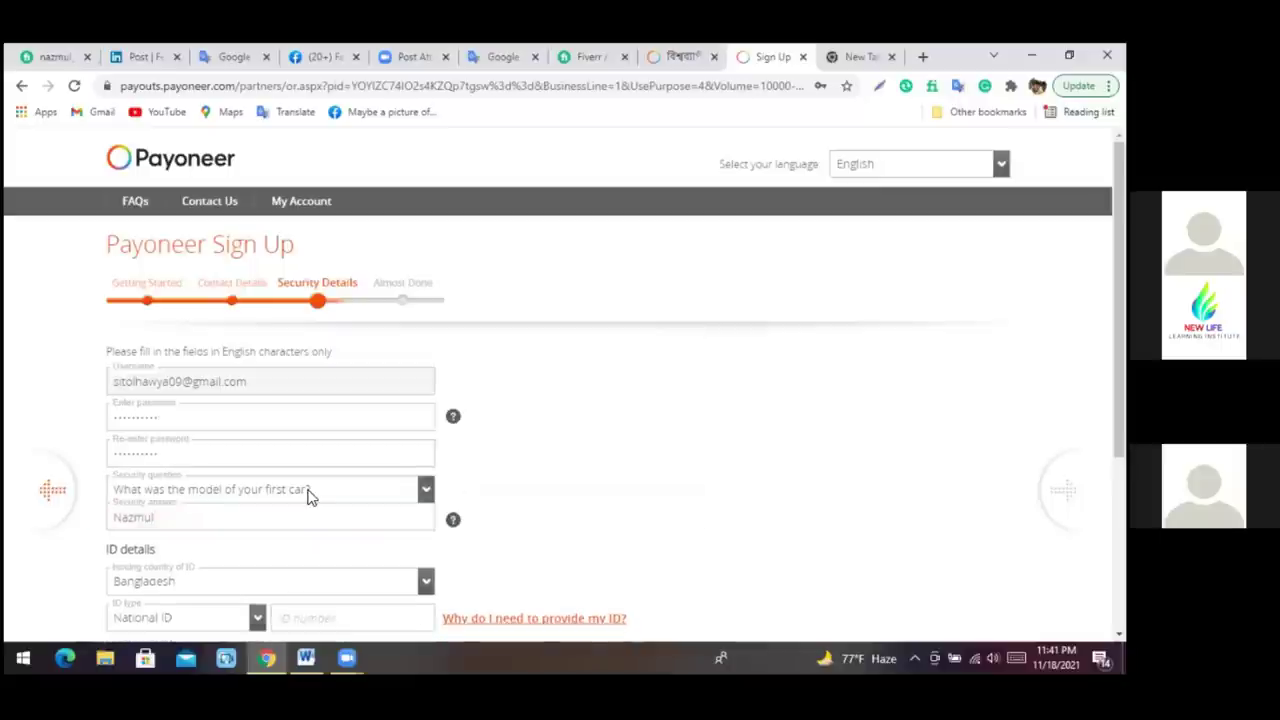
{"action": "scroll", "coordinate": [245, 475], "scroll_direction": "down", "scroll_amount": 1}
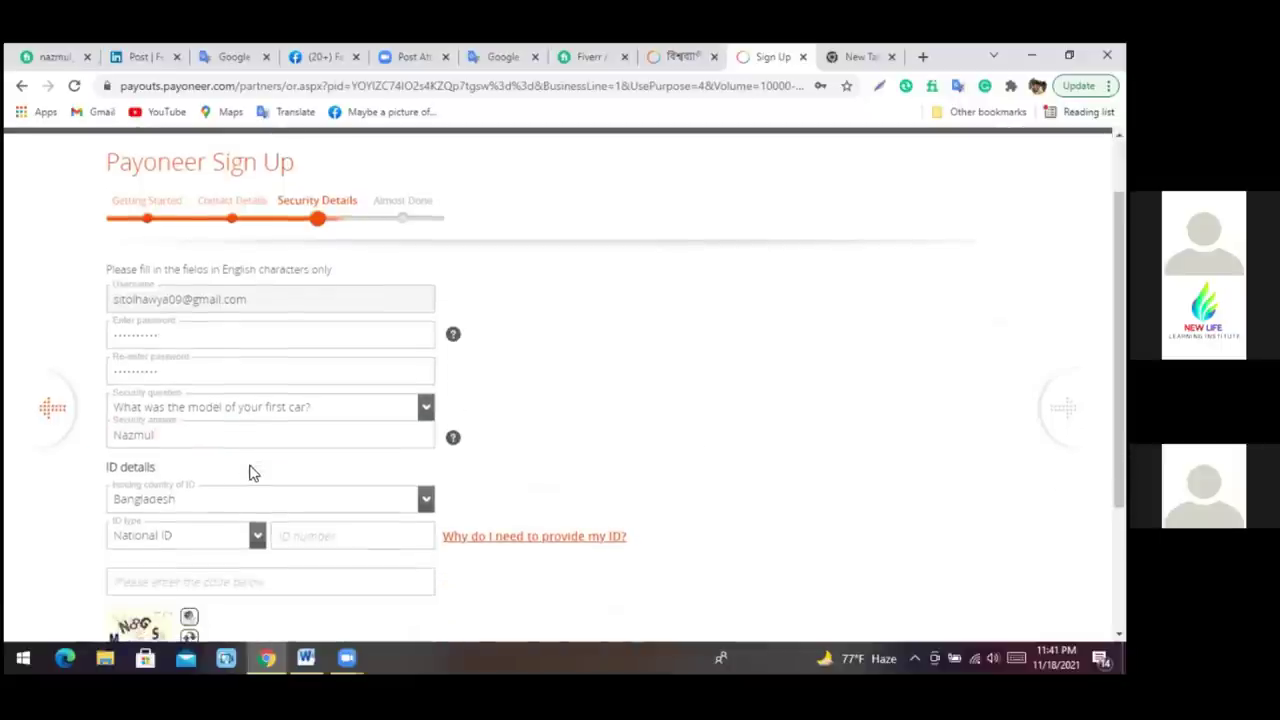
- Begin typing the National ID number, then start a Lightshot screenshot of the form
{"action": "left_click", "coordinate": [315, 536]}
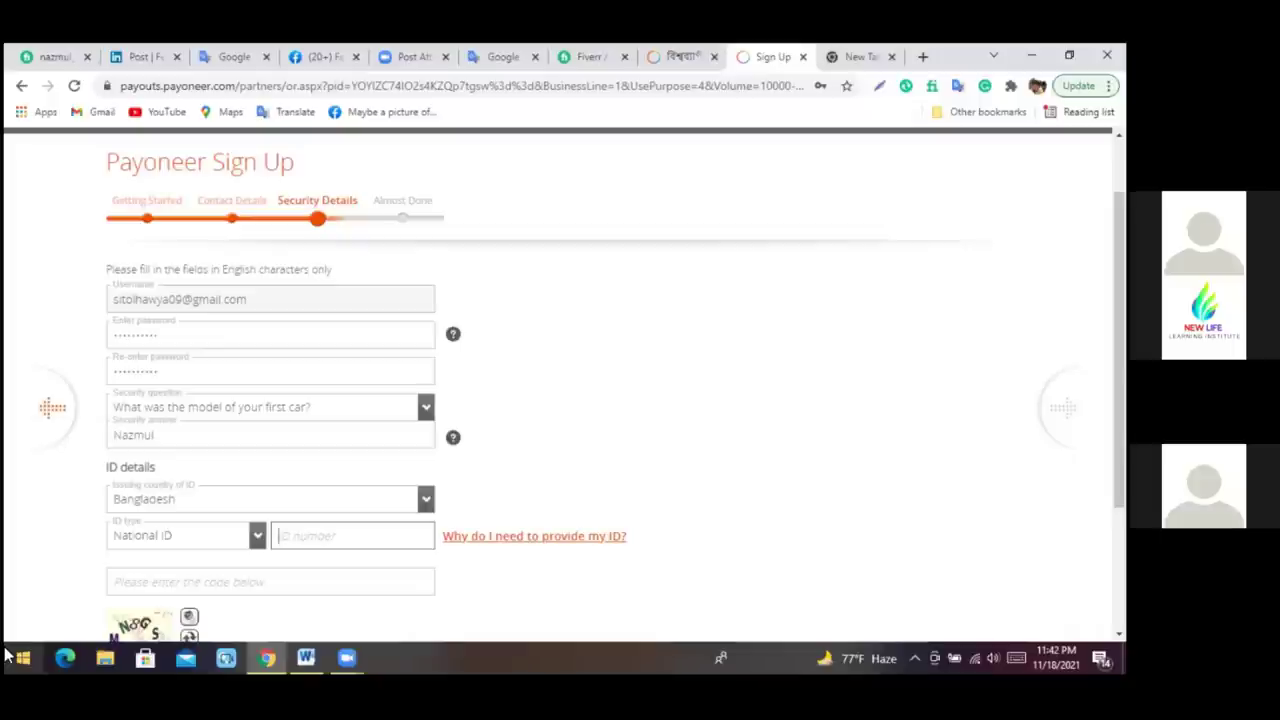
{"action": "type", "text": "91"}
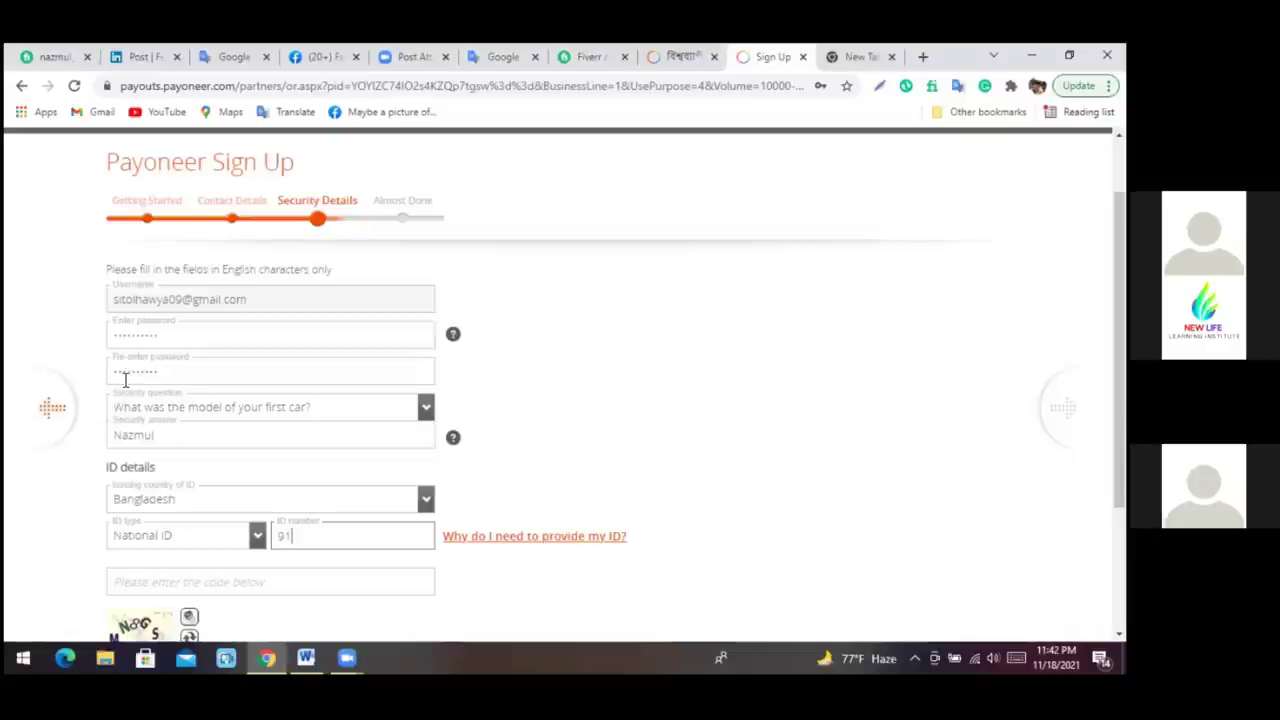
{"action": "key", "text": "BackSpace"}
{"action": "key", "text": "BackSpace"}
{"action": "type", "text": "5"}
{"action": "left_click", "coordinate": [880, 87]}
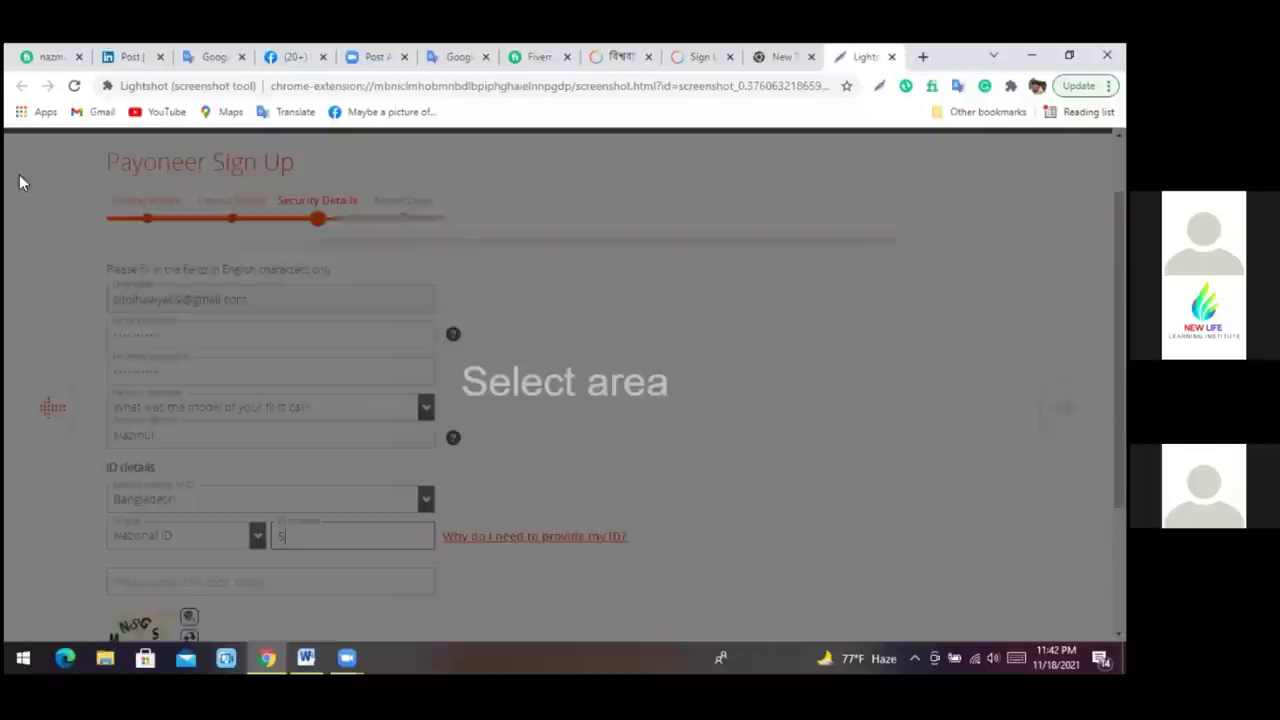
- Capture the Payoneer sign-up form with Lightshot, save it as Screenshot.png, and close the capture tab
{"action": "left_click_drag", "start_coordinate": [5, 142], "coordinate": [1007, 621]}
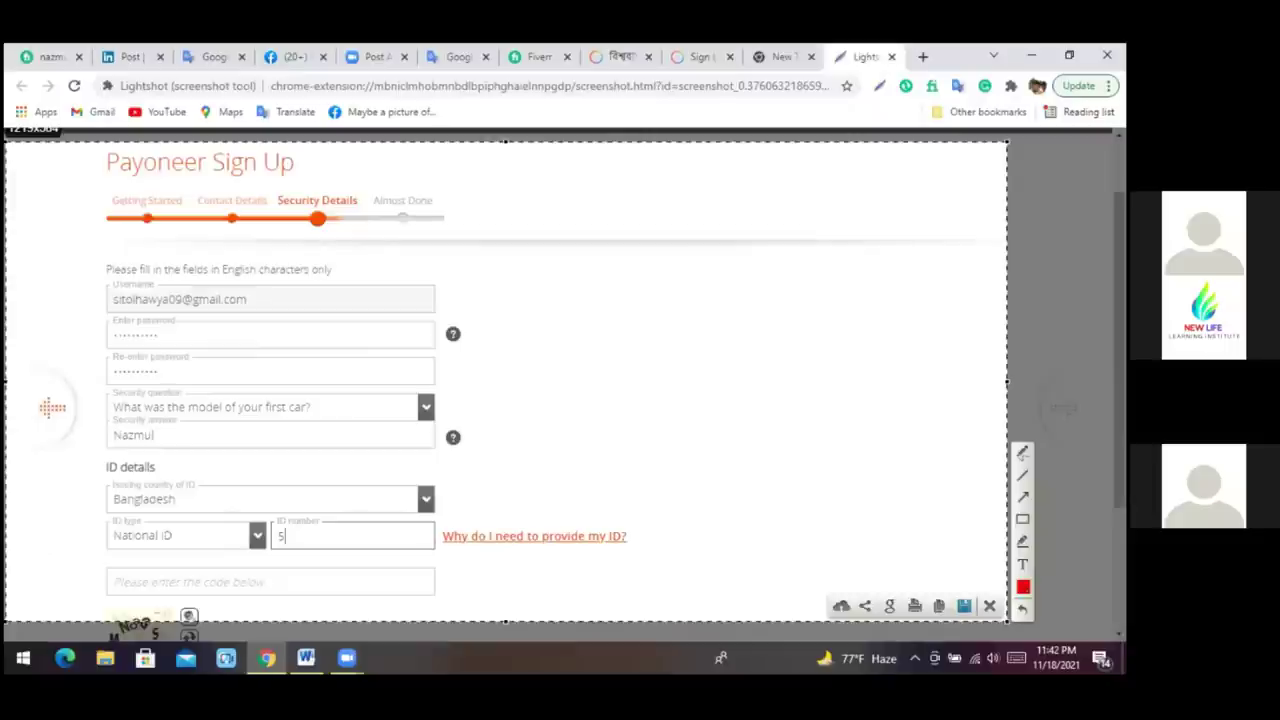
{"action": "left_click", "coordinate": [964, 606]}
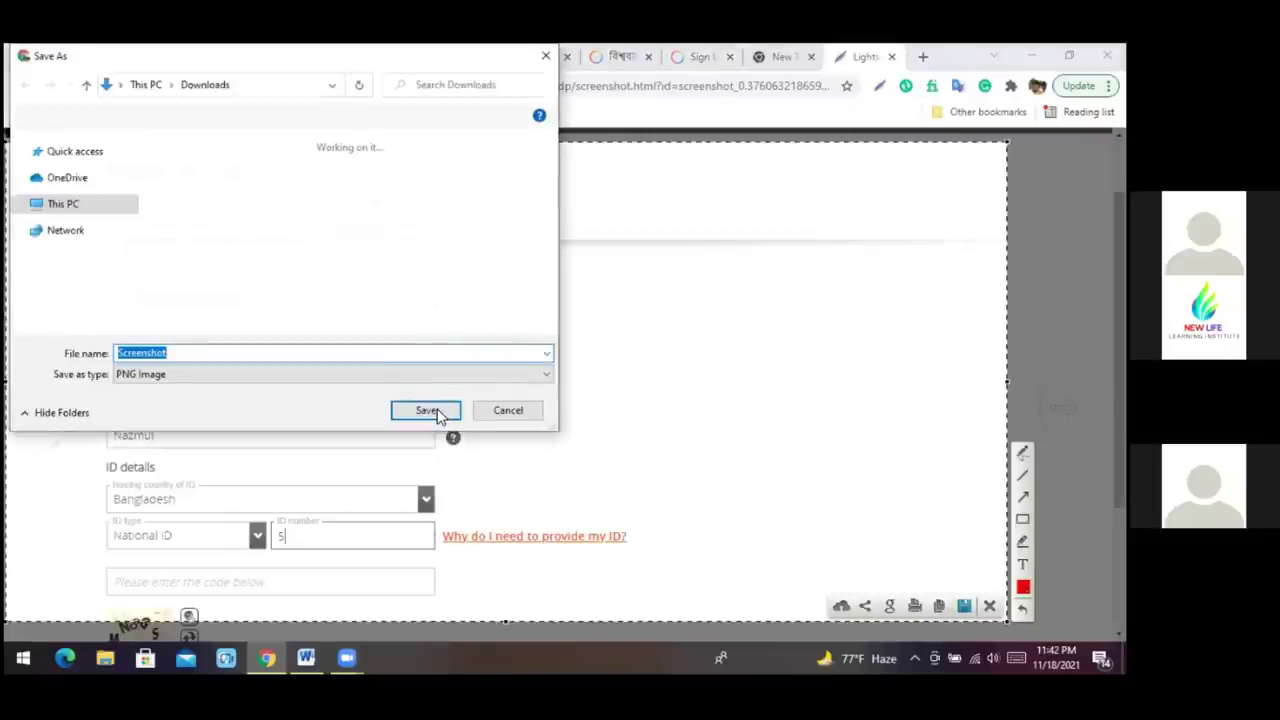
{"action": "left_click", "coordinate": [428, 411]}
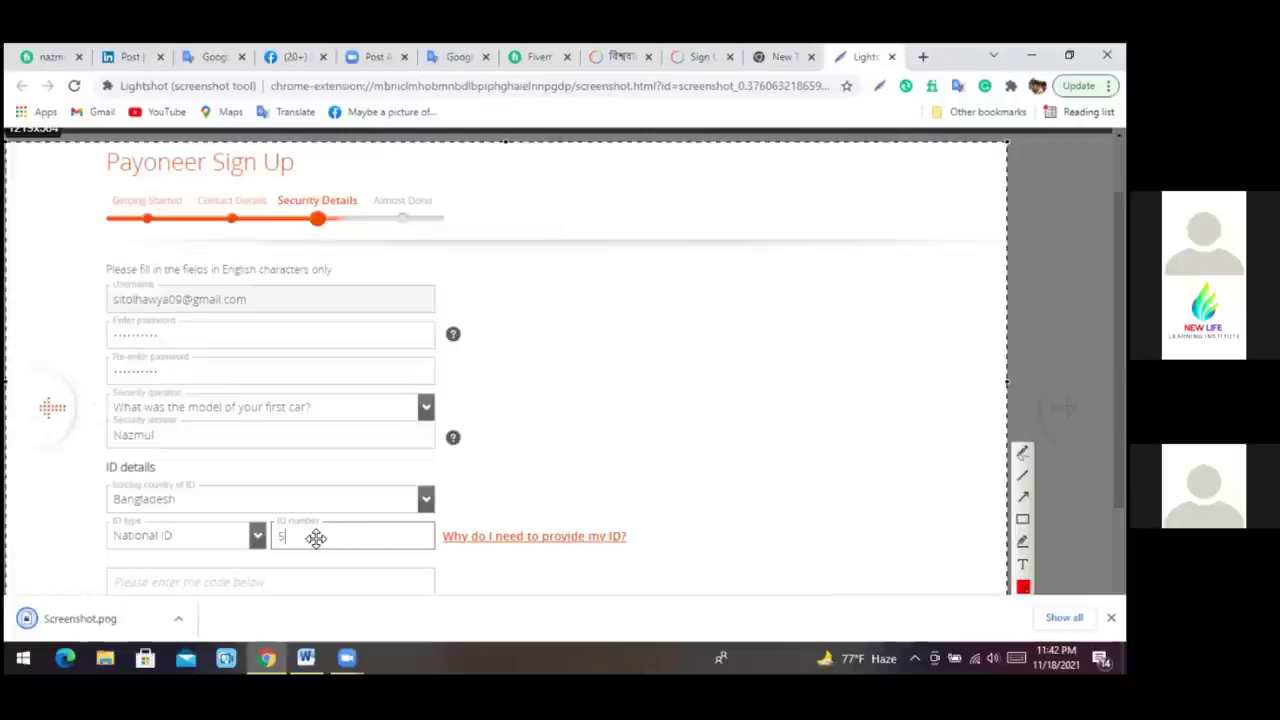
{"action": "key", "text": "ctrl+w"}
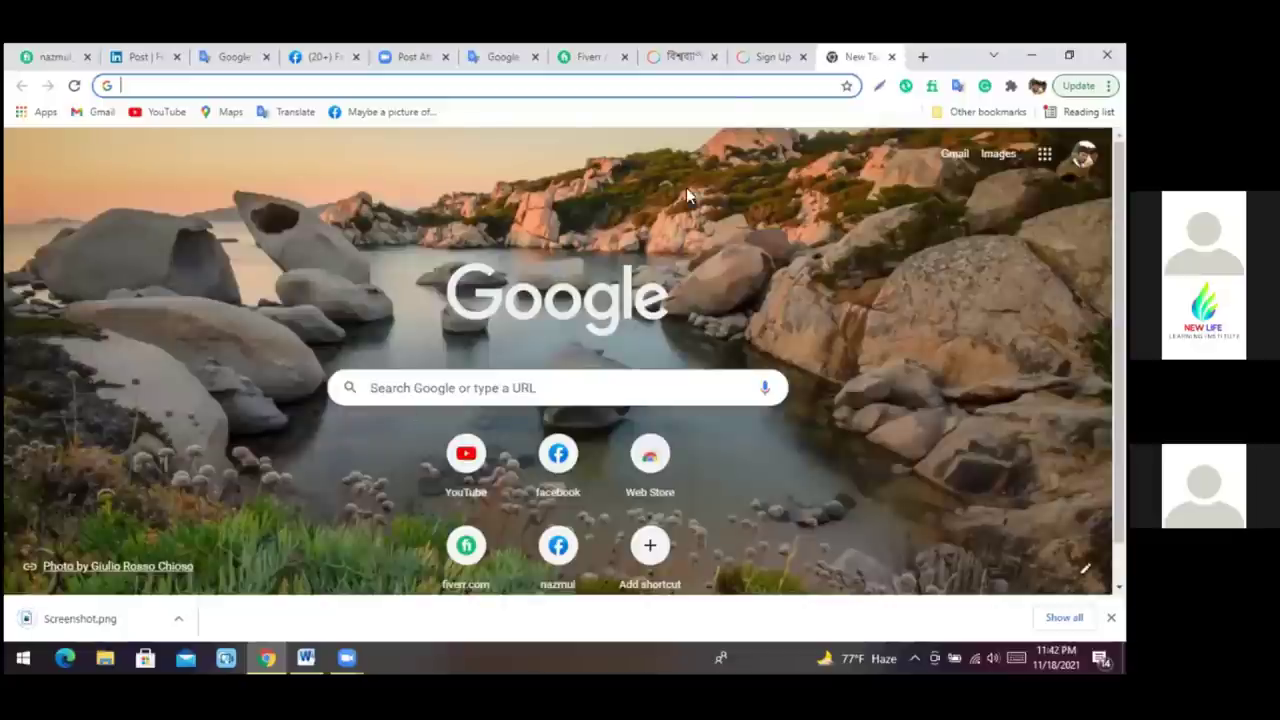
- Back on the Sign Up tab, complete the National ID number field
{"action": "left_click", "coordinate": [765, 57]}
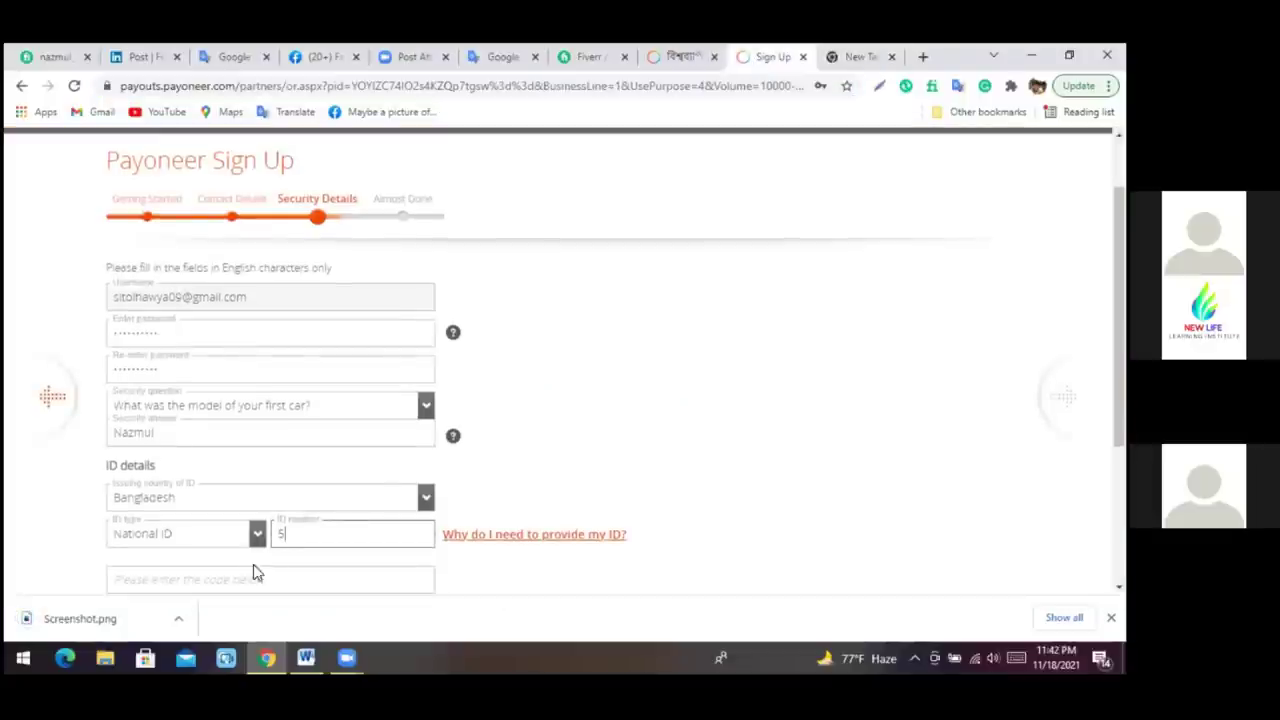
{"action": "left_click", "coordinate": [295, 535]}
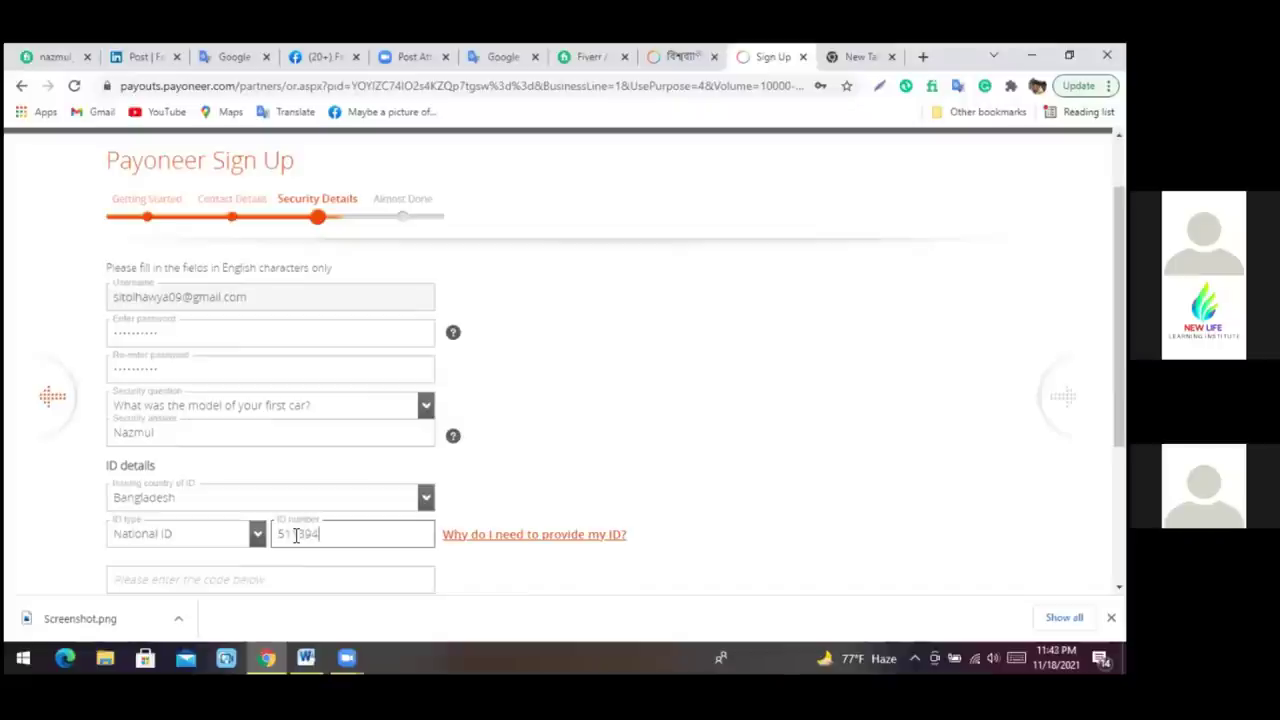
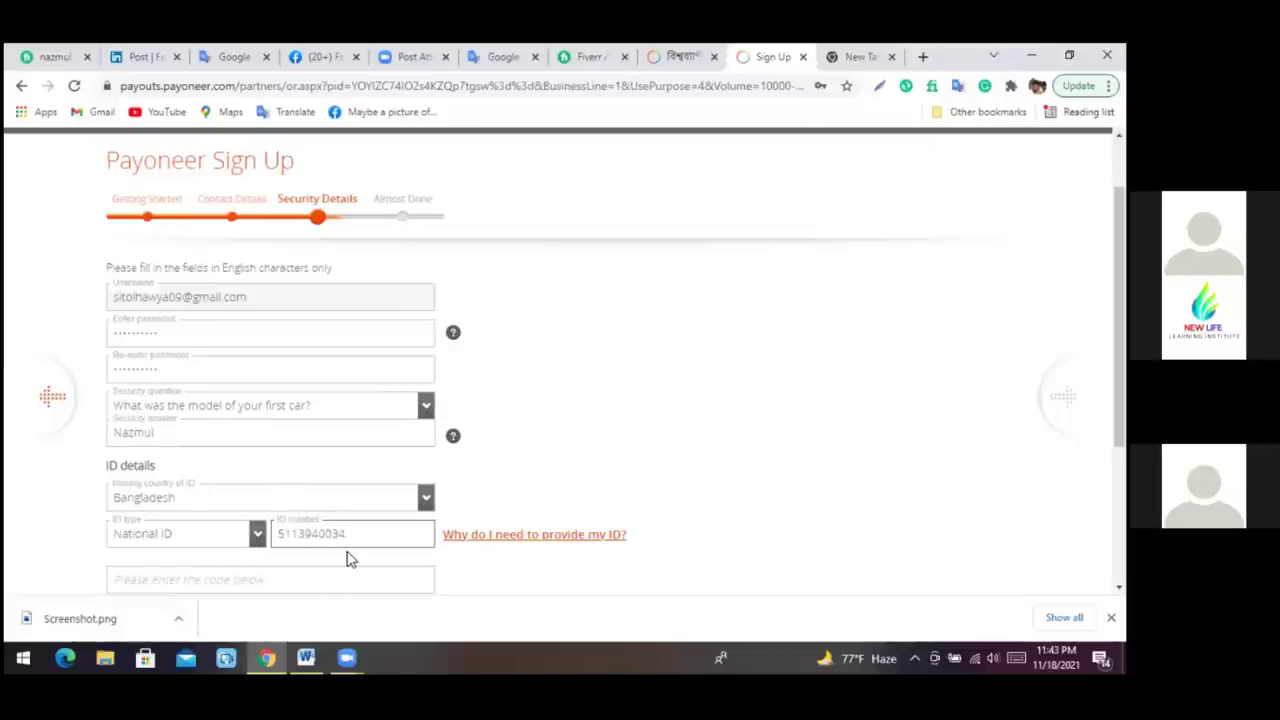
{"action": "scroll", "coordinate": [348, 560], "scroll_direction": "down", "scroll_amount": 3}
- Enter the captcha verification code and submit the security details with NEXT
{"action": "left_click", "coordinate": [200, 417]}
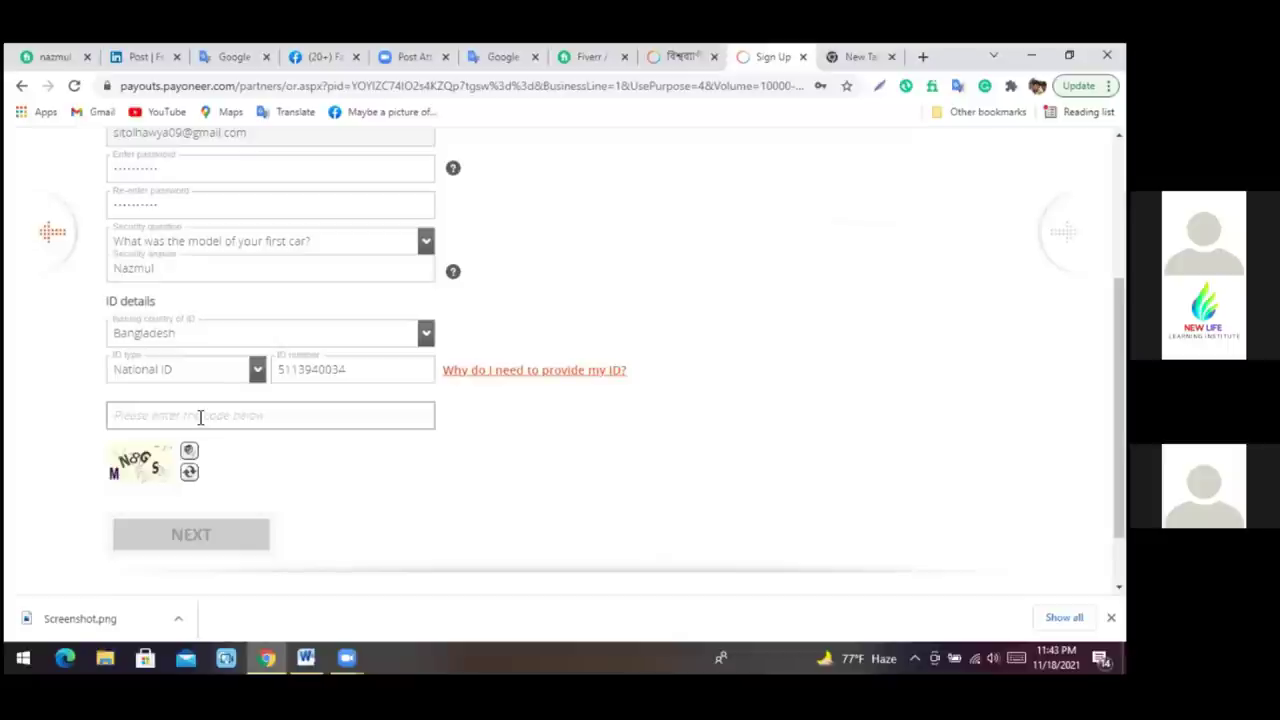
{"action": "type", "text": "MN"}
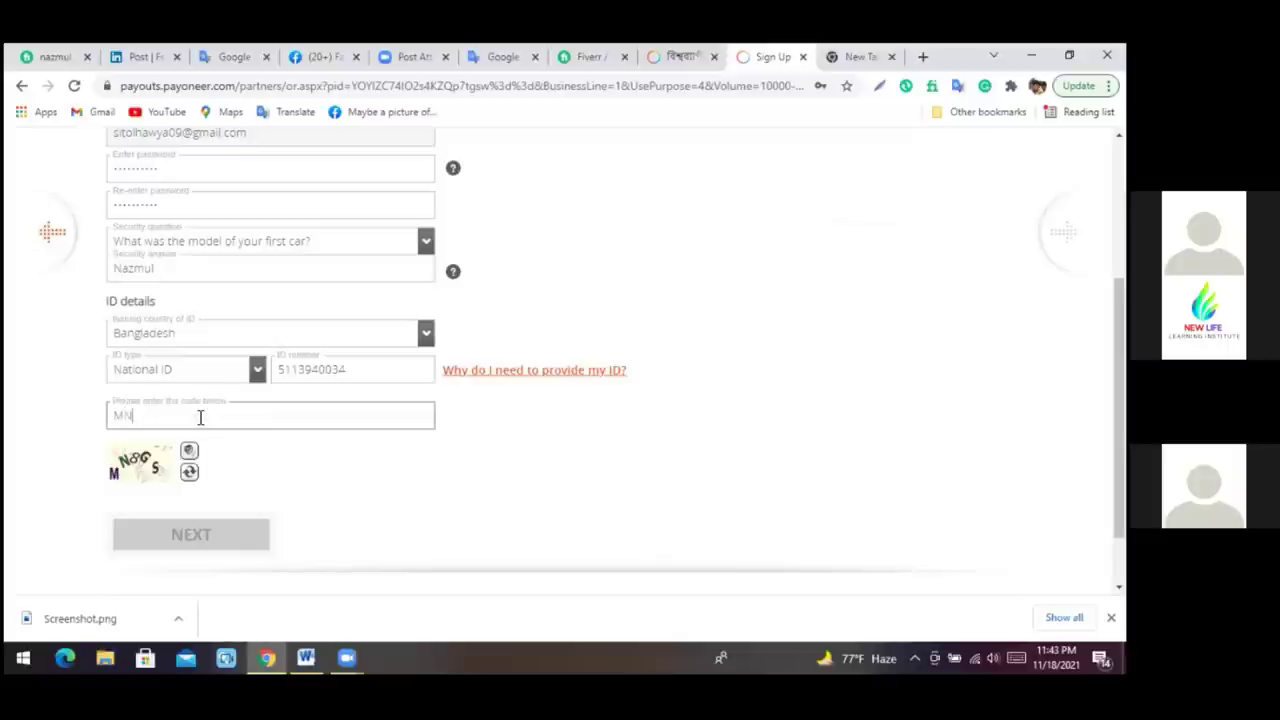
{"action": "type", "text": "0"}
{"action": "key", "text": "BackSpace"}
{"action": "type", "text": "8GS"}
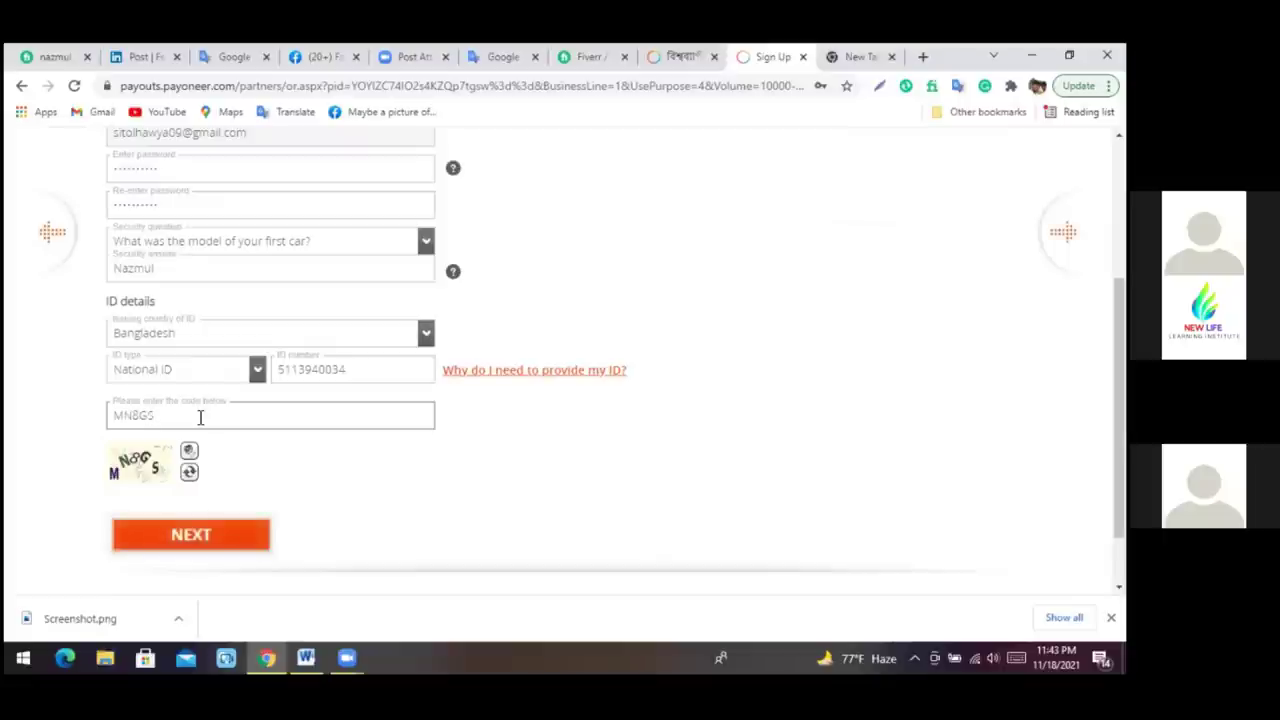
{"action": "left_click", "coordinate": [180, 542]}
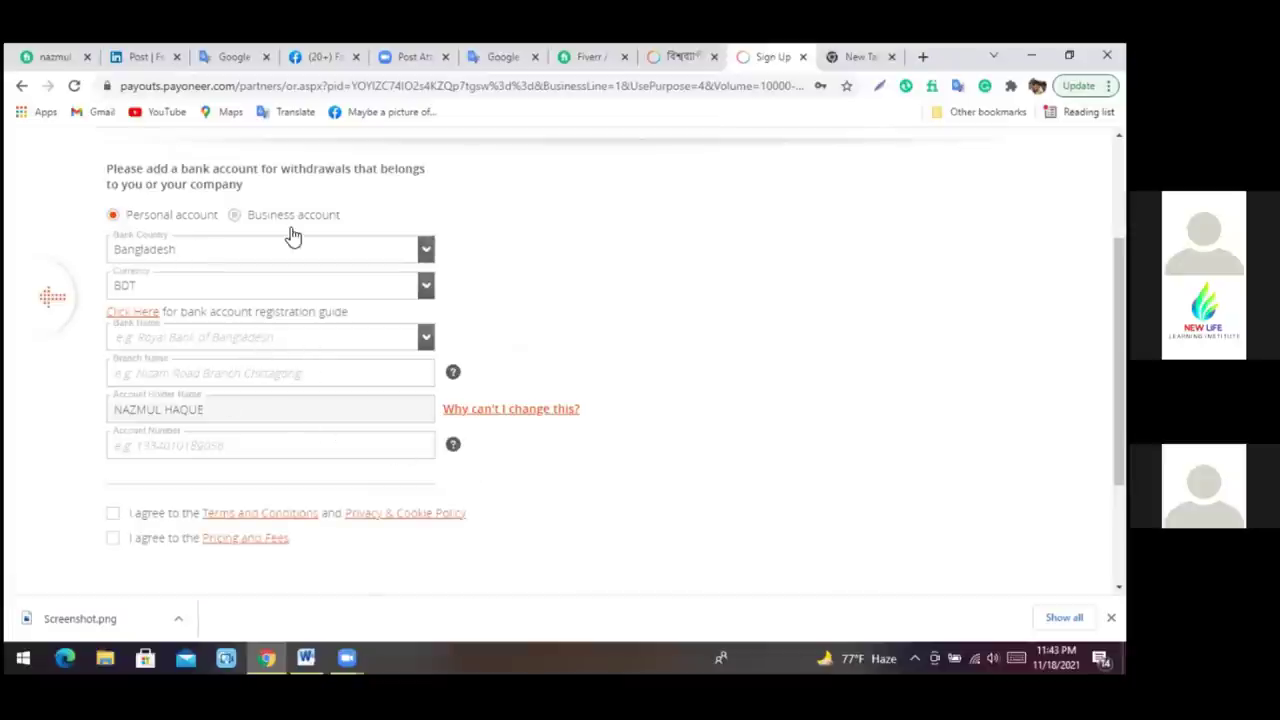
- Select DUTCHBANGLA BANK LTD from the Bank Name dropdown
{"action": "left_click", "coordinate": [193, 342]}
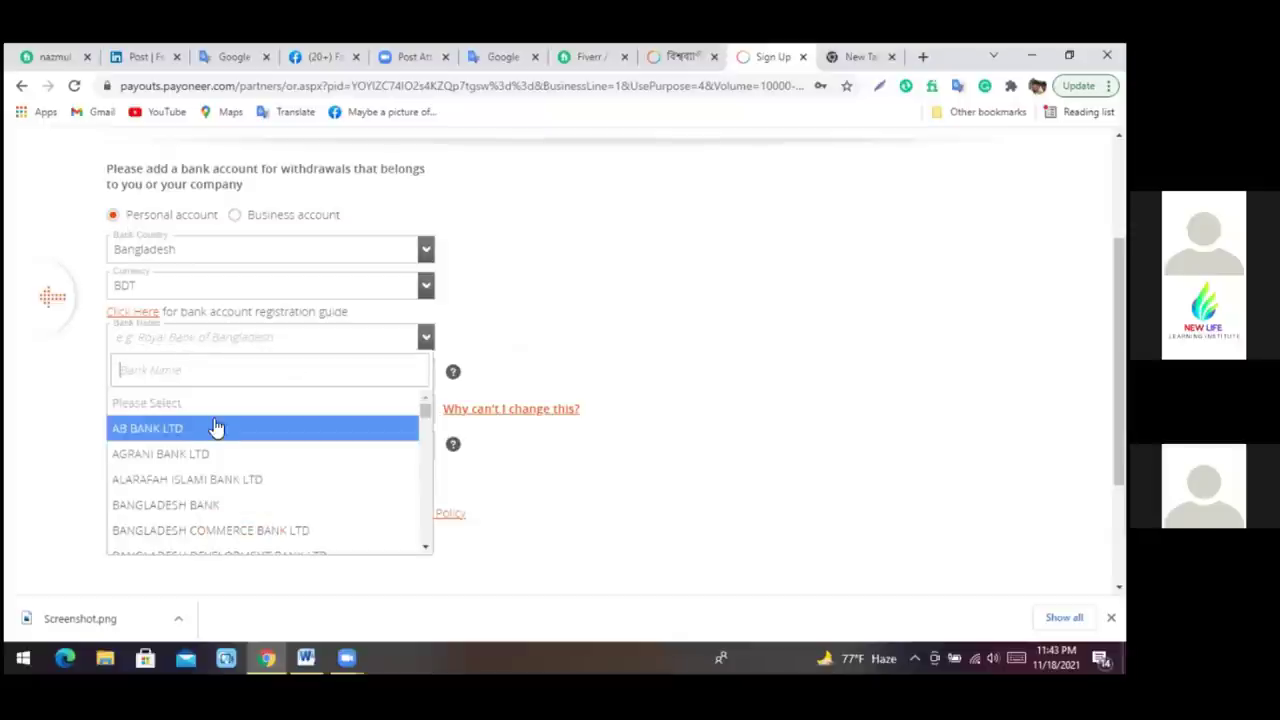
{"action": "scroll", "coordinate": [218, 440], "scroll_direction": "down", "scroll_amount": 2}
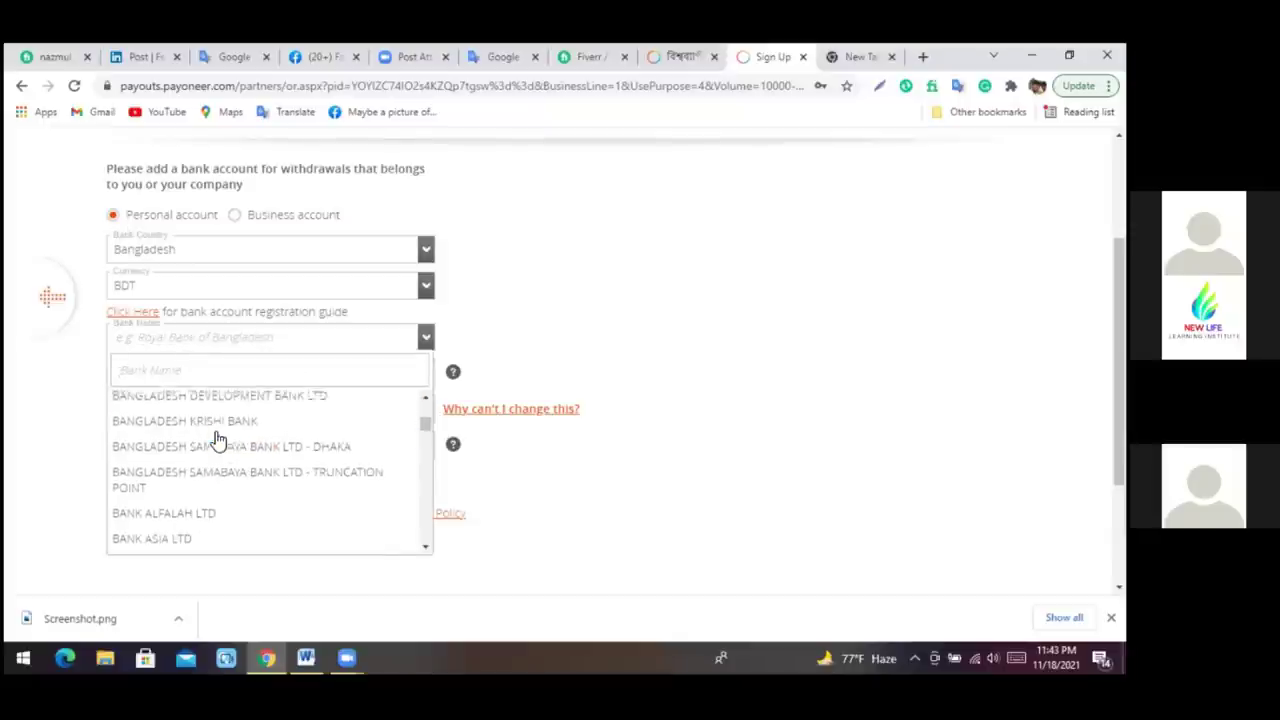
{"action": "scroll", "coordinate": [218, 440], "scroll_direction": "down", "scroll_amount": 2}
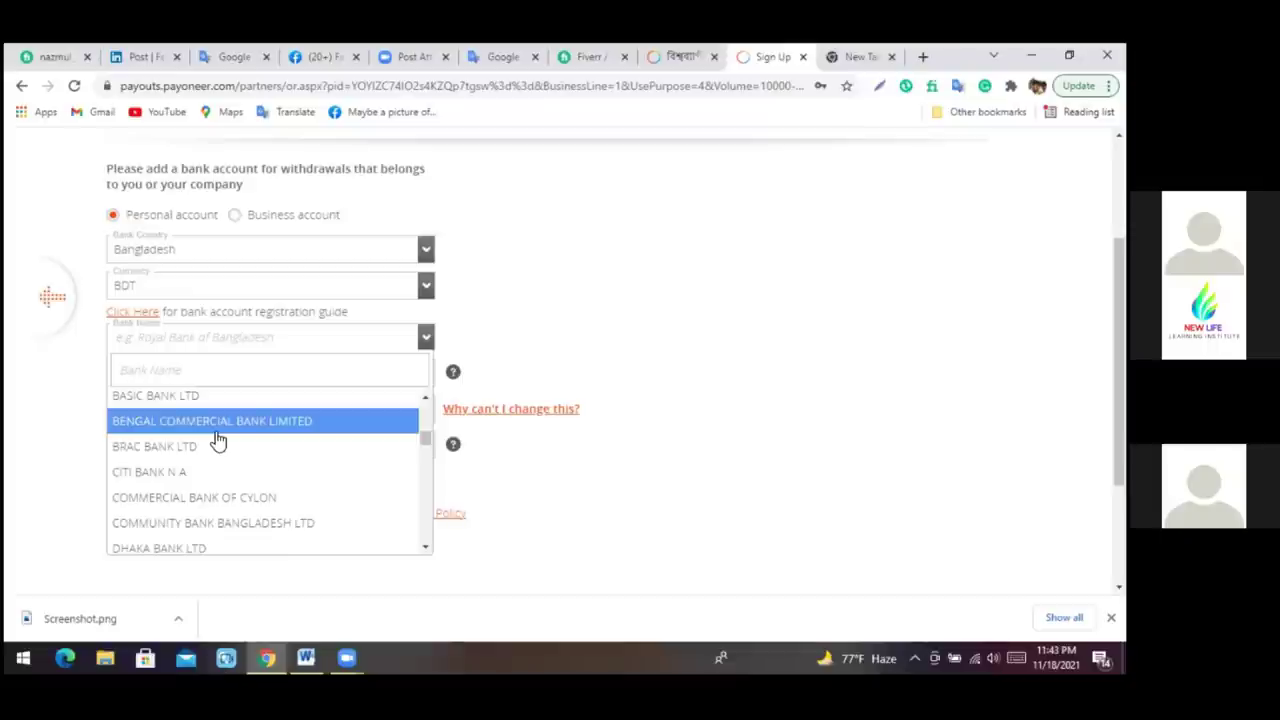
{"action": "scroll", "coordinate": [218, 440], "scroll_direction": "down", "scroll_amount": 2}
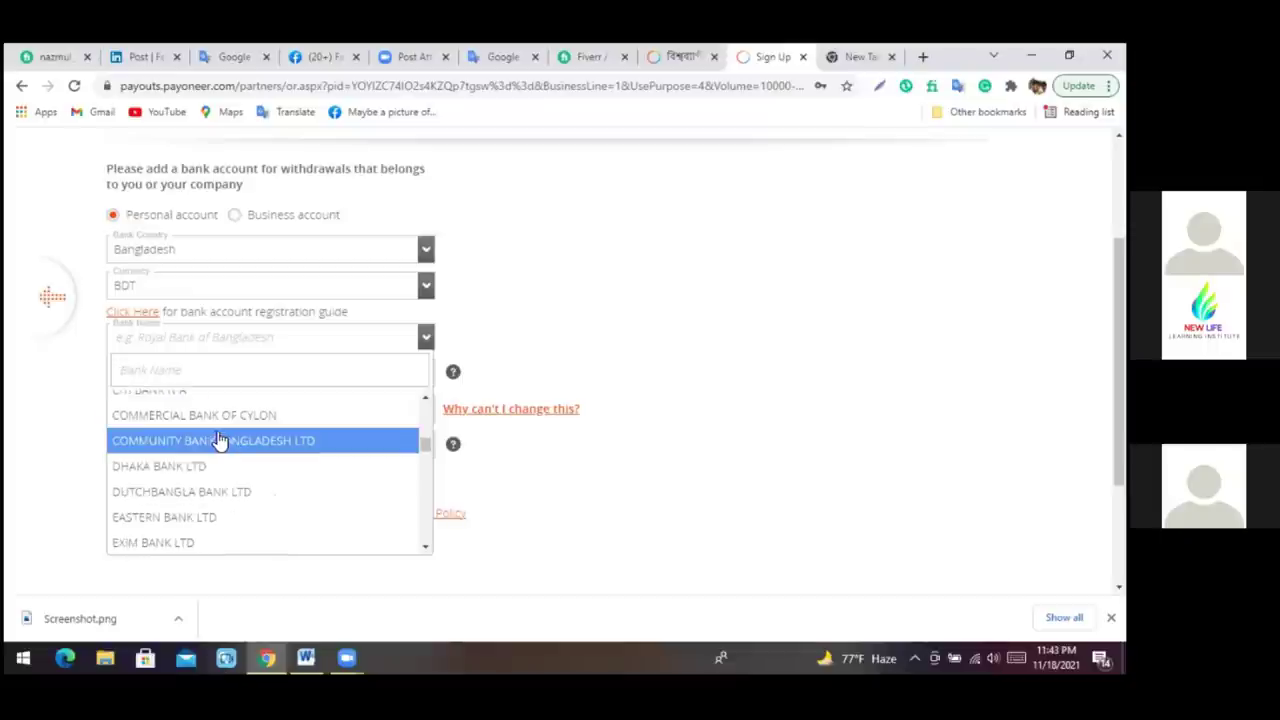
{"action": "left_click", "coordinate": [228, 491]}
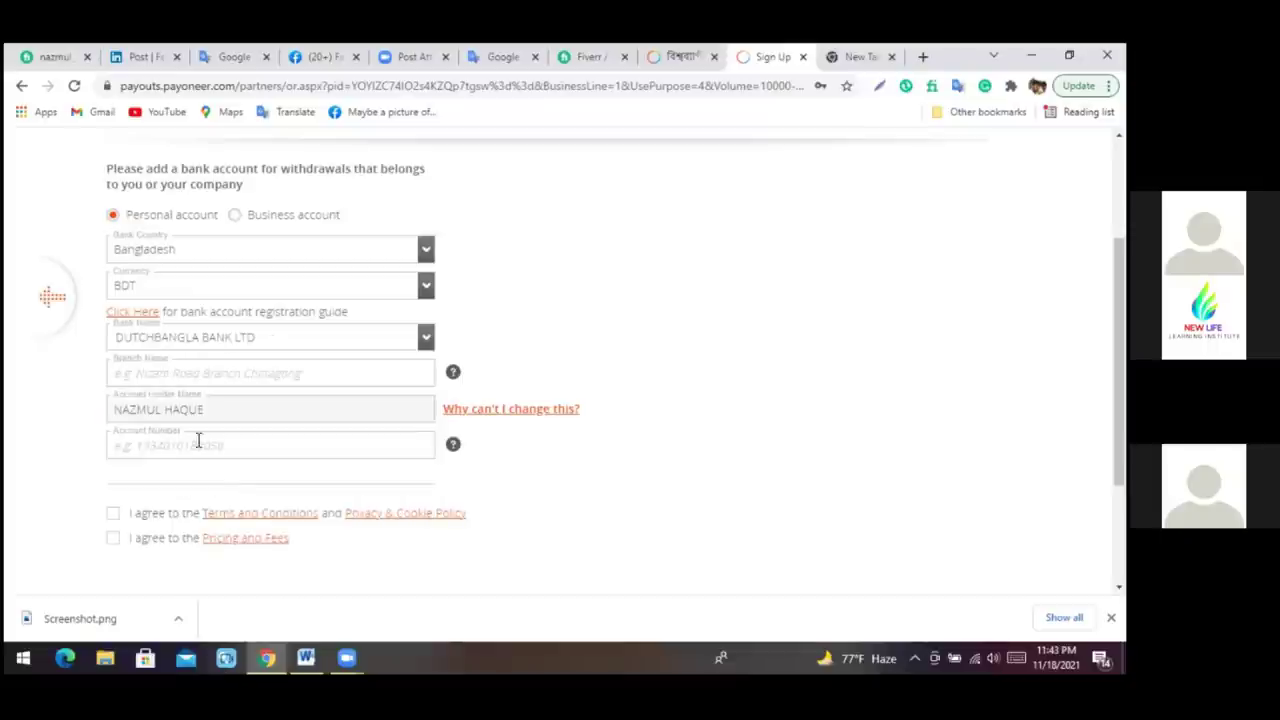
{"action": "left_click", "coordinate": [186, 372]}
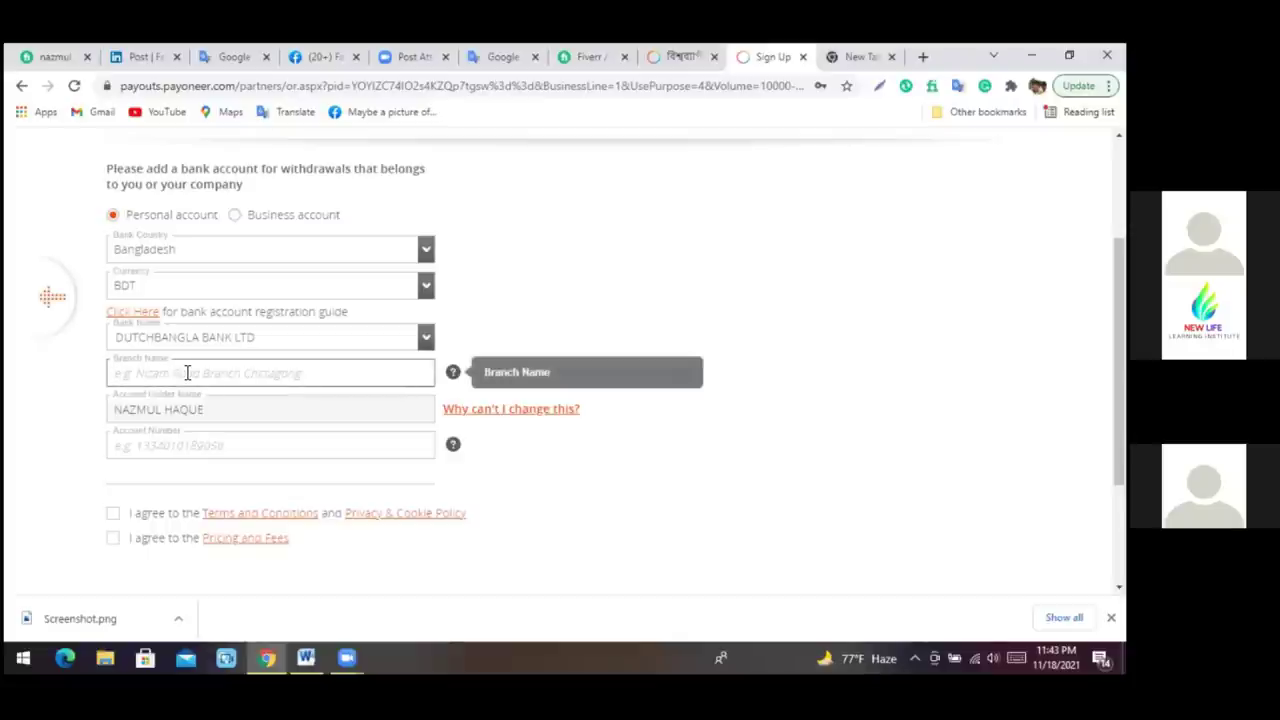
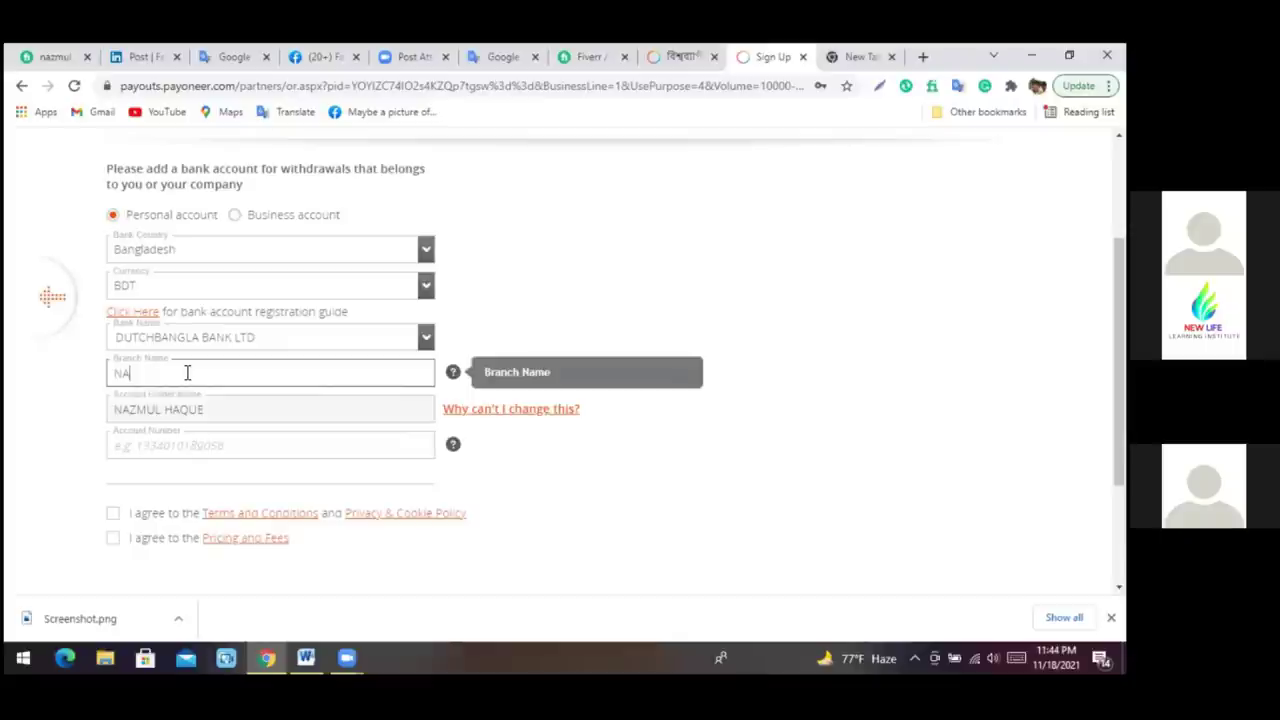
- Type a name into Branch Name and enter the bank account number
{"action": "left_click", "coordinate": [244, 413]}
{"action": "left_click", "coordinate": [168, 440]}
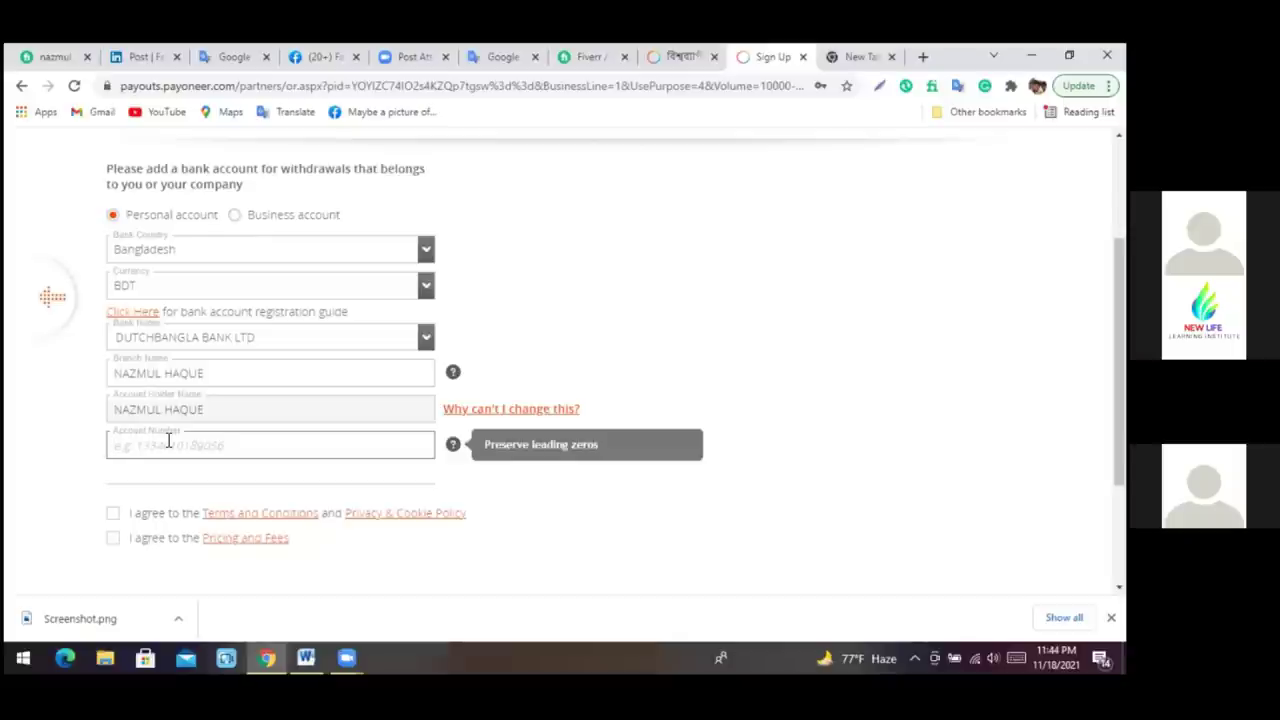
- Clear the wrongly entered text from the Branch Name field
{"action": "double_click", "coordinate": [228, 372]}
{"action": "left_click", "coordinate": [228, 372]}
{"action": "triple_click", "coordinate": [228, 372]}
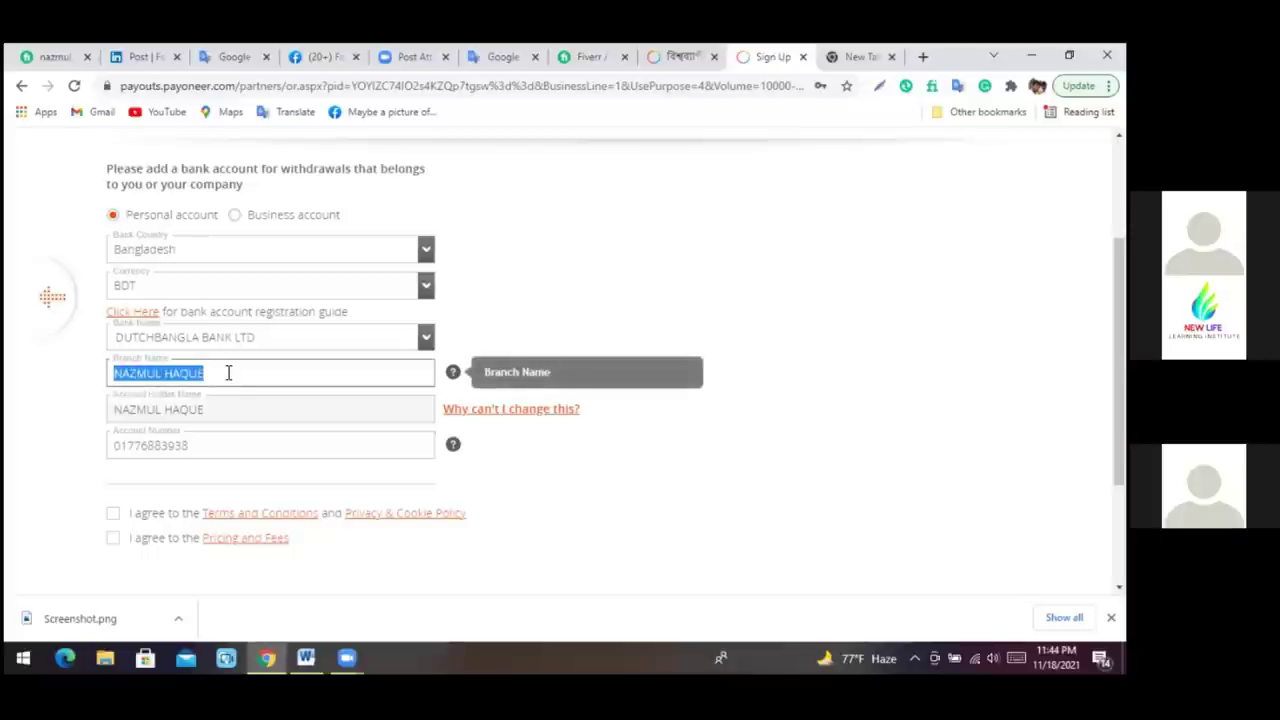
{"action": "key", "text": "BackSpace"}
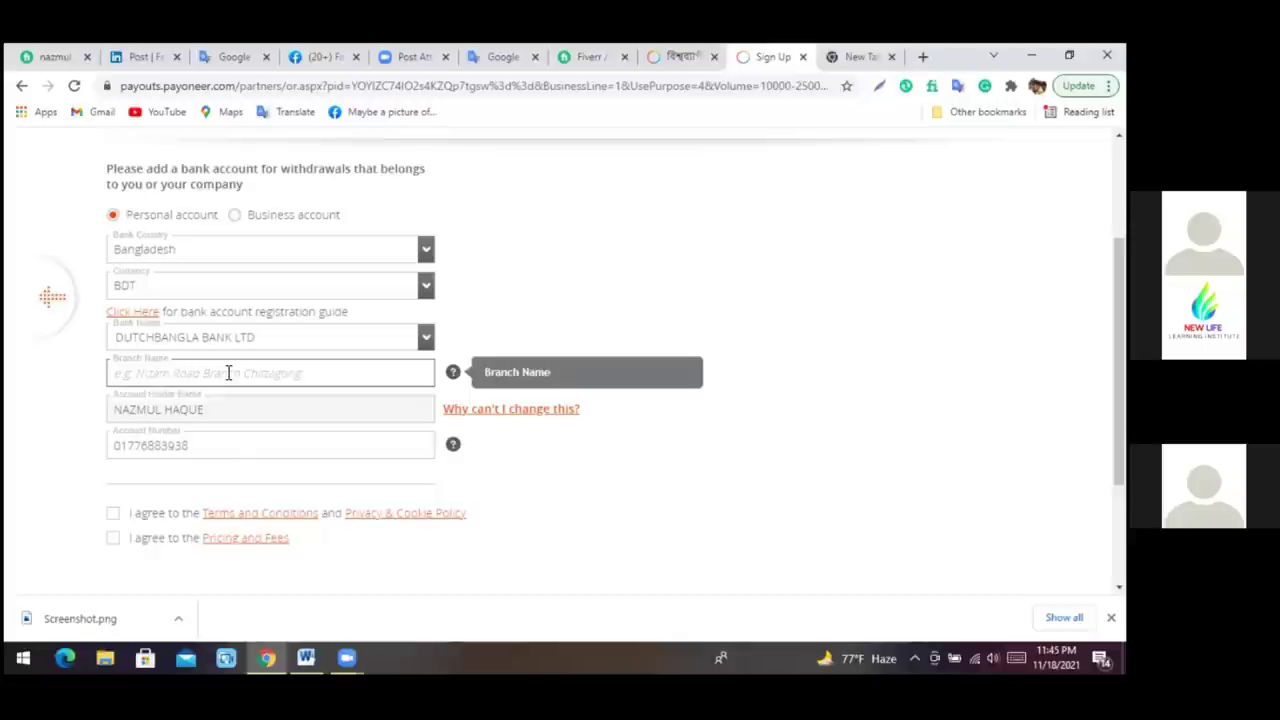
{"action": "type", "text": "T"}
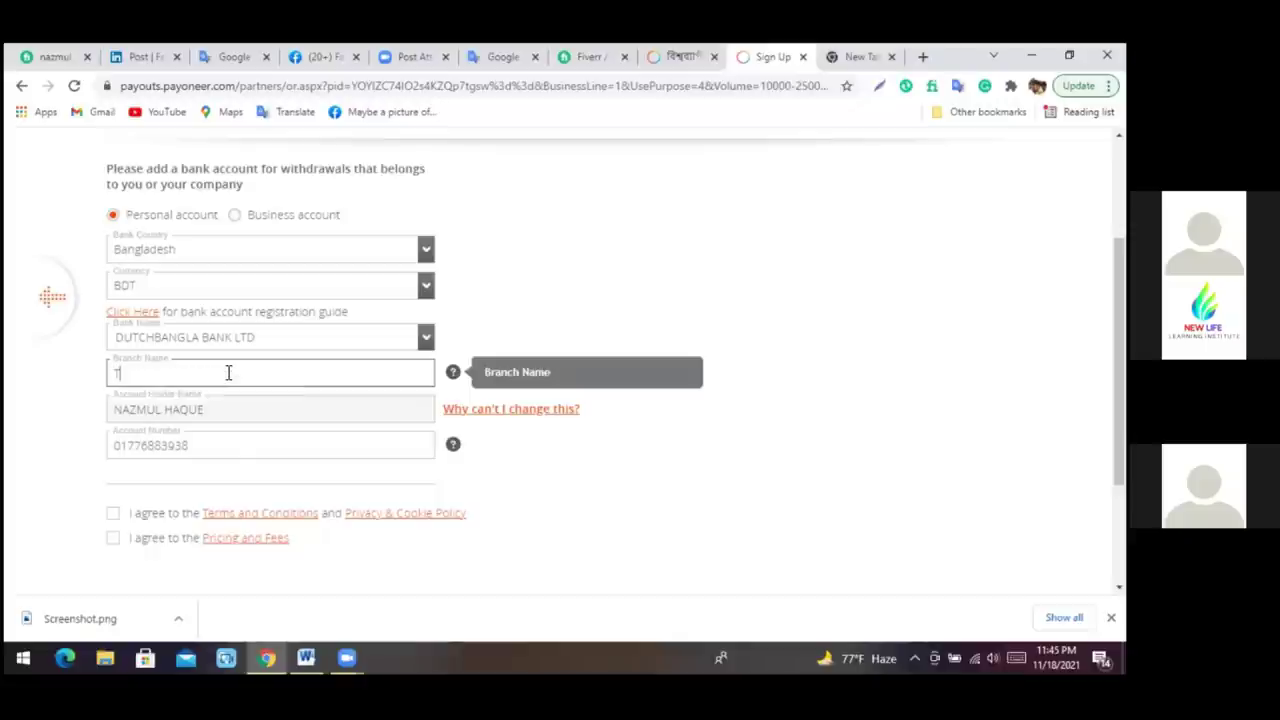
{"action": "key", "text": "BackSpace"}
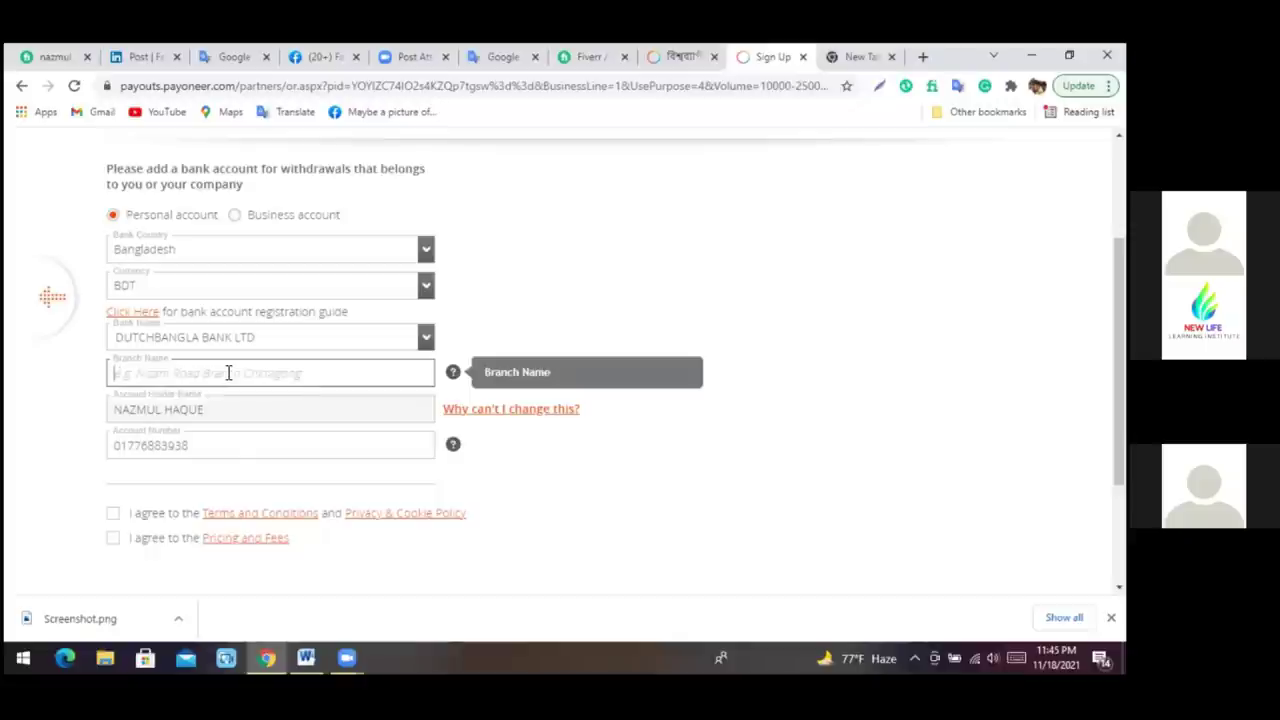
- In a new tab, search Google for 'bhuapaur' and accept the 'bhuapur' correction
{"action": "left_click", "coordinate": [852, 57]}
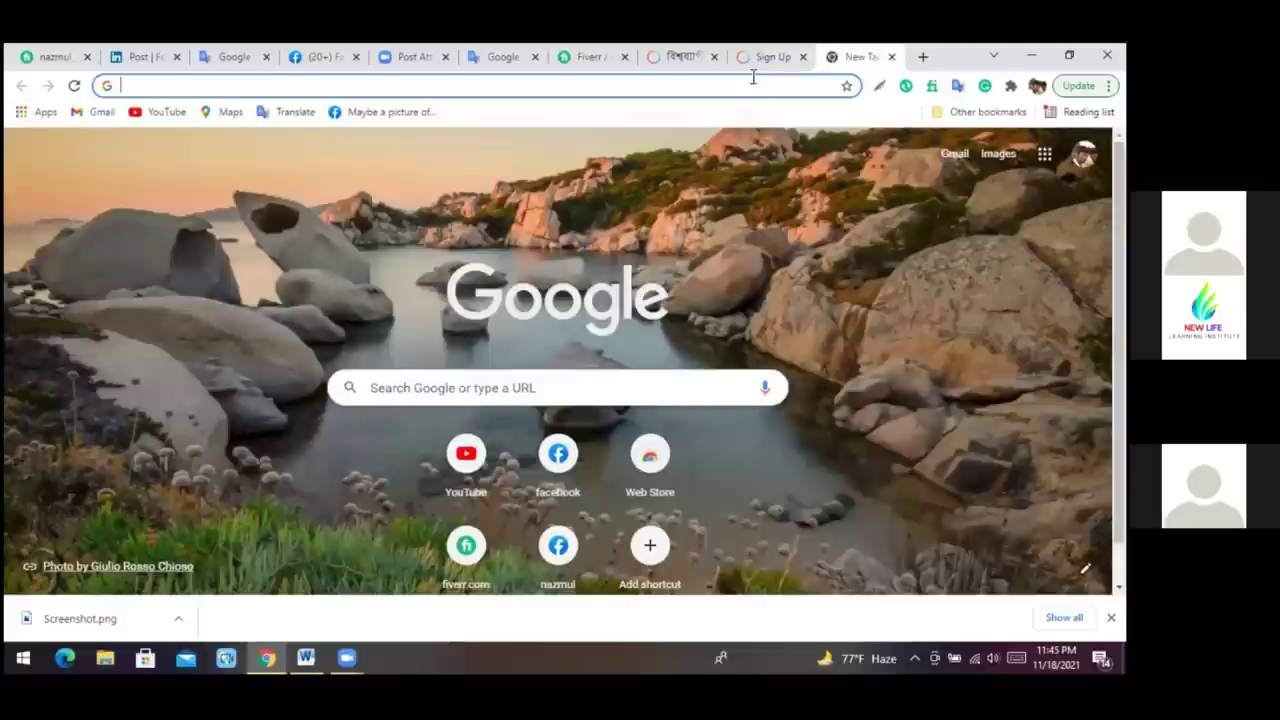
{"action": "left_click", "coordinate": [676, 89]}
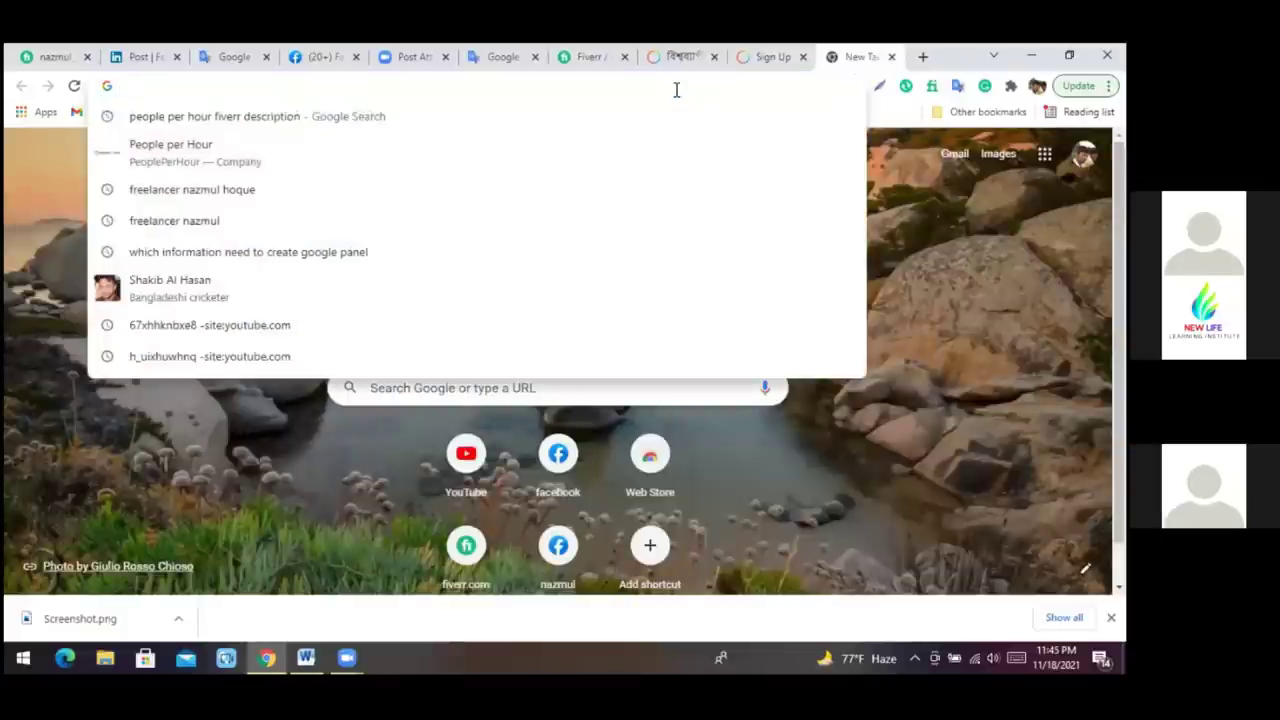
{"action": "type", "text": "bhuapaur"}
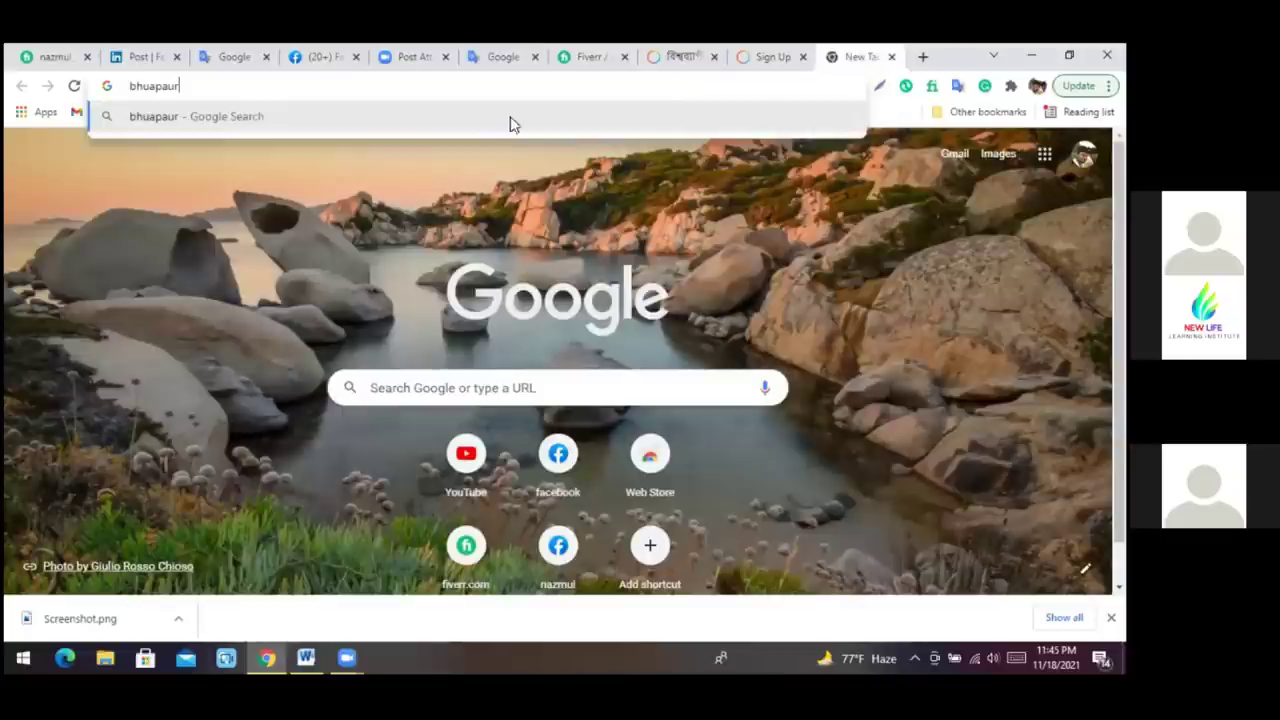
{"action": "left_click", "coordinate": [280, 124]}
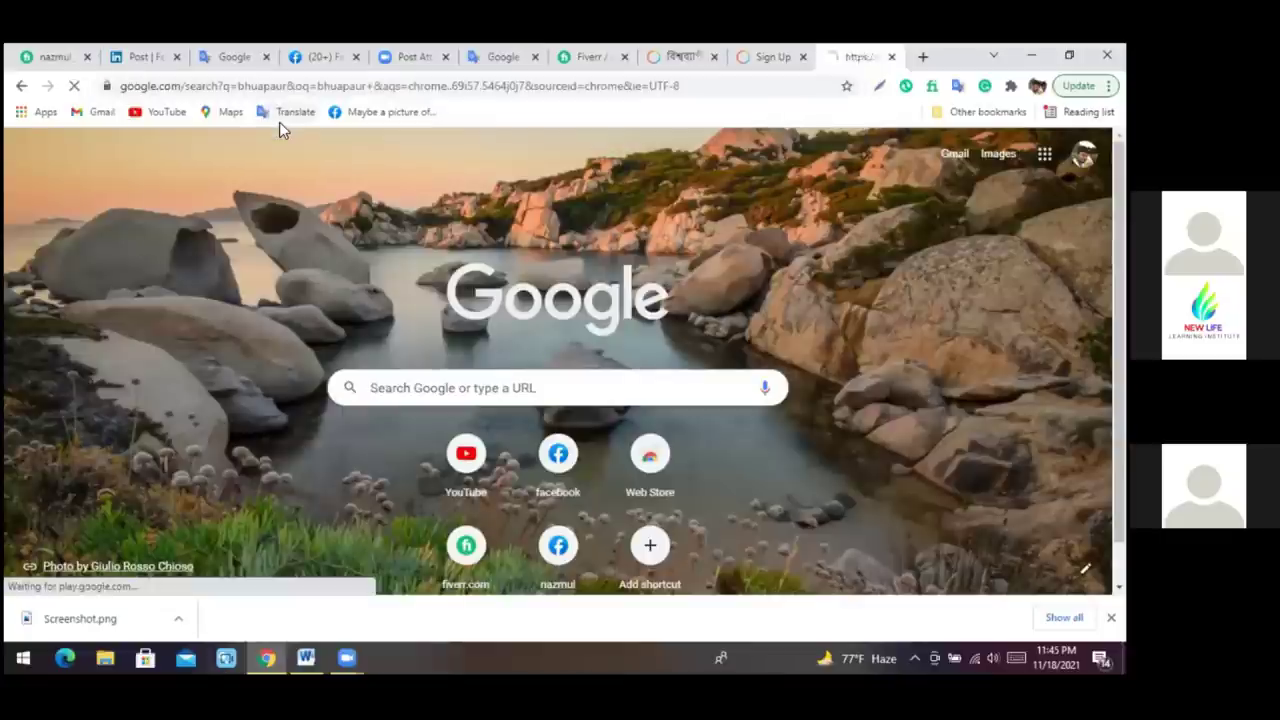
{"action": "left_click", "coordinate": [330, 292]}
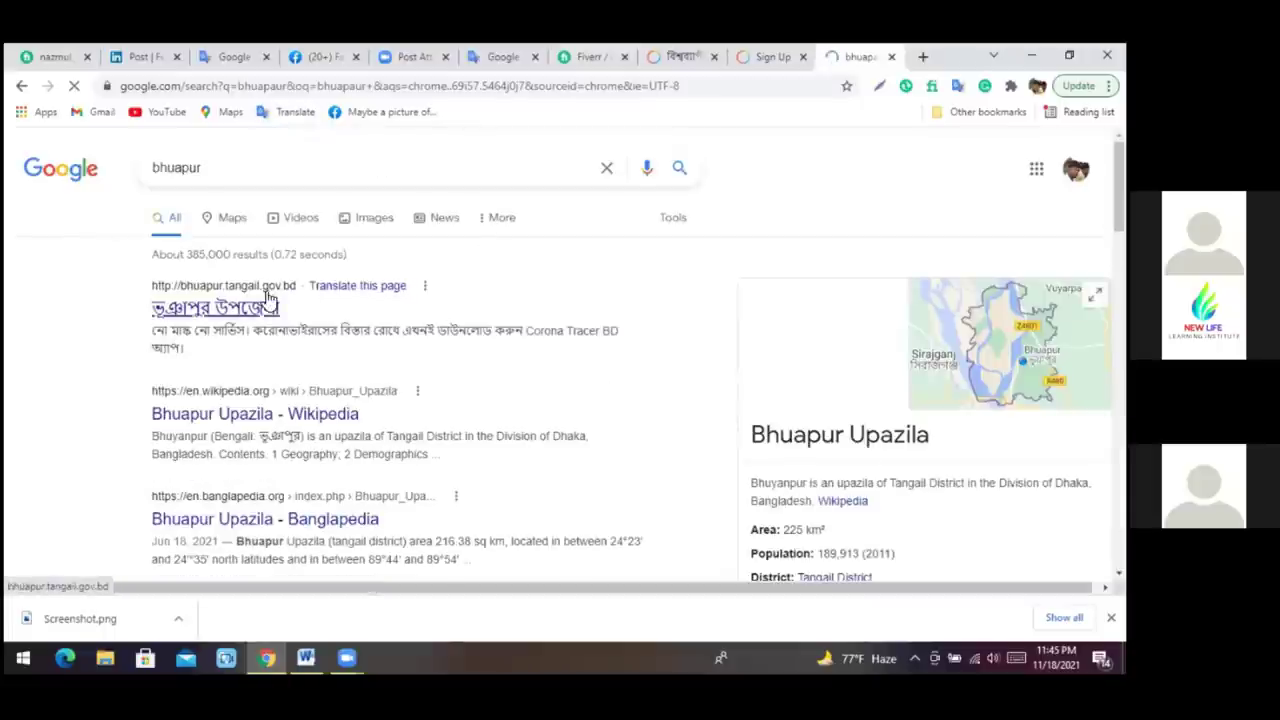
- Copy the word 'bhuapur' from the search box and return to the Sign Up tab
{"action": "double_click", "coordinate": [190, 168]}
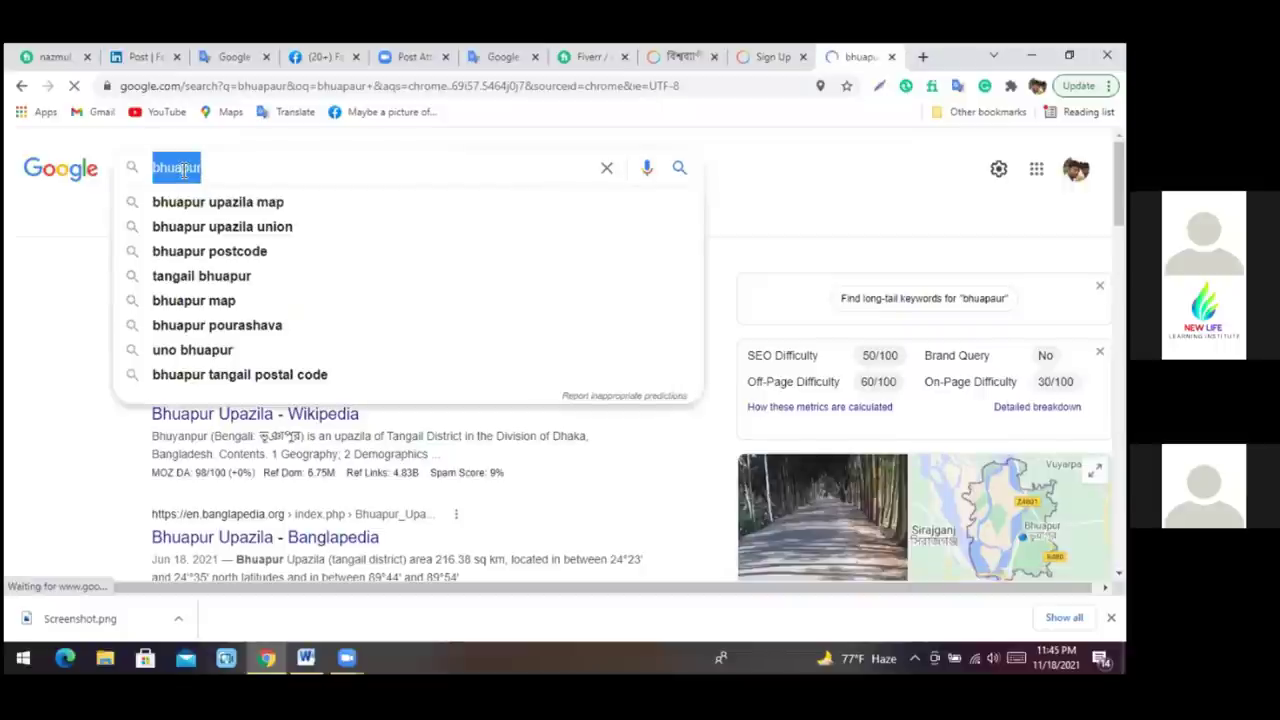
{"action": "right_click", "coordinate": [183, 170]}
{"action": "left_click", "coordinate": [230, 230]}
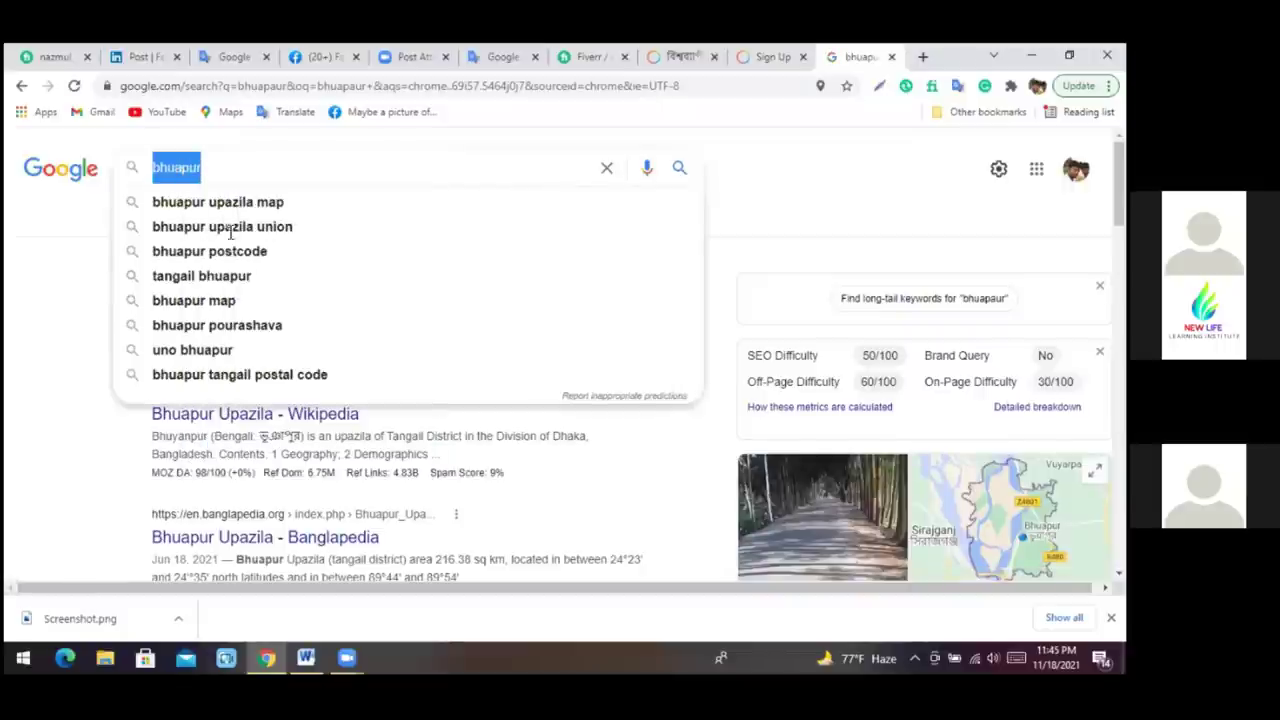
{"action": "left_click", "coordinate": [743, 62]}
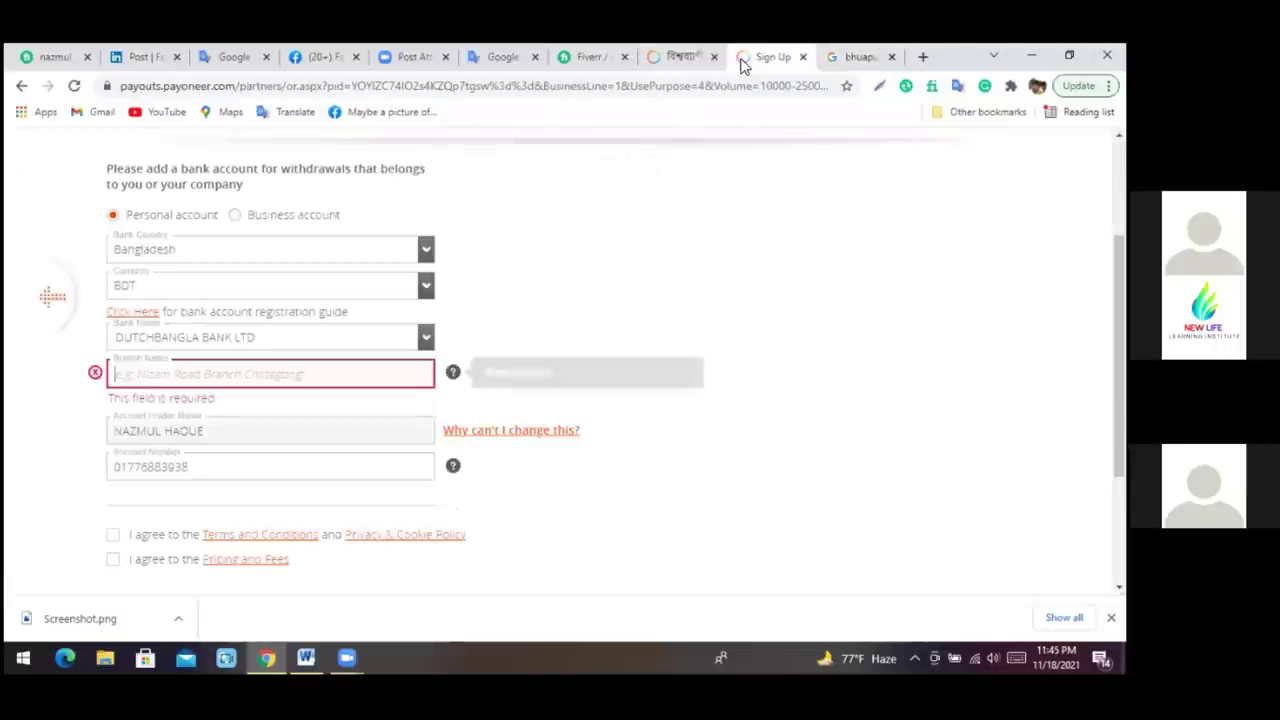
- Paste 'bhuapur' as the branch name and accept the Terms and Conditions and Pricing and Fees
{"action": "key", "text": "ctrl+v"}
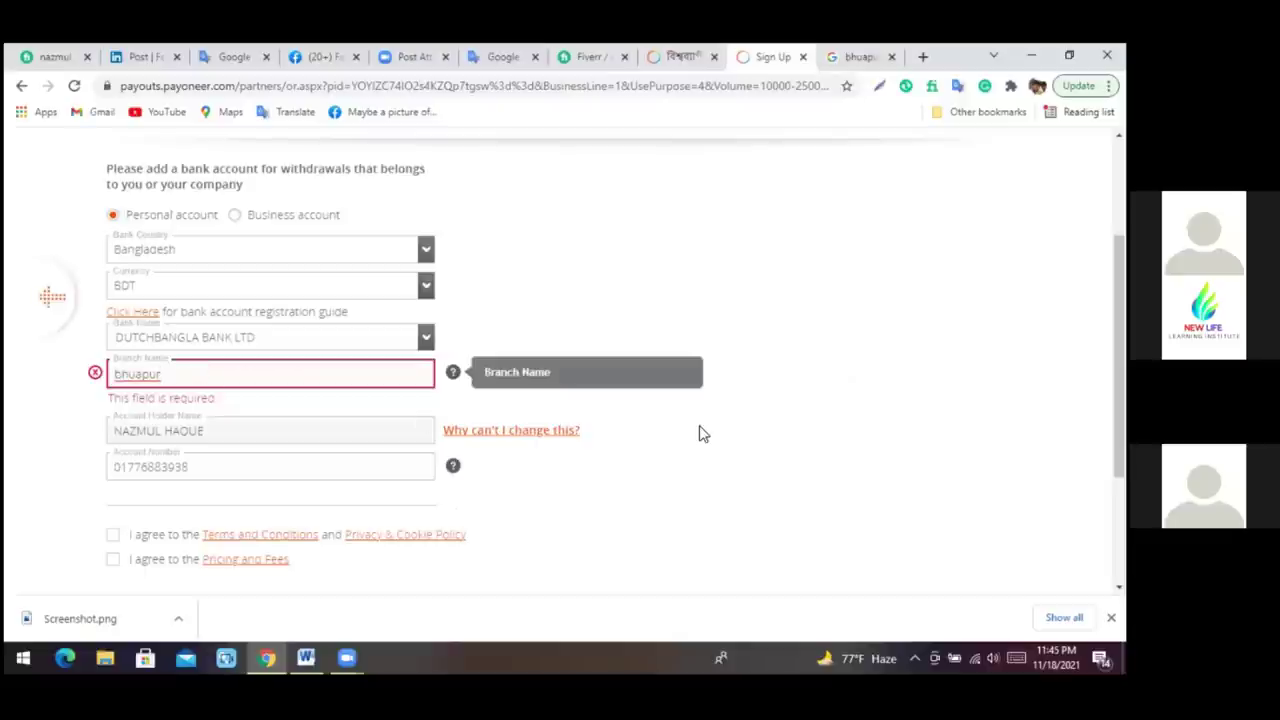
{"action": "left_click", "coordinate": [703, 433]}
{"action": "scroll", "coordinate": [377, 477], "scroll_direction": "down", "scroll_amount": 2}
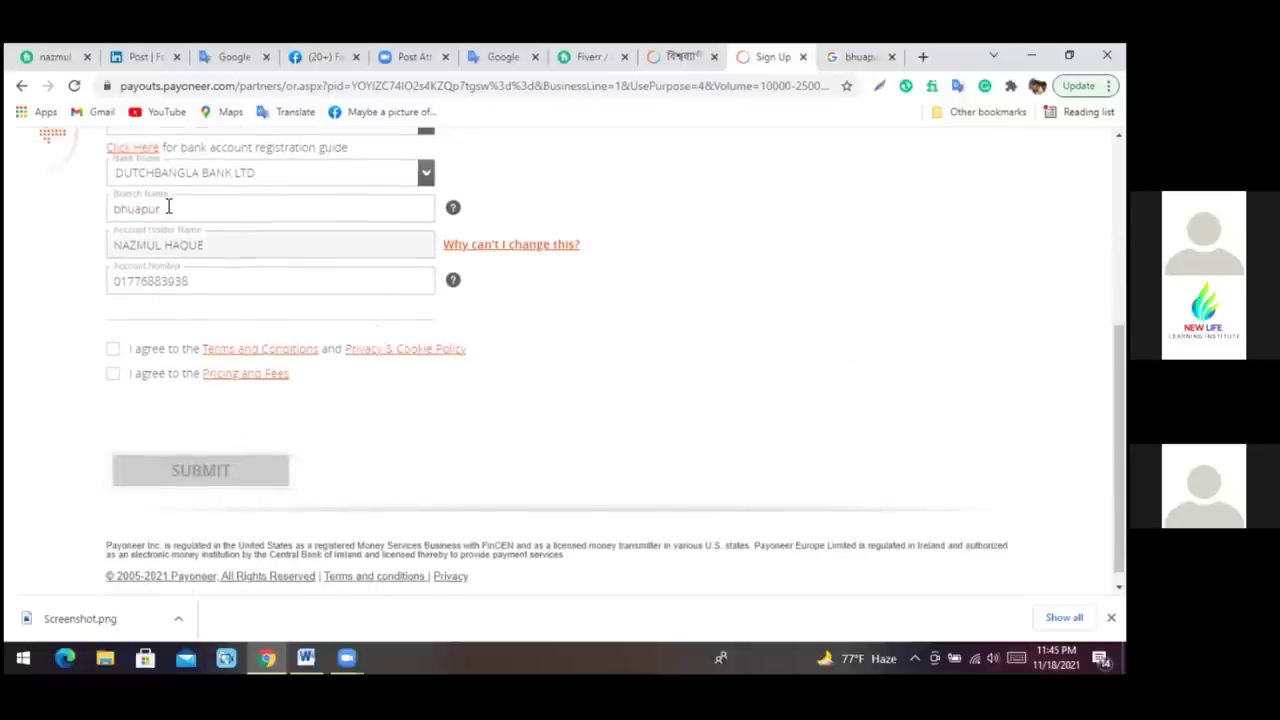
{"action": "left_click", "coordinate": [112, 349]}
{"action": "left_click", "coordinate": [113, 374]}
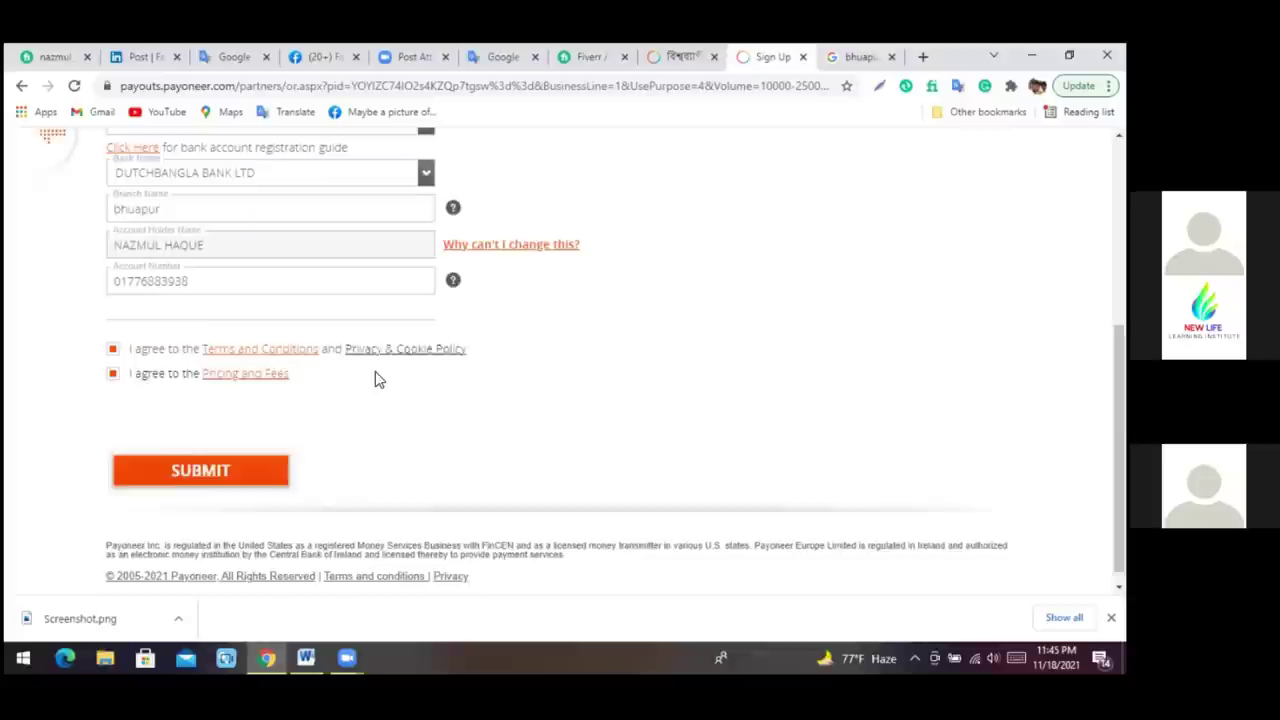
- Submit the Payoneer application, then go back to the Google 'bhuapur' tab
{"action": "scroll", "coordinate": [375, 378], "scroll_direction": "up", "scroll_amount": 3}
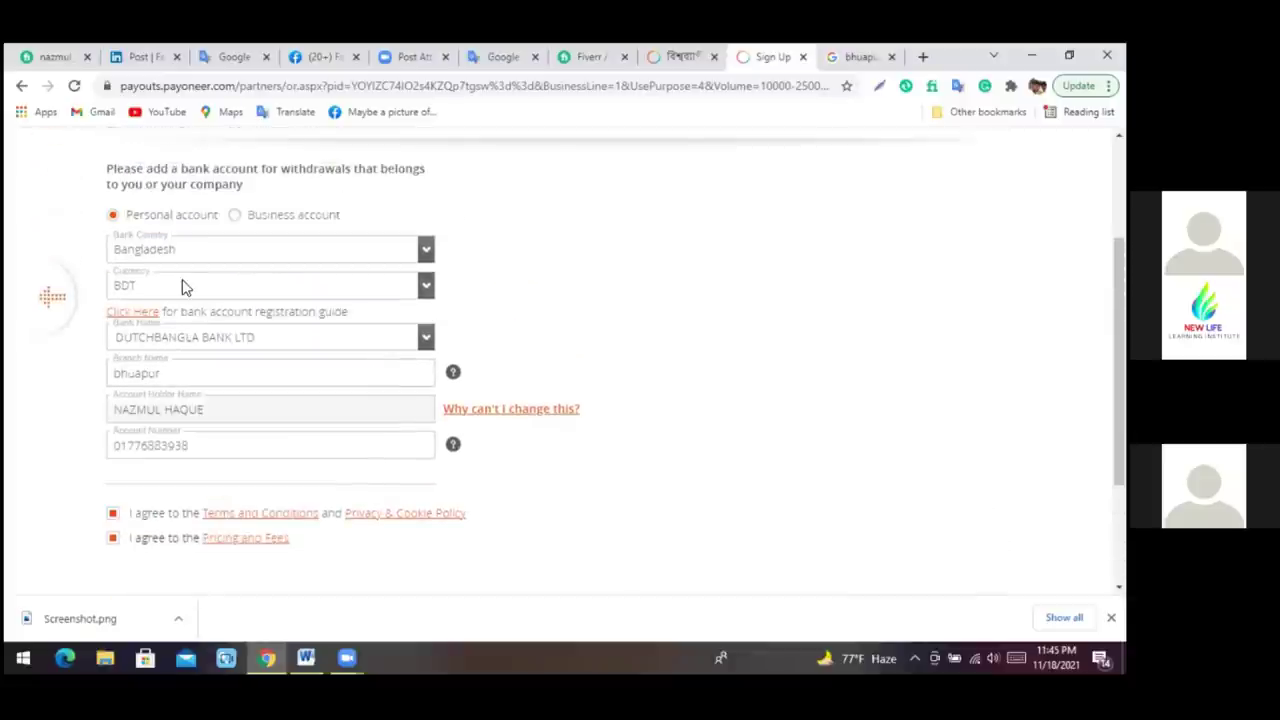
{"action": "scroll", "coordinate": [185, 350], "scroll_direction": "down", "scroll_amount": 3}
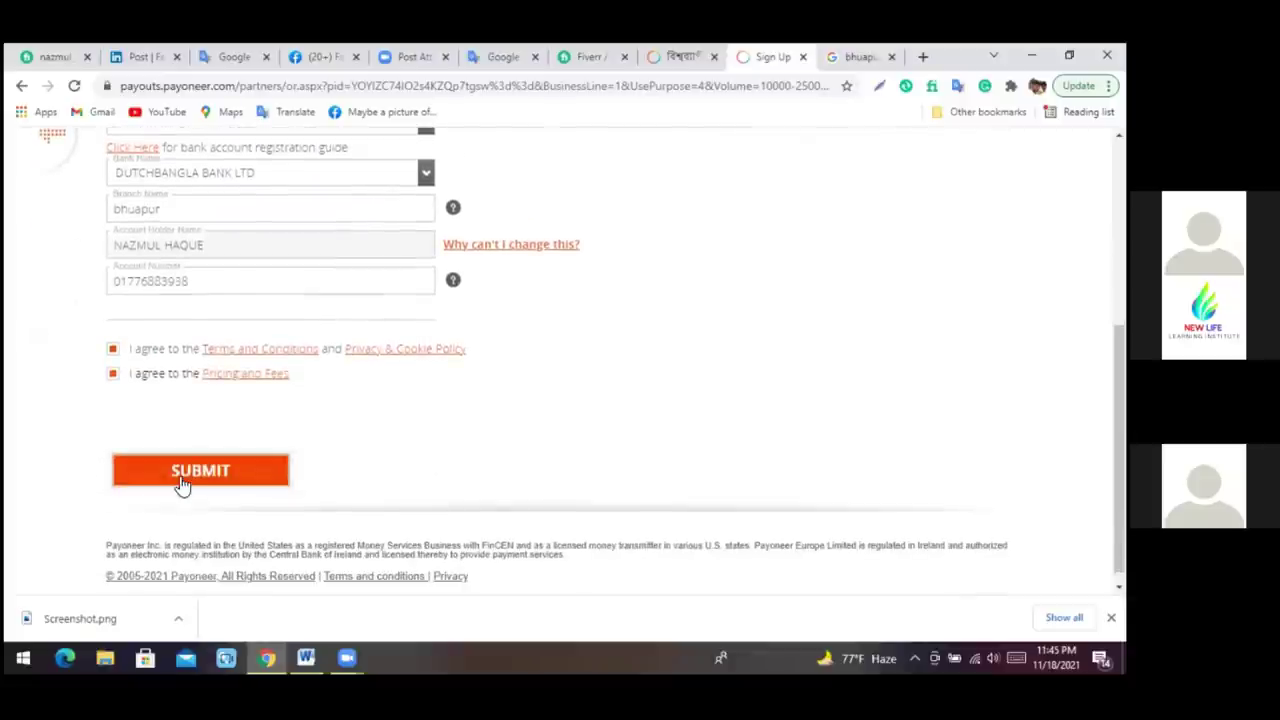
{"action": "left_click", "coordinate": [215, 474]}
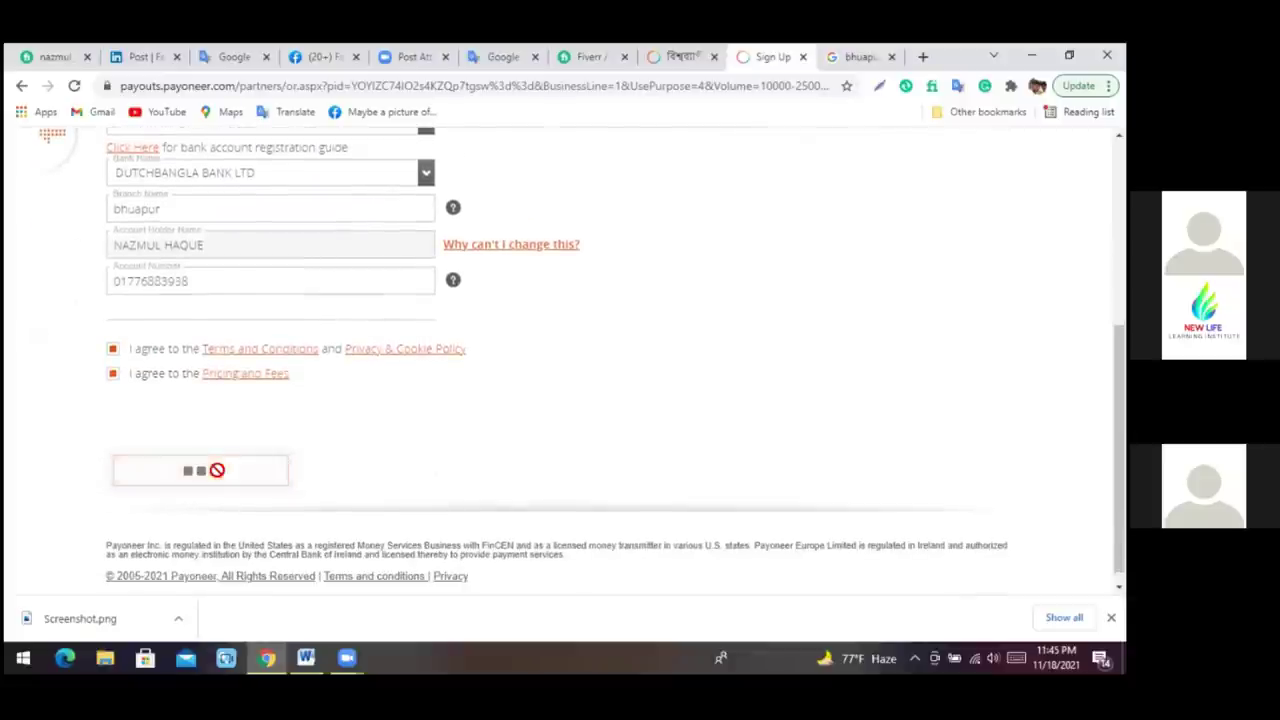
{"action": "left_click", "coordinate": [1111, 617]}
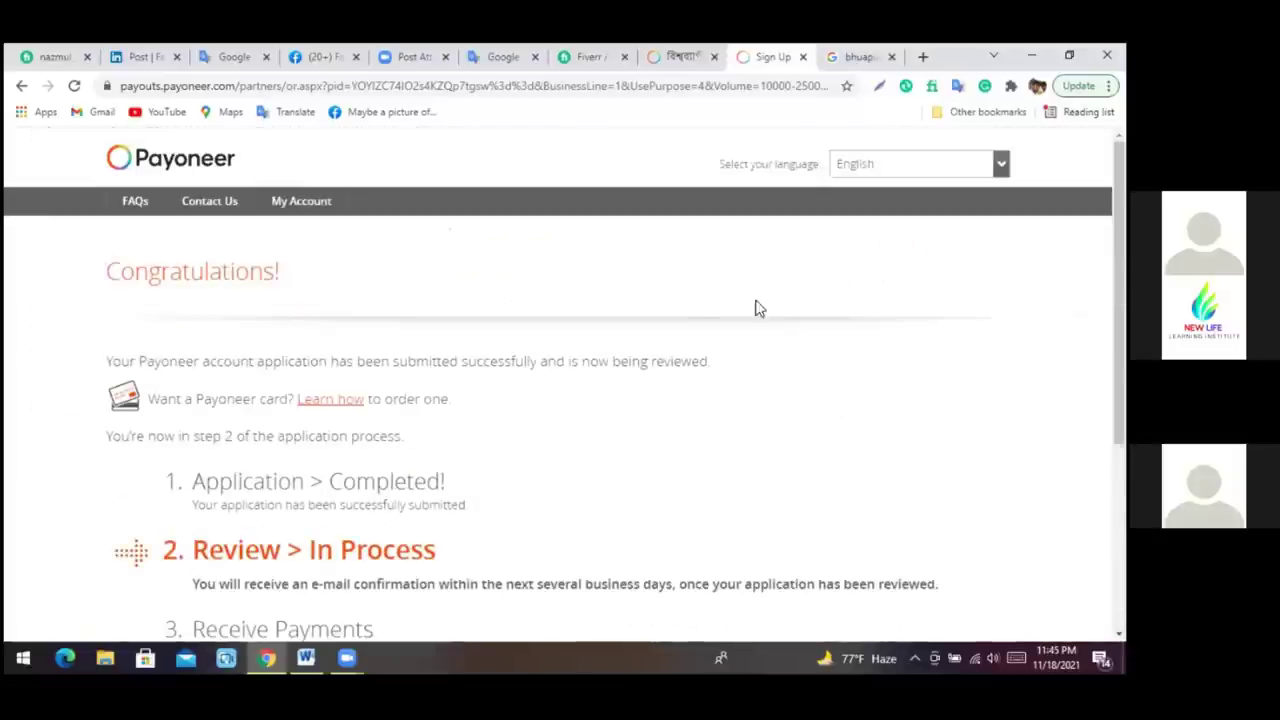
{"action": "left_click", "coordinate": [852, 60]}
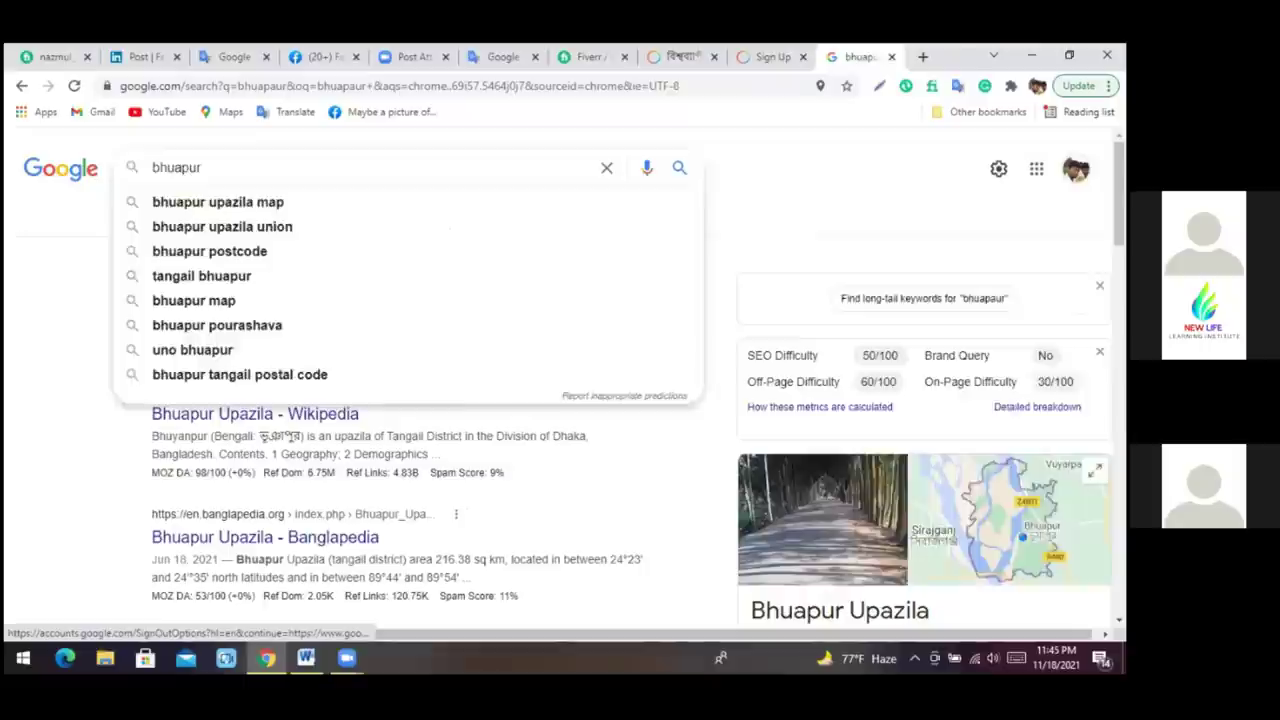
- Open Gmail from the Google apps grid in the search tab
{"action": "left_click", "coordinate": [1076, 169]}
{"action": "left_click", "coordinate": [886, 180]}
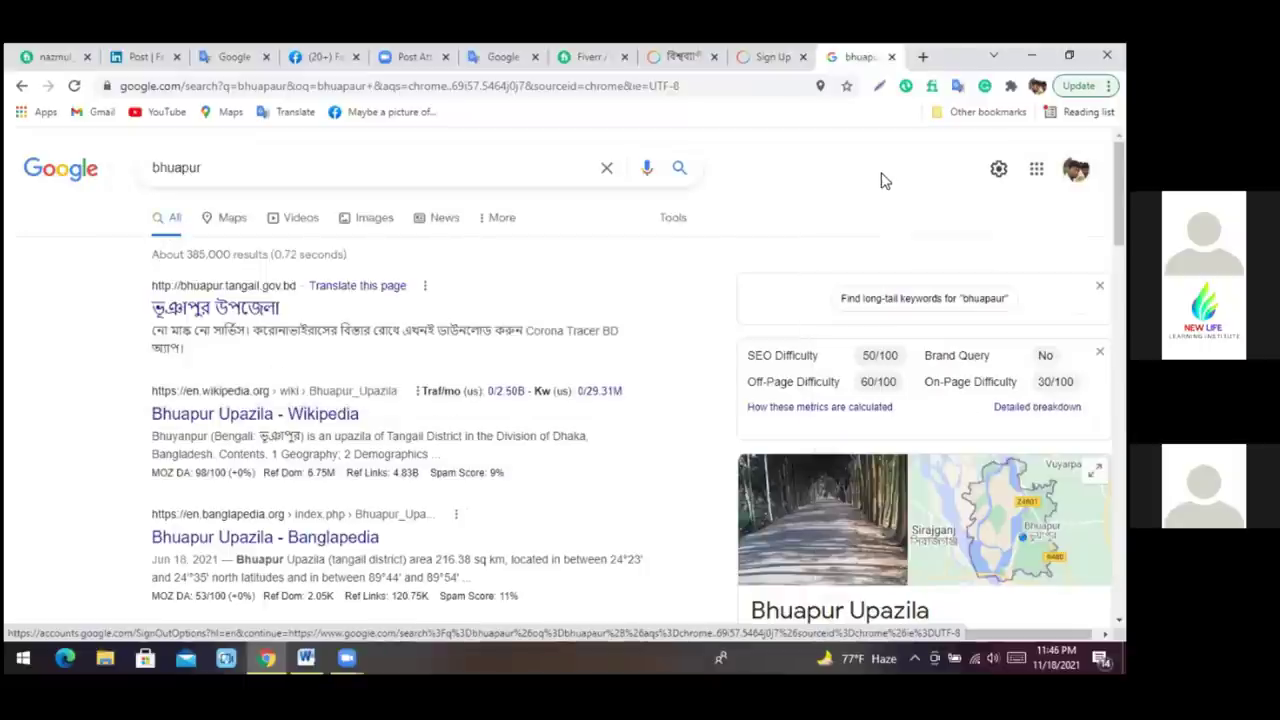
{"action": "left_click", "coordinate": [1036, 168]}
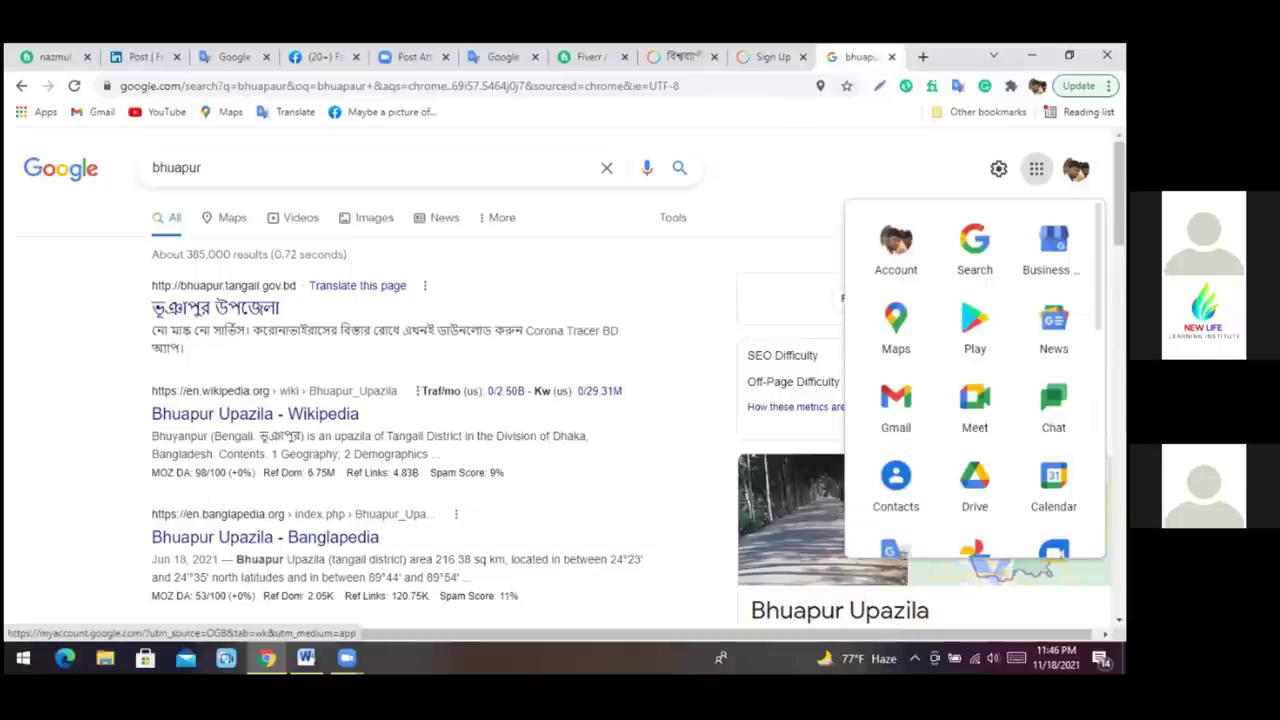
{"action": "left_click", "coordinate": [903, 410]}
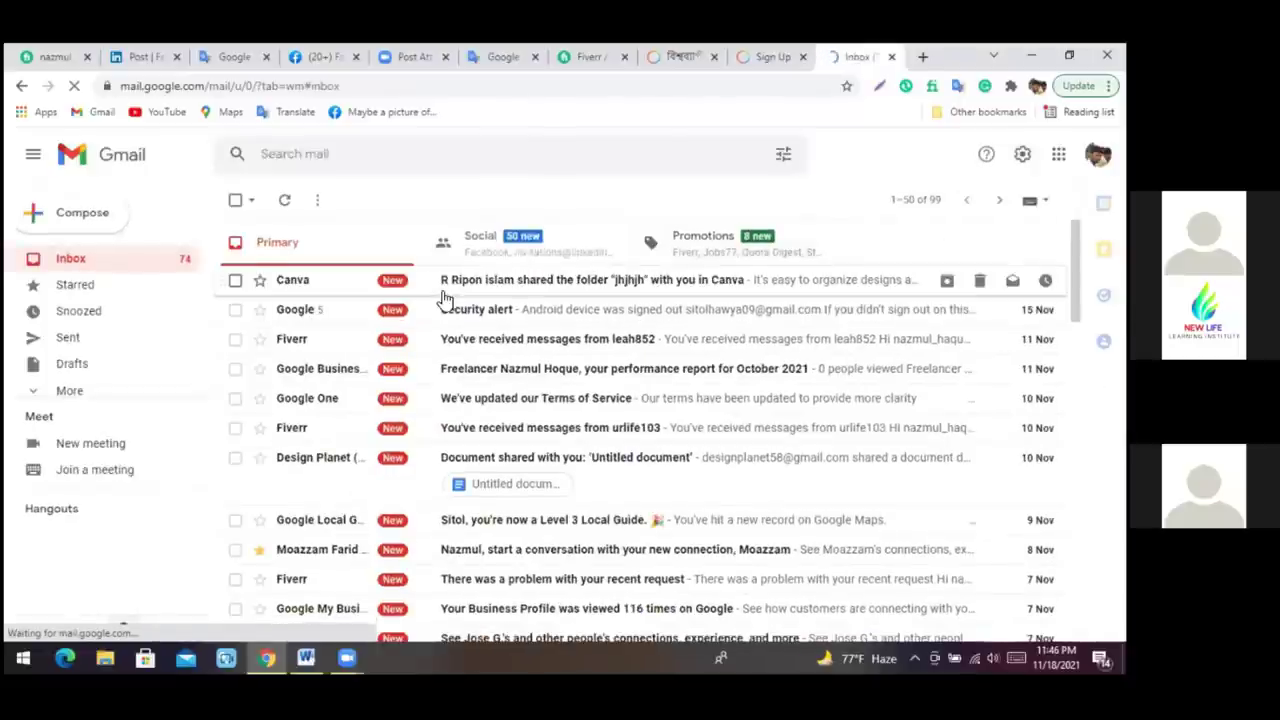
- Review the Payoneer confirmation page, then return to the Gmail inbox
{"action": "left_click", "coordinate": [772, 58]}
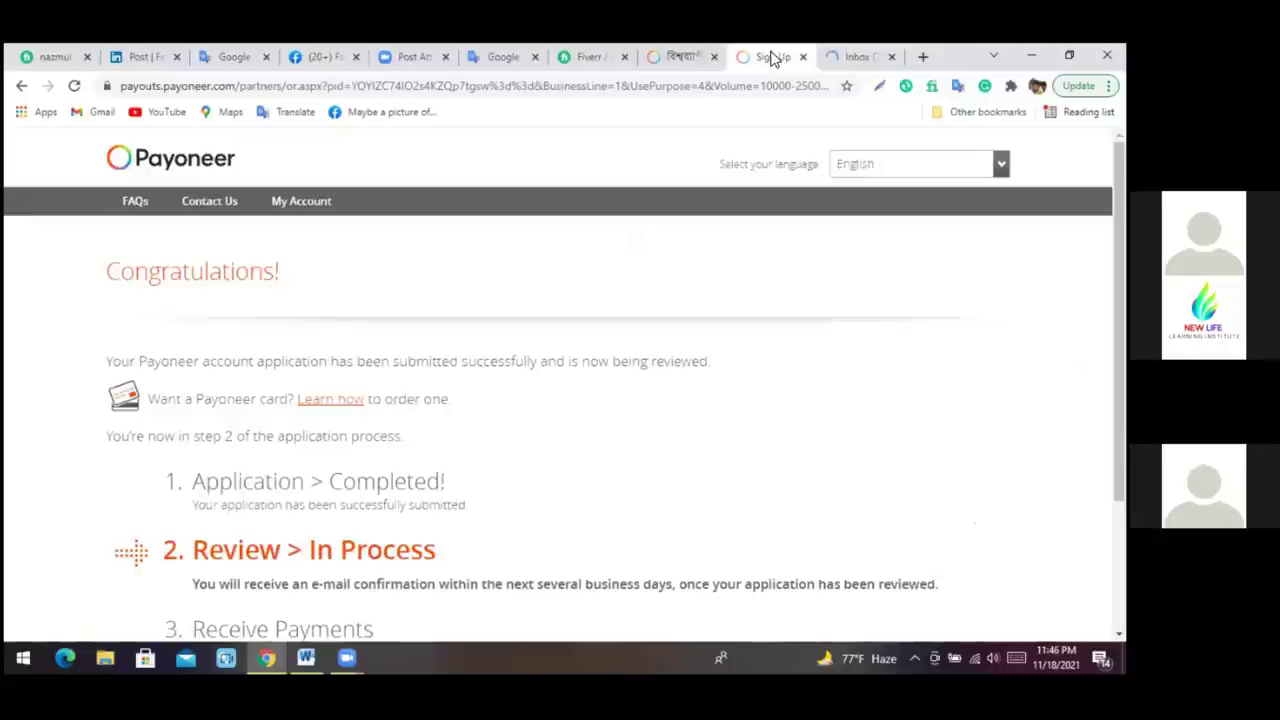
{"action": "scroll", "coordinate": [371, 460], "scroll_direction": "down", "scroll_amount": 3}
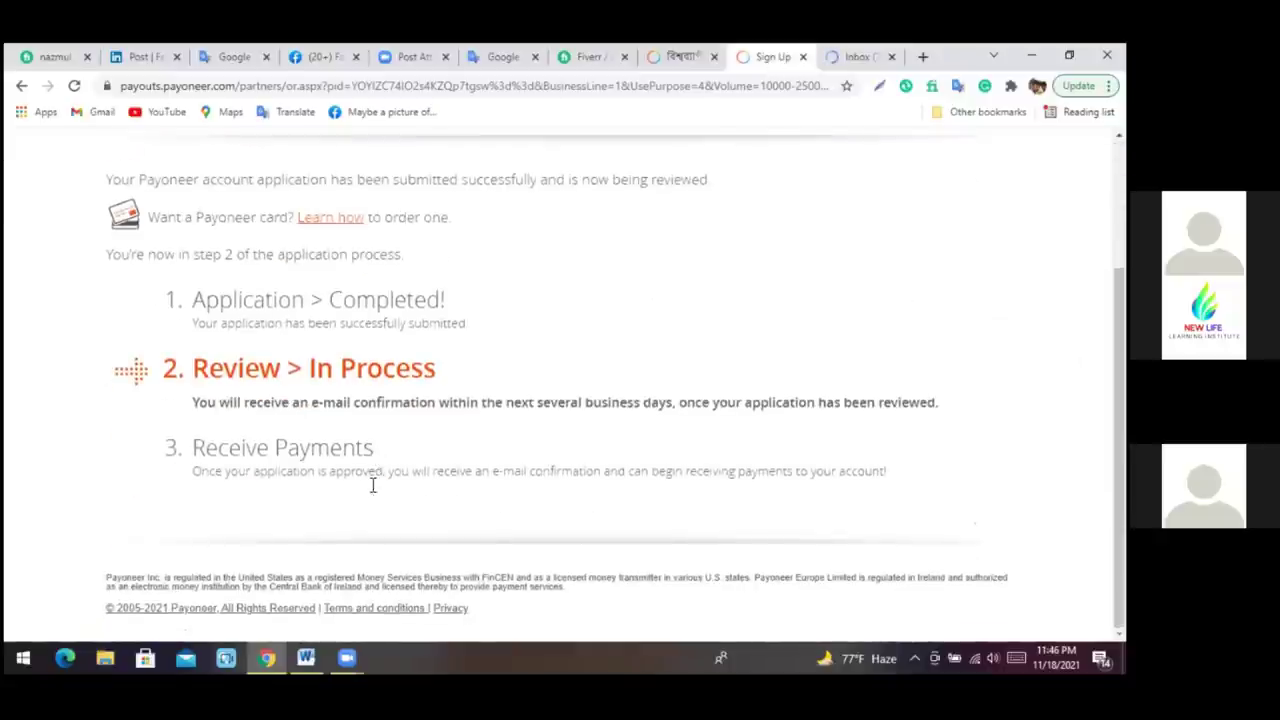
{"action": "left_click", "coordinate": [862, 57]}
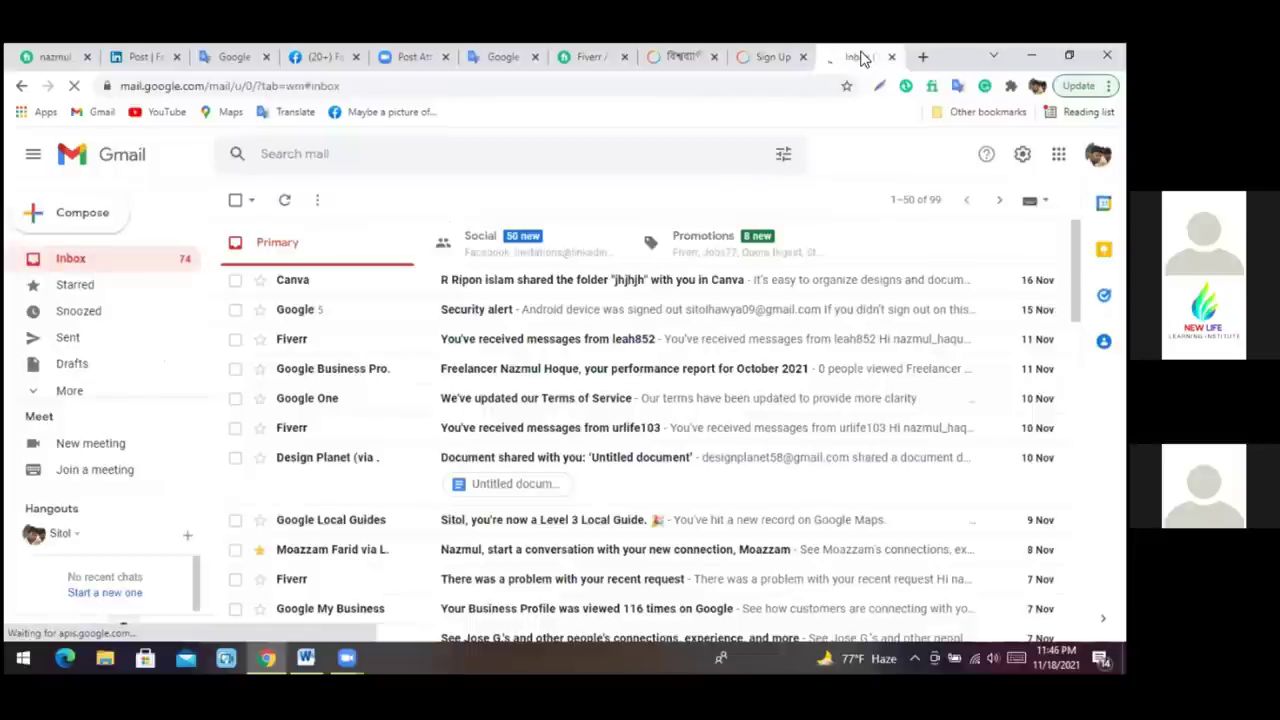
- Show the Social category tab of the Gmail inbox
{"action": "left_click", "coordinate": [508, 247]}
{"action": "left_click", "coordinate": [374, 246]}
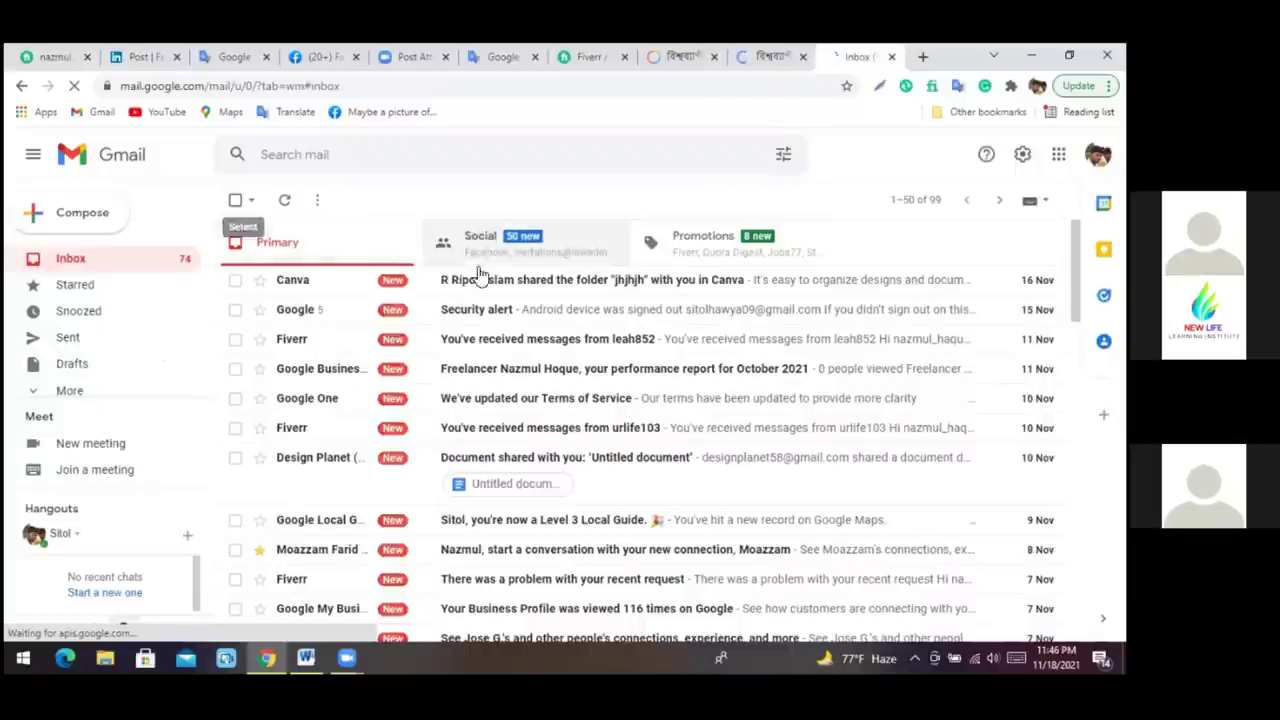
{"action": "left_click", "coordinate": [563, 249]}
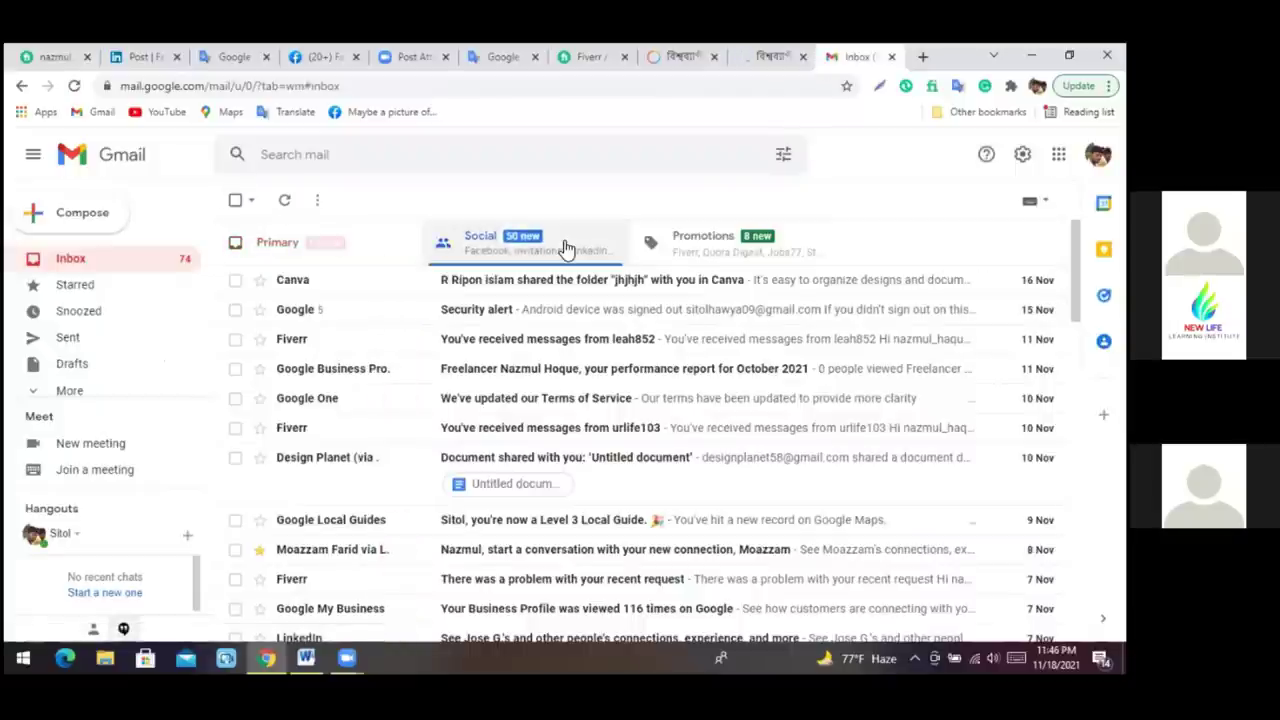